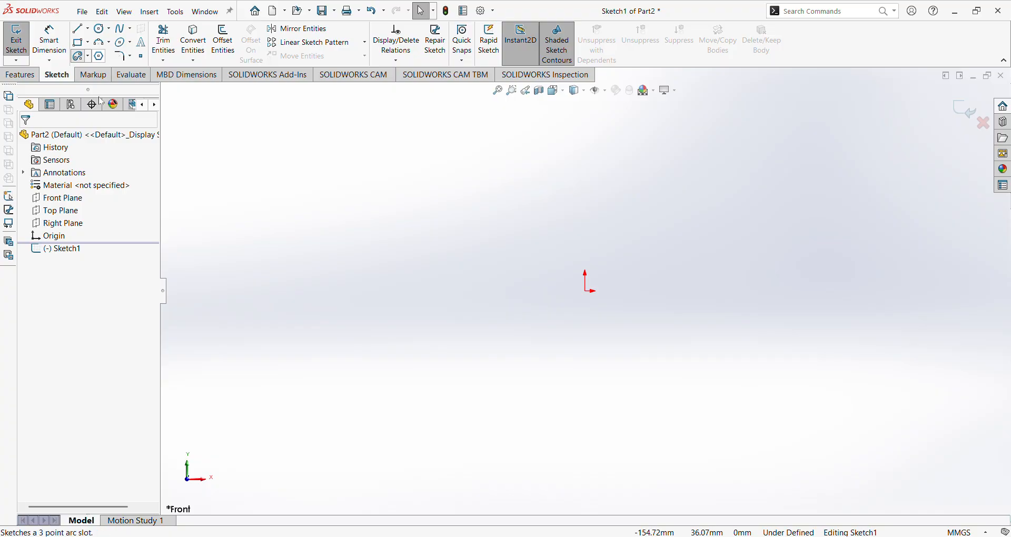
Launch Straight Slot, cancel it with Esc, then relaunch the Slot tool in Sketch1.
click(116, 68)
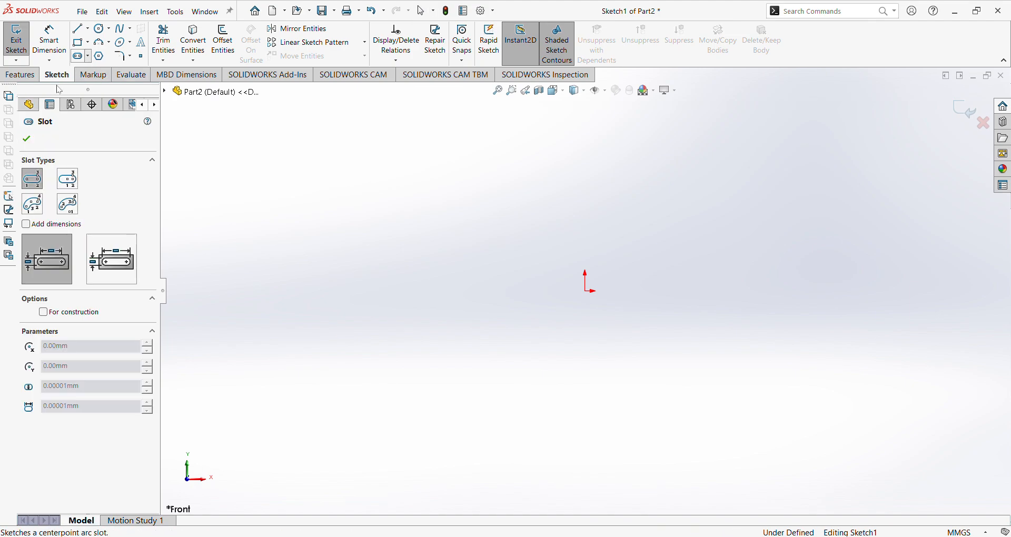
key(Escape)
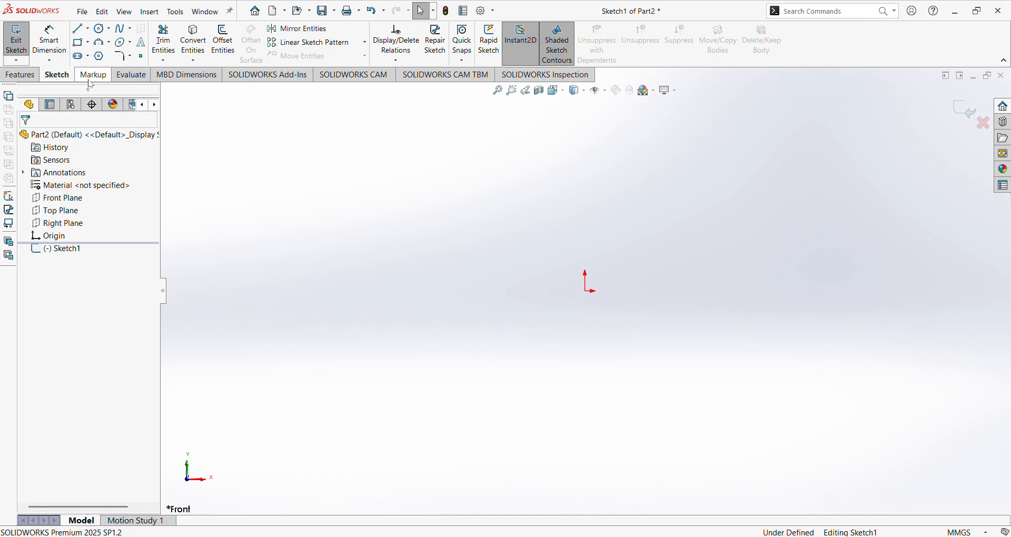
click(79, 56)
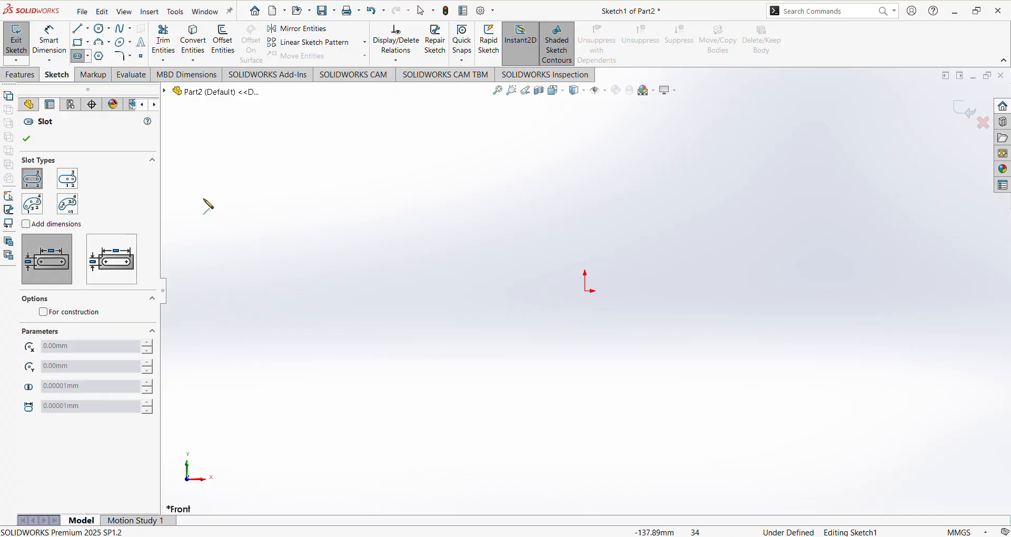
Draw a horizontal straight slot, then an angled slot to its right.
click(394, 253)
click(550, 253)
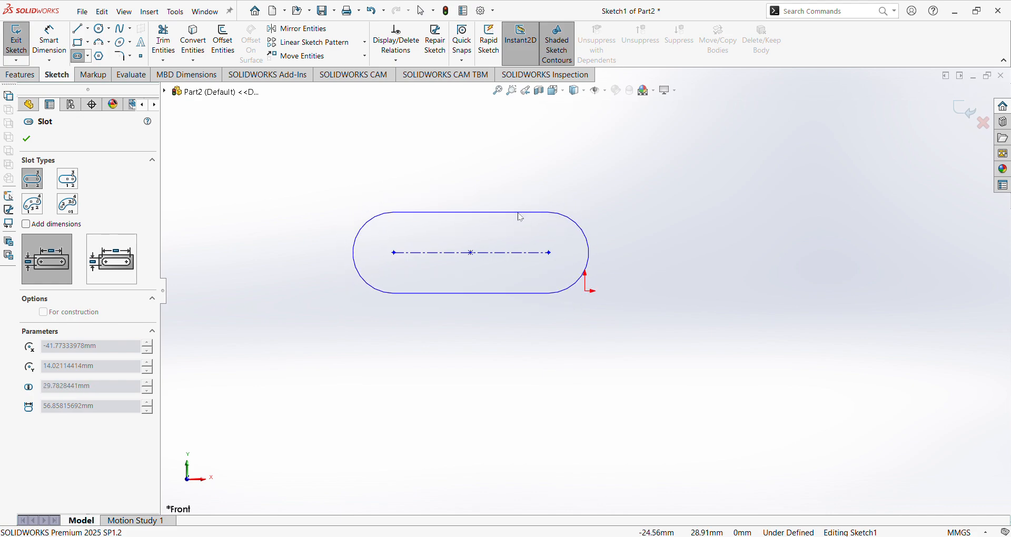
click(521, 217)
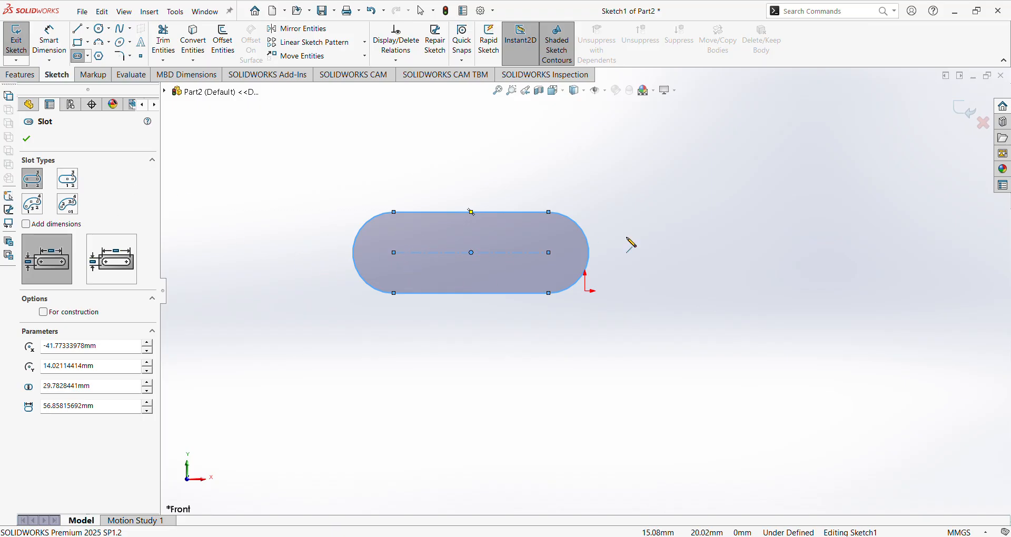
scroll(680, 248, down, 1)
click(687, 276)
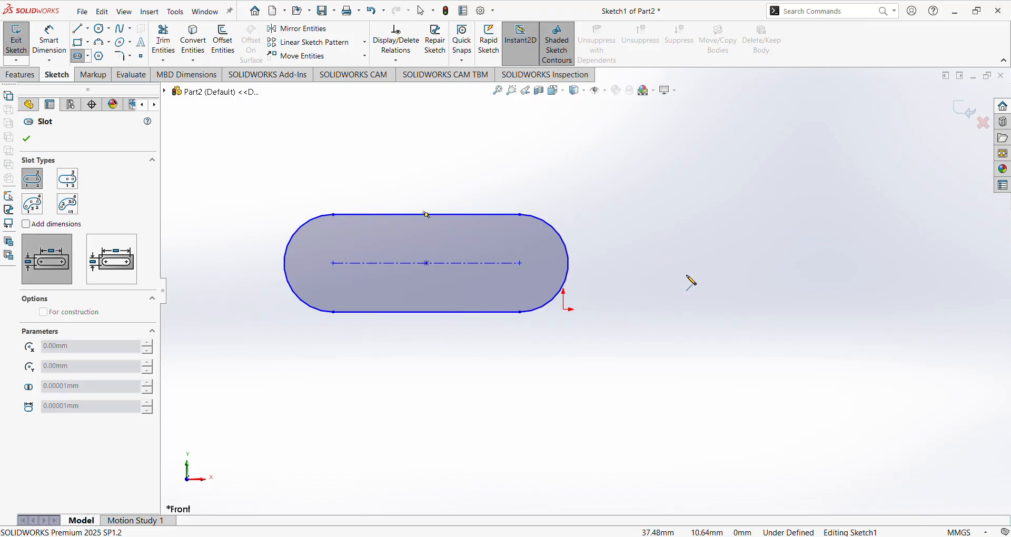
click(879, 225)
click(893, 261)
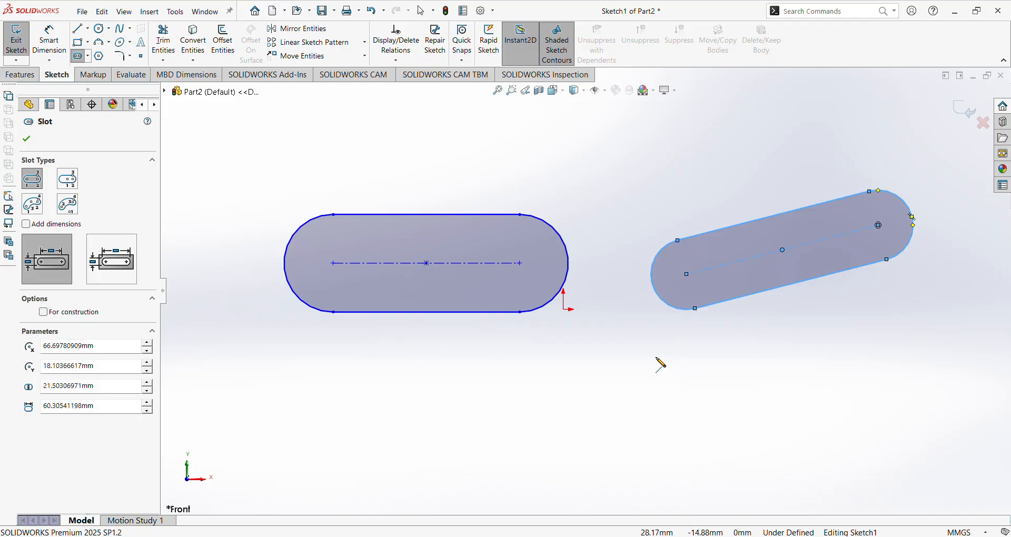
scroll(621, 208, down, 3)
scroll(612, 213, up, 4)
scroll(587, 208, down, 5)
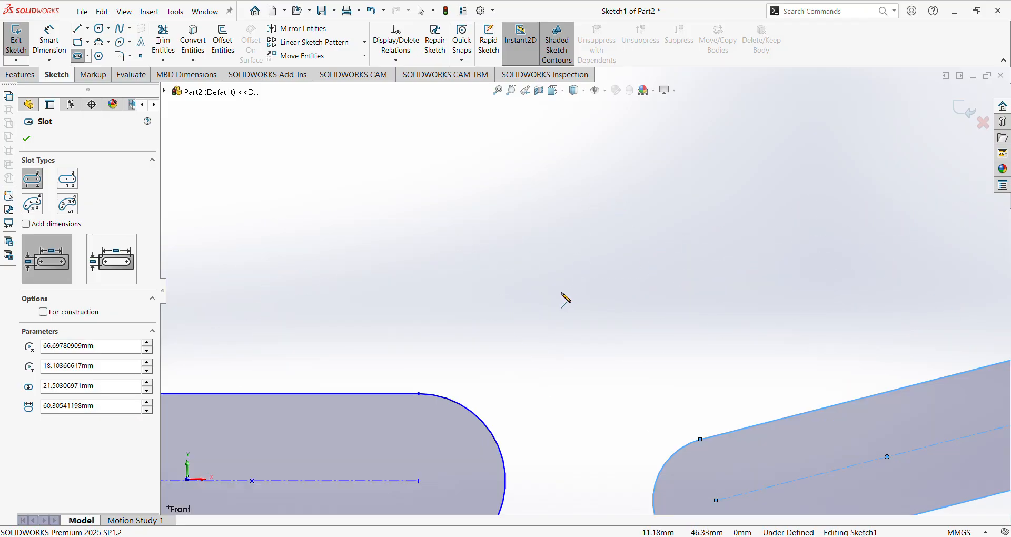
Draw a third, angled straight slot above the other two.
click(547, 292)
click(808, 207)
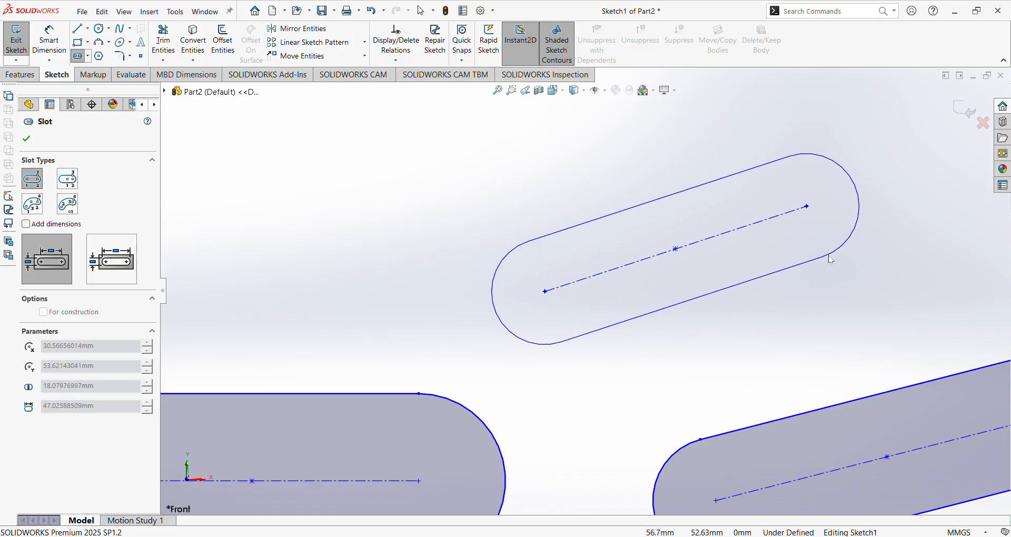
click(830, 259)
scroll(822, 260, up, 2)
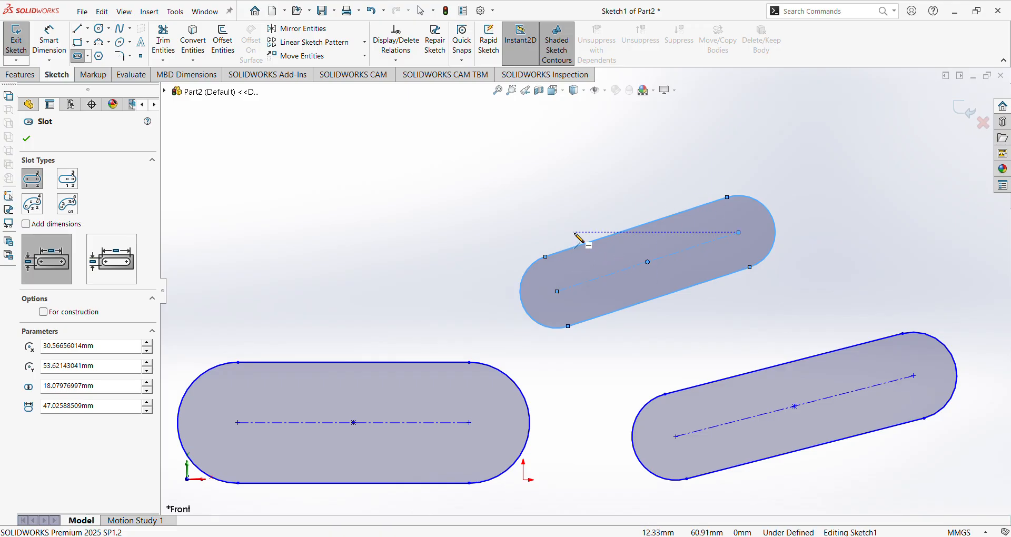
scroll(474, 235, up, 3)
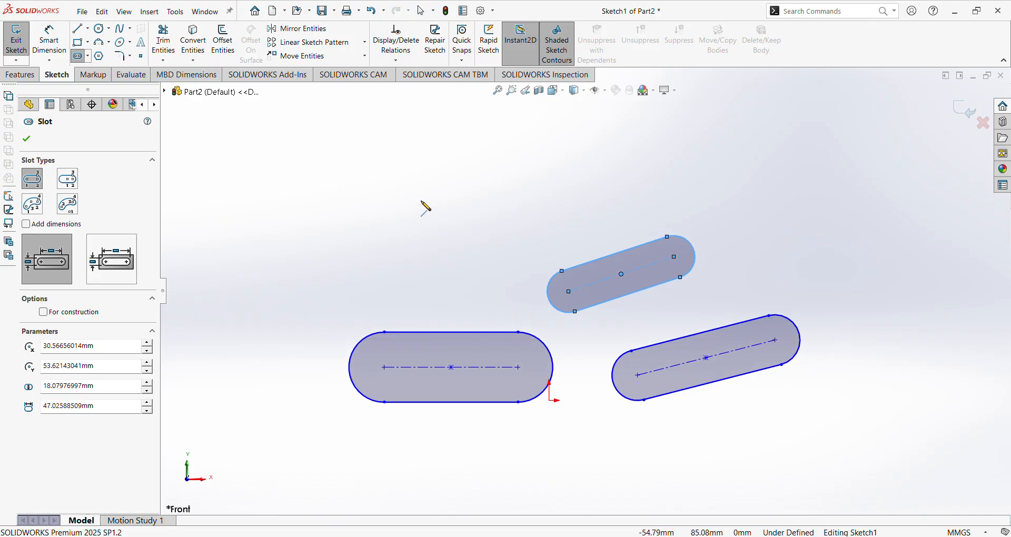
scroll(424, 213, down, 3)
scroll(474, 255, up, 3)
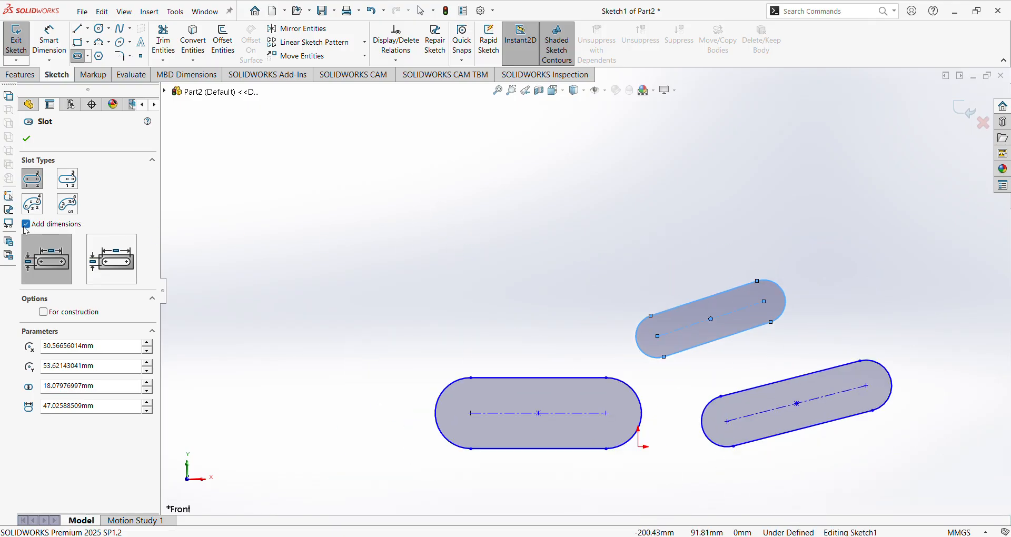
scroll(596, 508, down, 3)
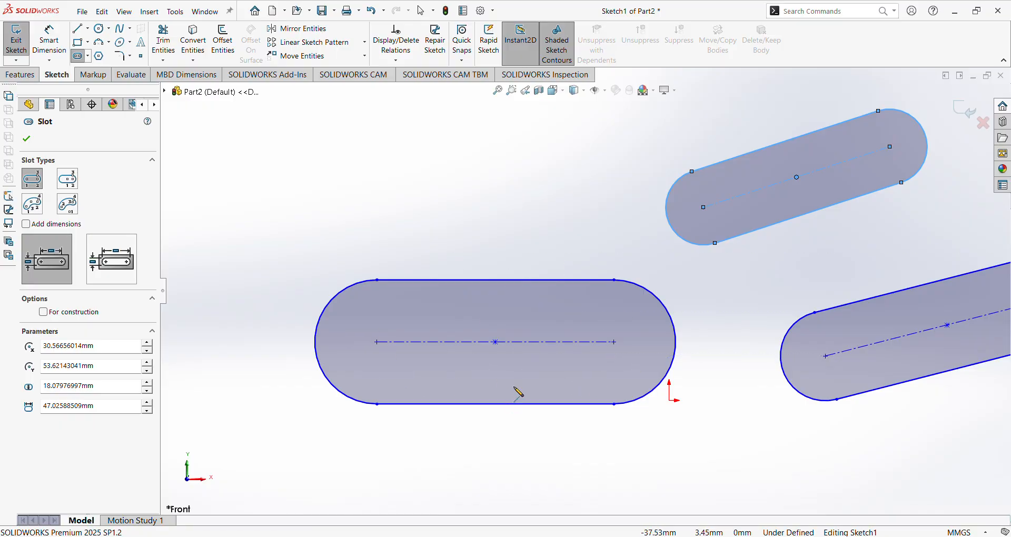
scroll(517, 389, up, 2)
scroll(452, 285, down, 1)
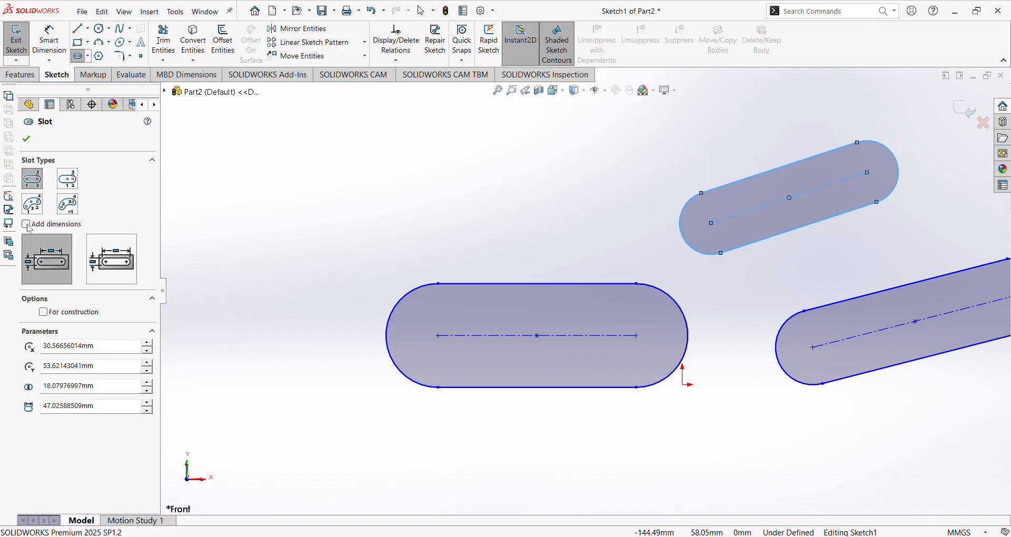
scroll(582, 292, up, 2)
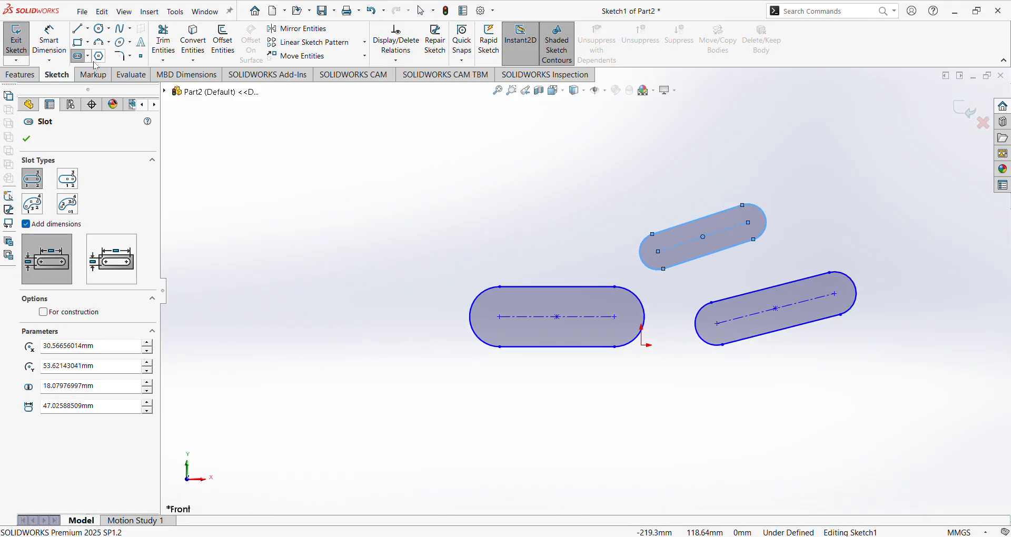
scroll(308, 158, down, 2)
Draw an auto-dimensioned slot 59.56 long by 28.75 wide.
click(374, 238)
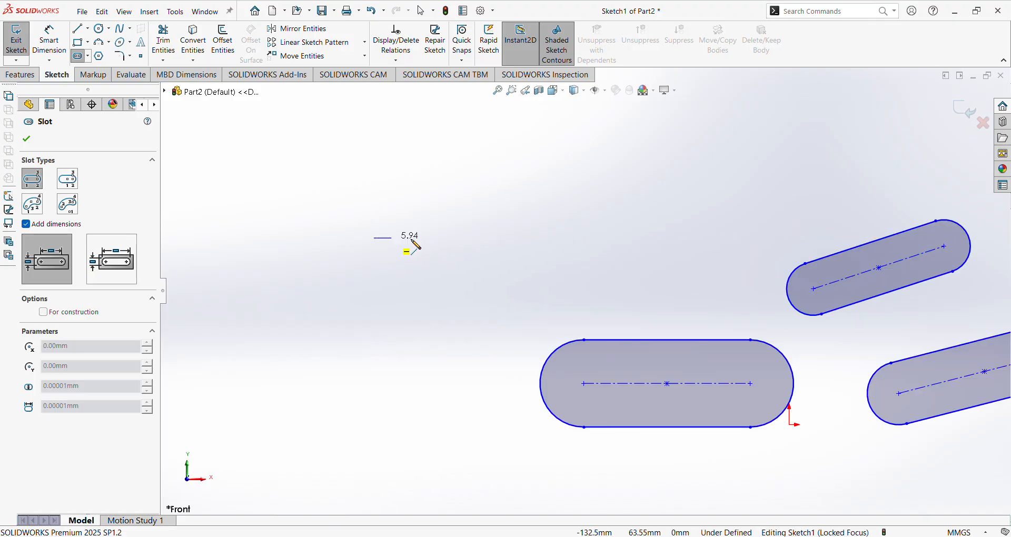
click(550, 238)
click(554, 280)
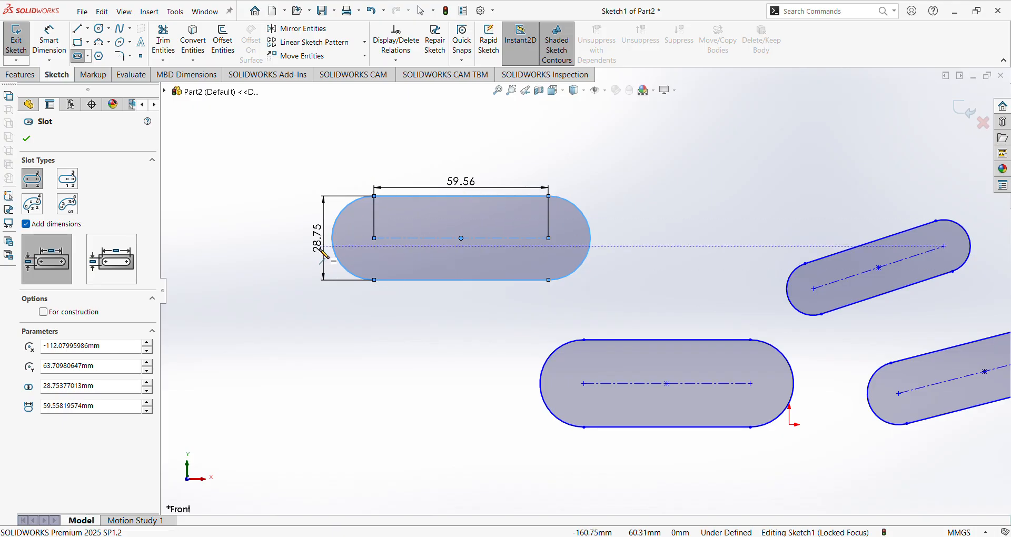
scroll(409, 162, down, 5)
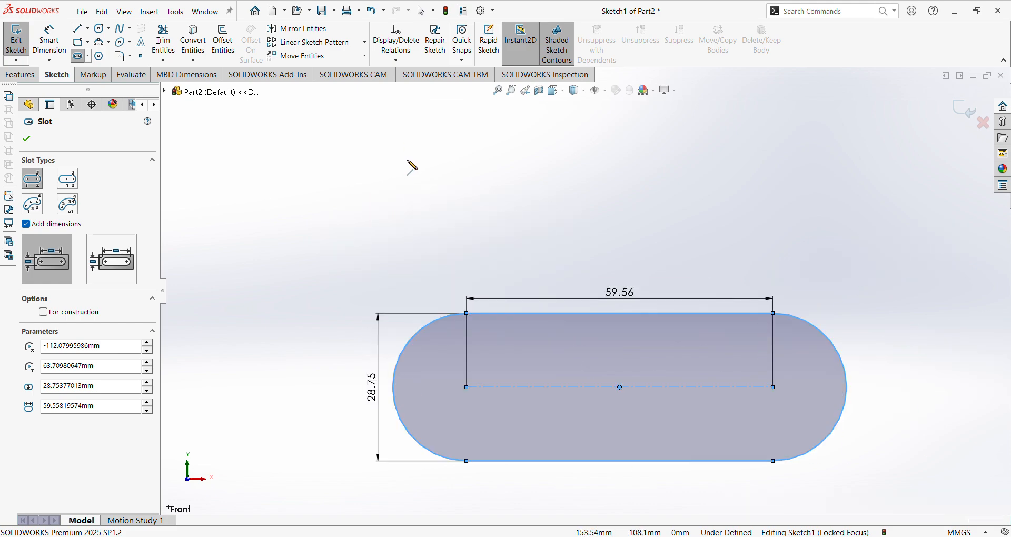
Add a smaller auto-dimensioned slot, 18.67 by 8.95, above the large one.
click(412, 243)
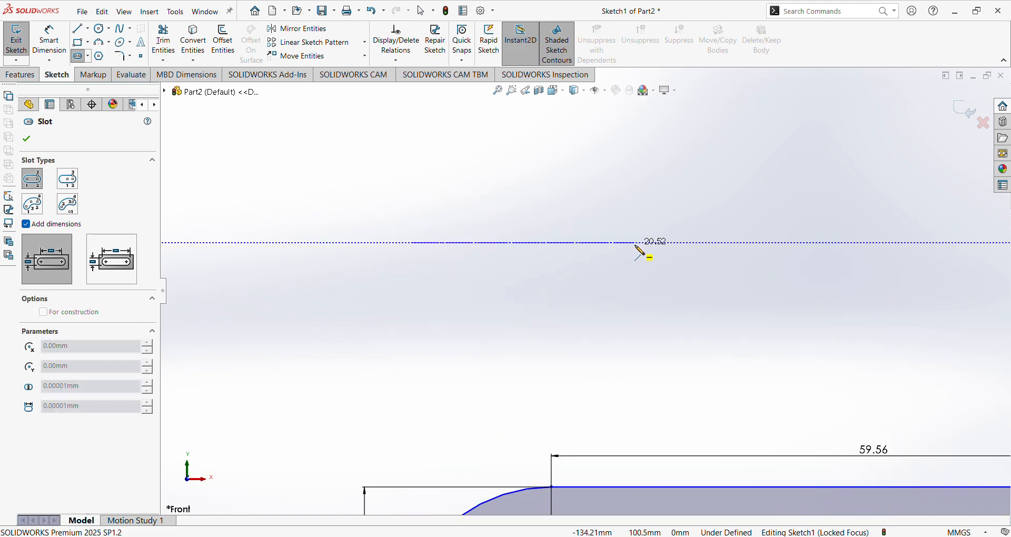
click(614, 244)
click(617, 293)
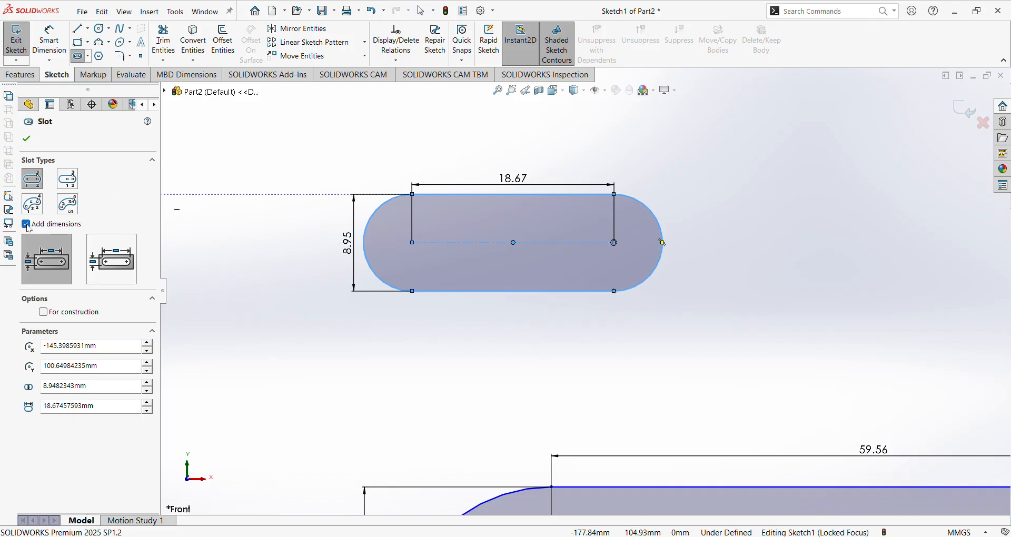
scroll(570, 257, up, 4)
scroll(436, 161, down, 4)
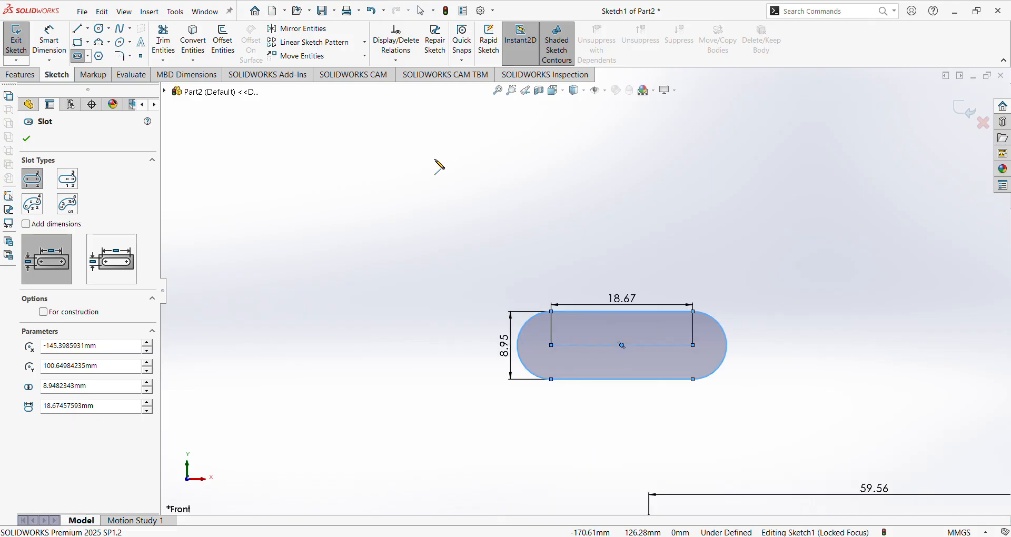
Draw one more slot without dimensions and close the Slot command.
click(428, 234)
click(605, 235)
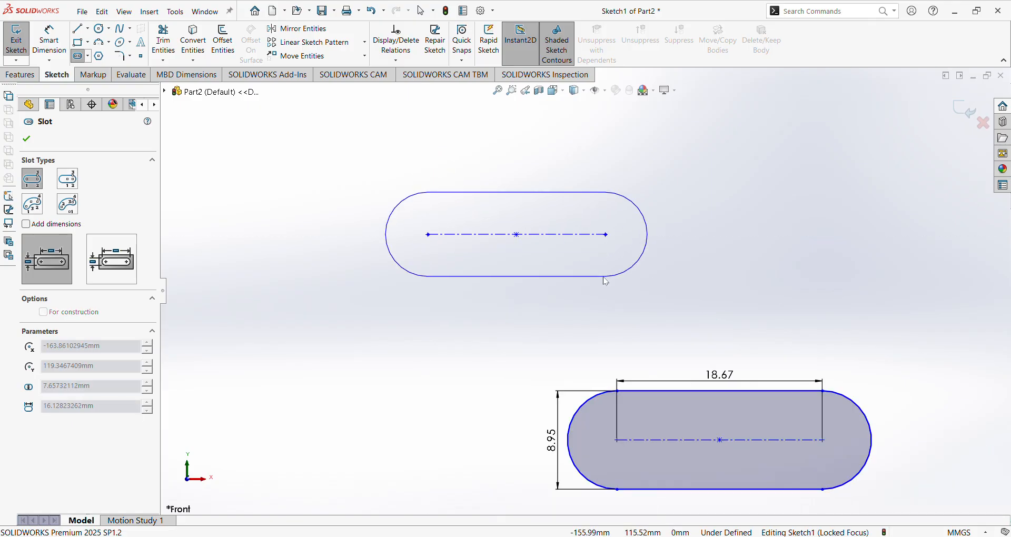
click(621, 279)
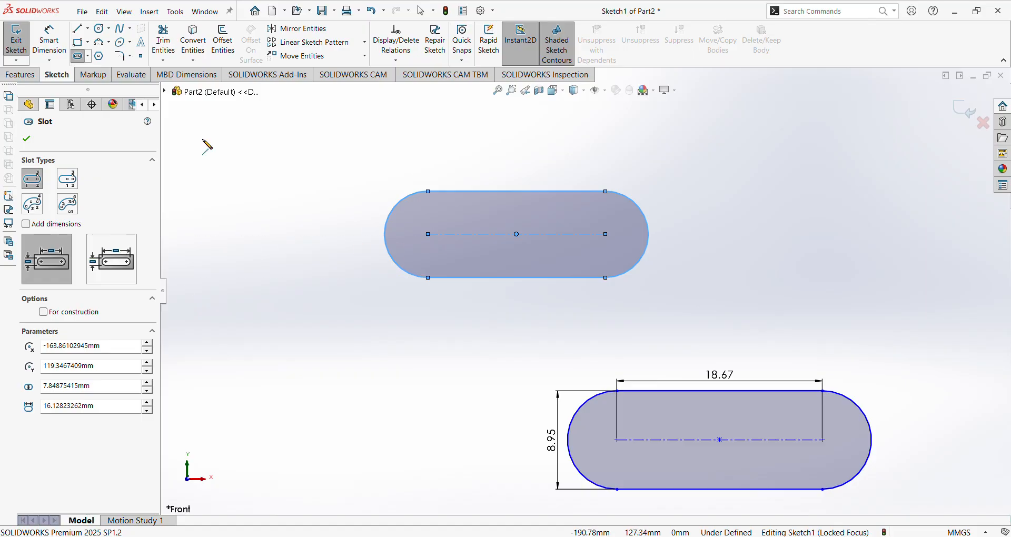
click(20, 141)
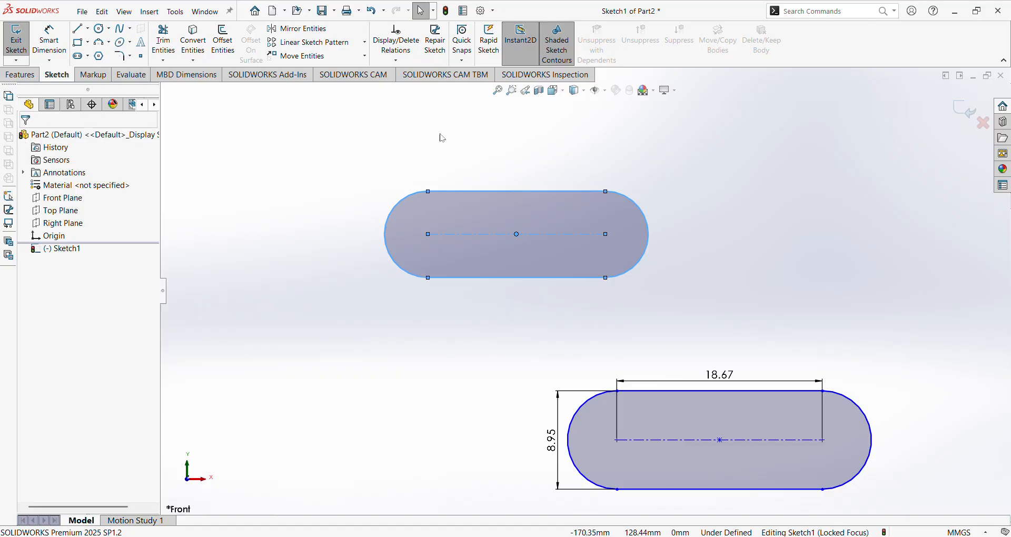
Use Smart Dimension to set the fifth slot's centreline length to 18.00.
click(49, 38)
click(429, 238)
click(606, 234)
click(534, 149)
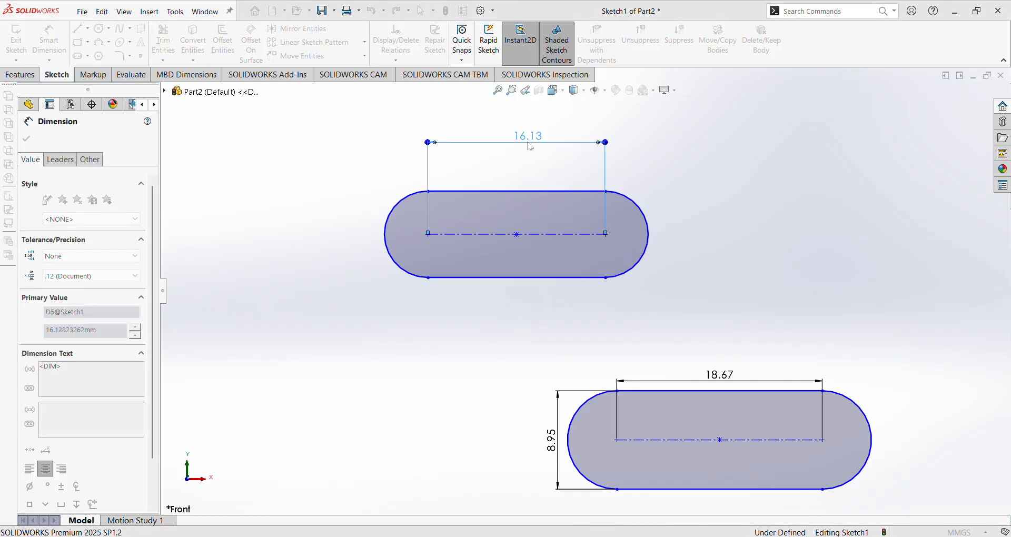
text(18)
key(Return)
click(700, 217)
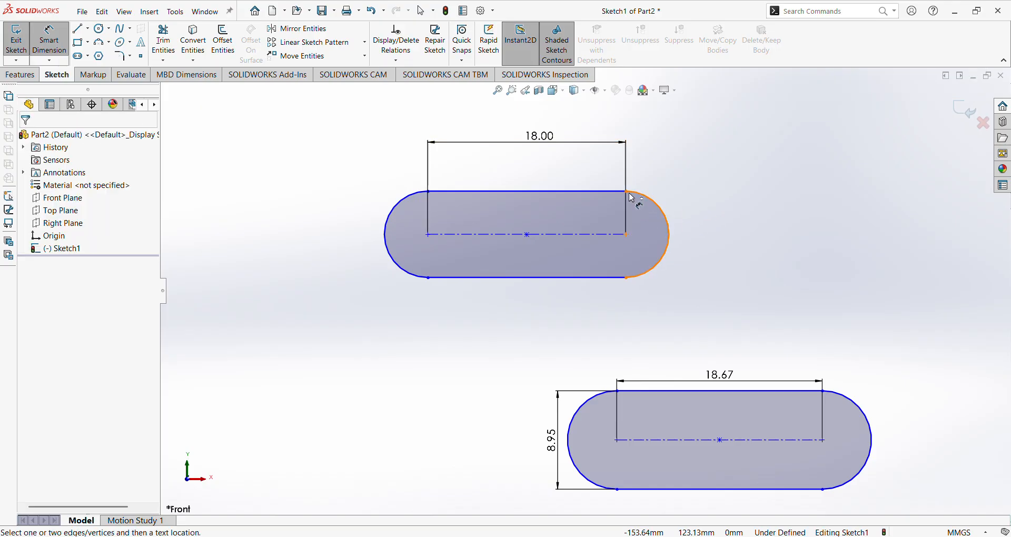
Dimension the same slot's width to 8.00.
click(627, 192)
click(626, 278)
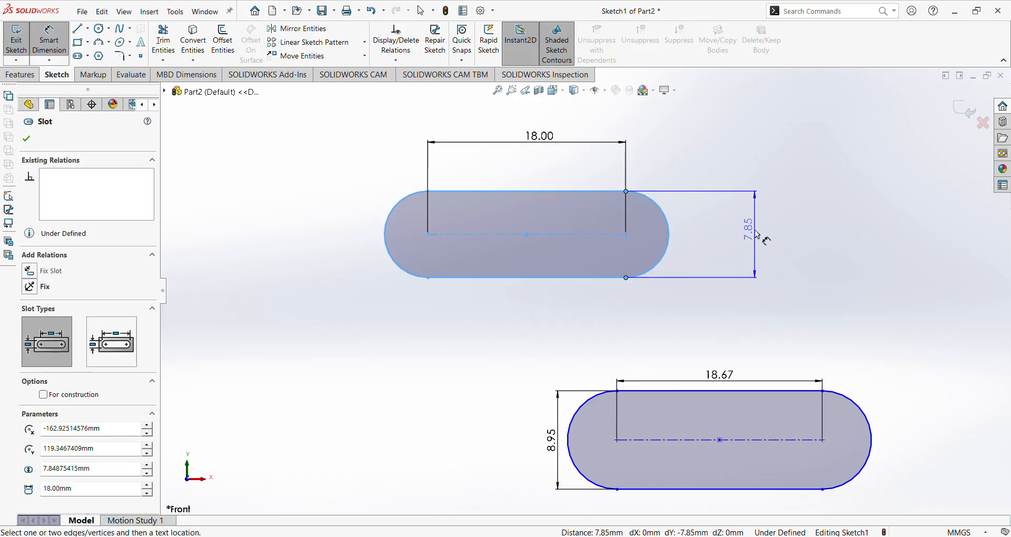
click(755, 231)
text(8.00mm)
key(Return)
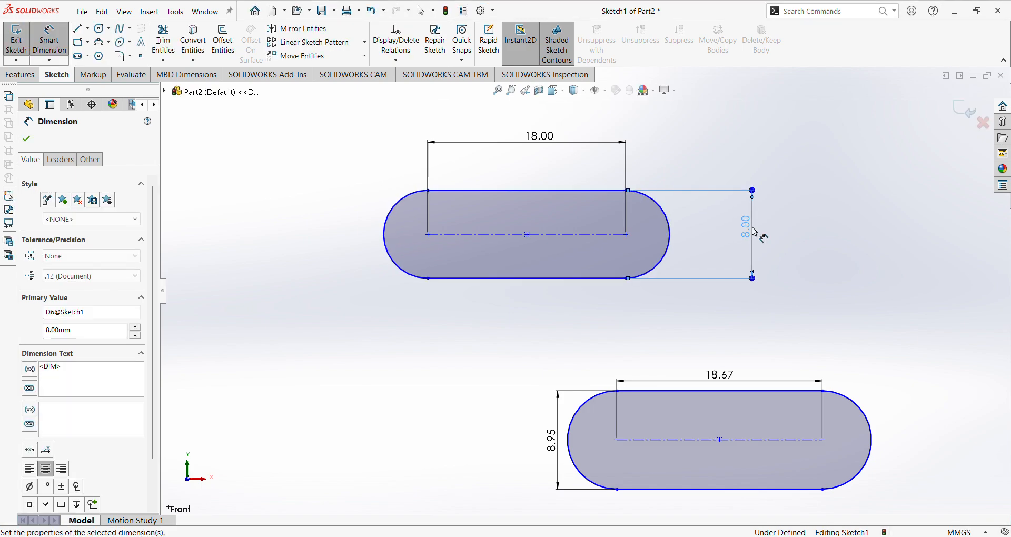
click(812, 212)
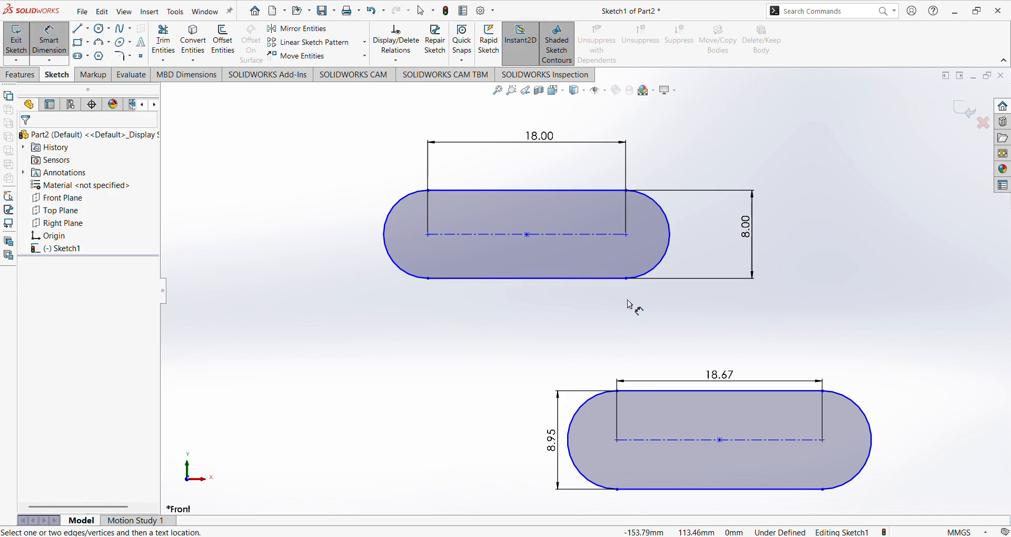
scroll(632, 302, up, 3)
scroll(650, 267, down, 4)
scroll(639, 260, up, 2)
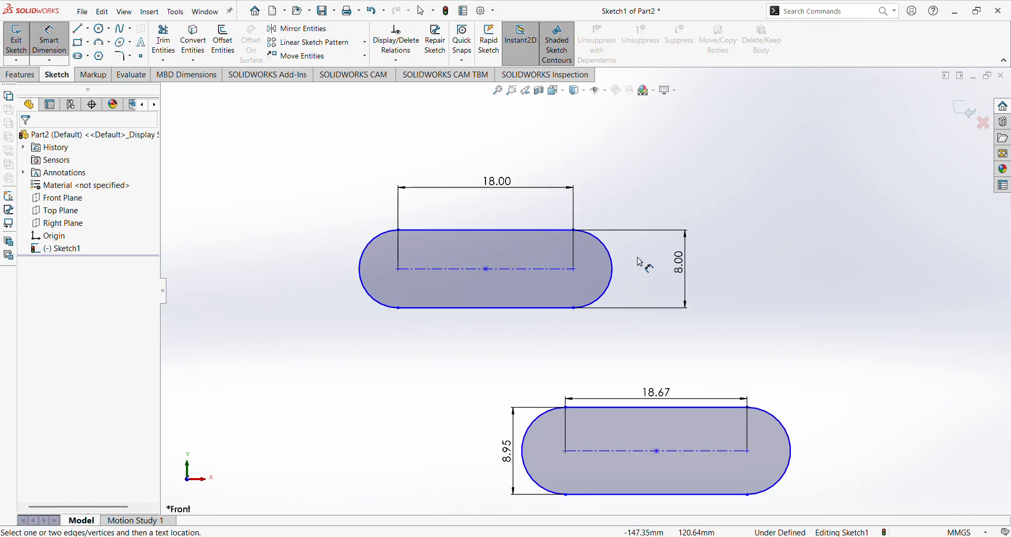
scroll(639, 260, up, 2)
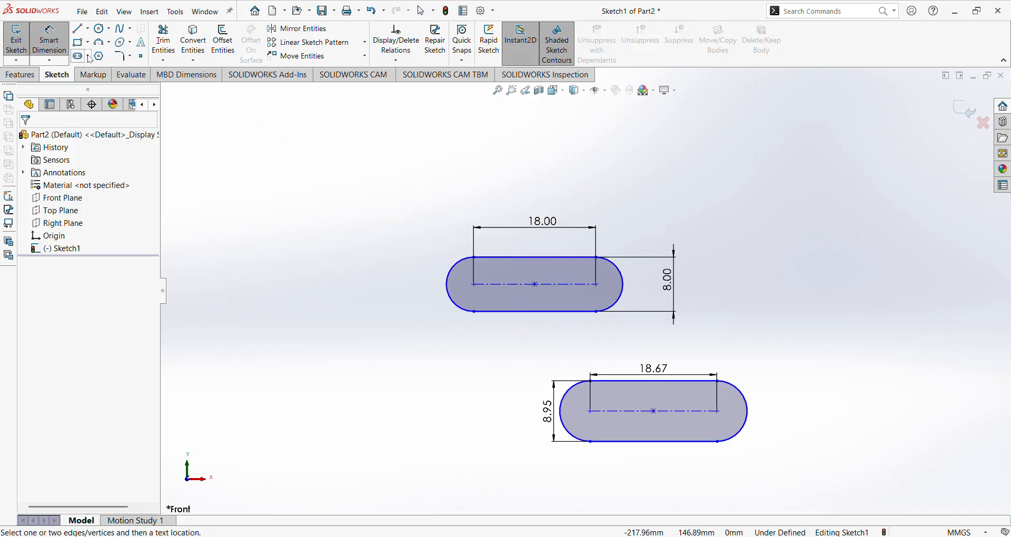
Switch to Centerpoint Straight Slot and draw a first centre-point slot.
click(125, 88)
scroll(371, 238, up, 3)
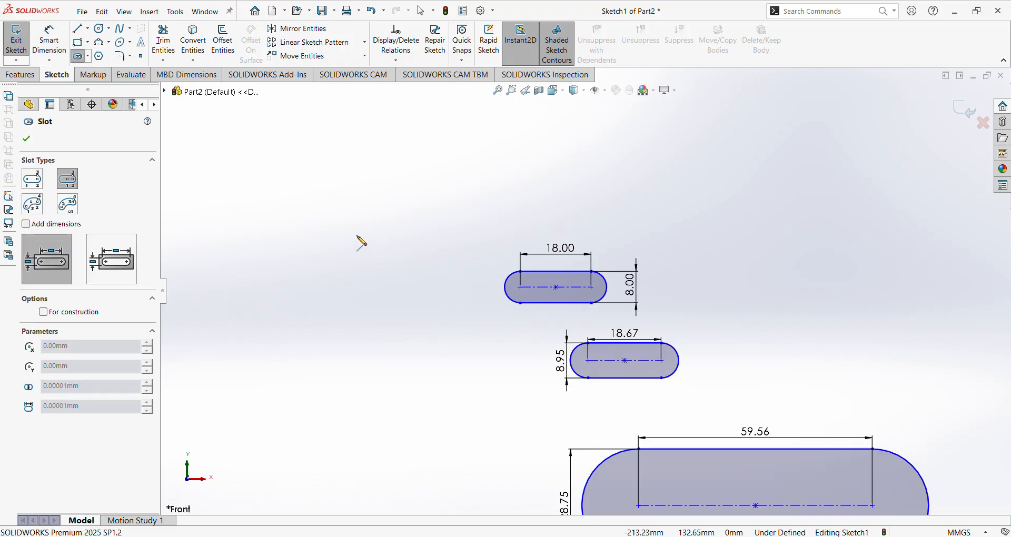
scroll(361, 240, down, 6)
scroll(501, 266, down, 3)
scroll(501, 271, up, 4)
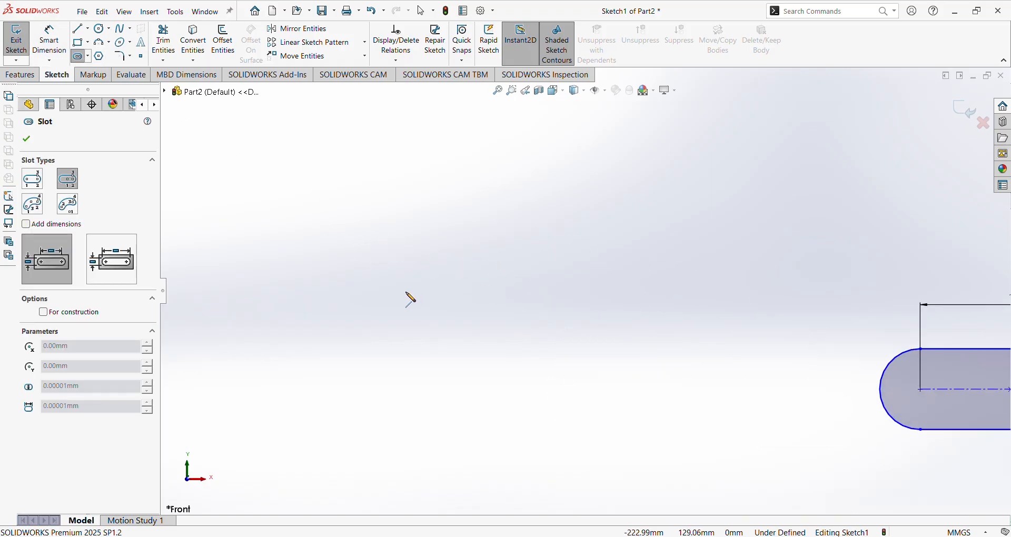
scroll(487, 293, down, 3)
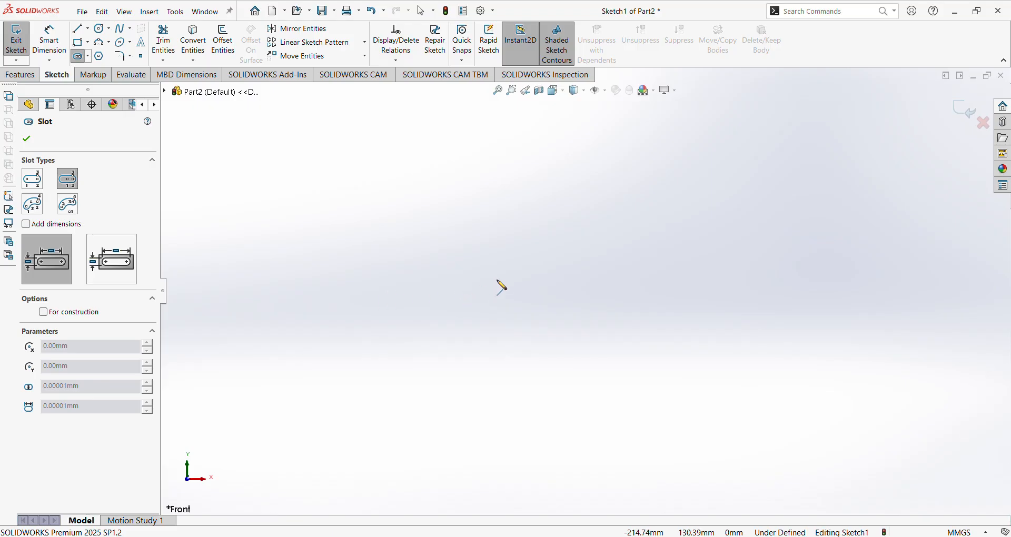
click(497, 278)
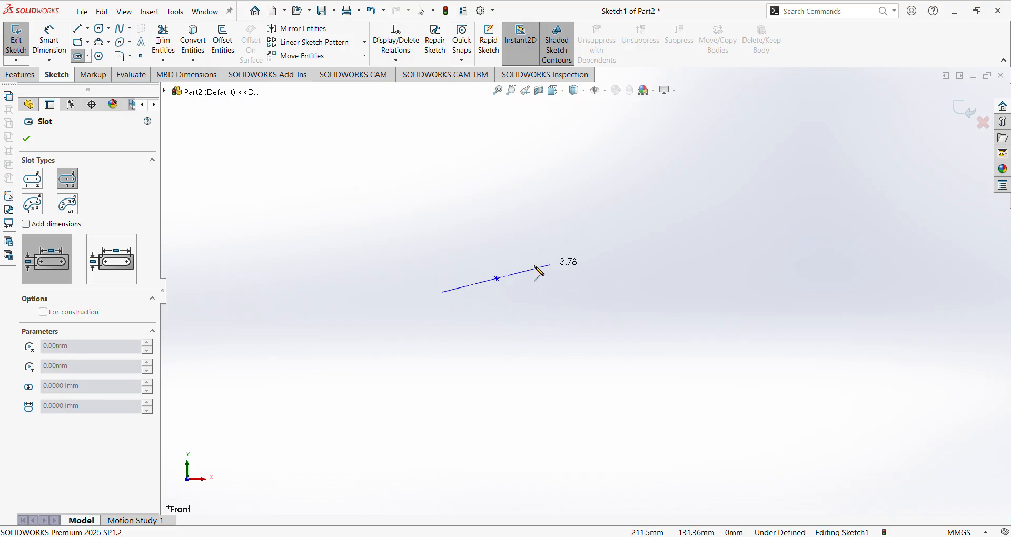
click(597, 279)
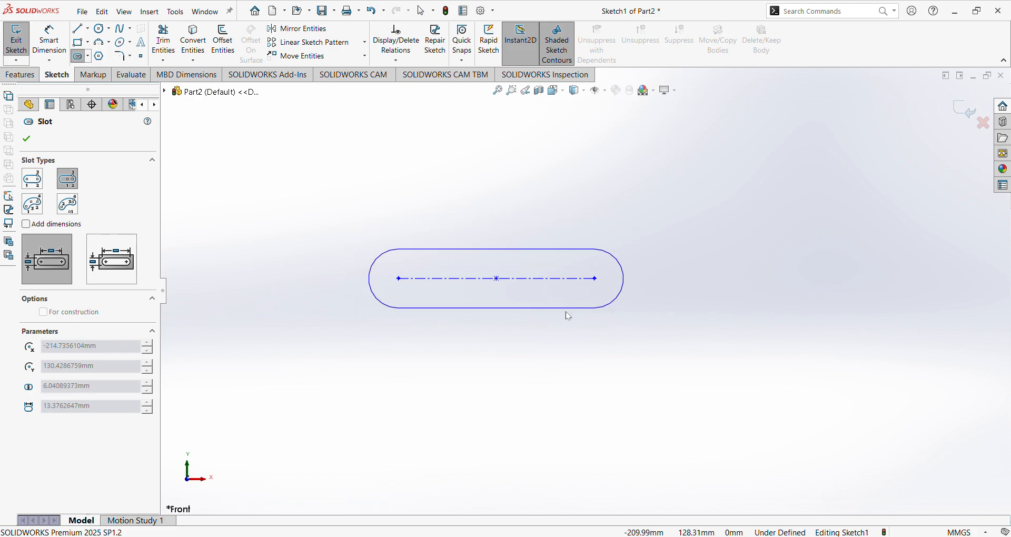
click(573, 330)
scroll(589, 295, up, 3)
scroll(586, 219, down, 2)
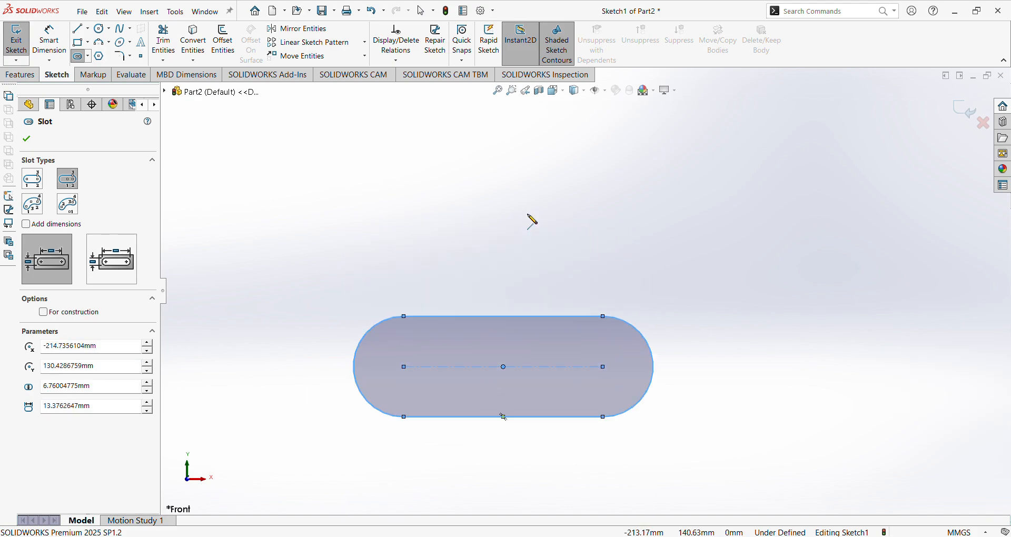
Draw two more centre-point straight slots.
click(508, 205)
click(625, 206)
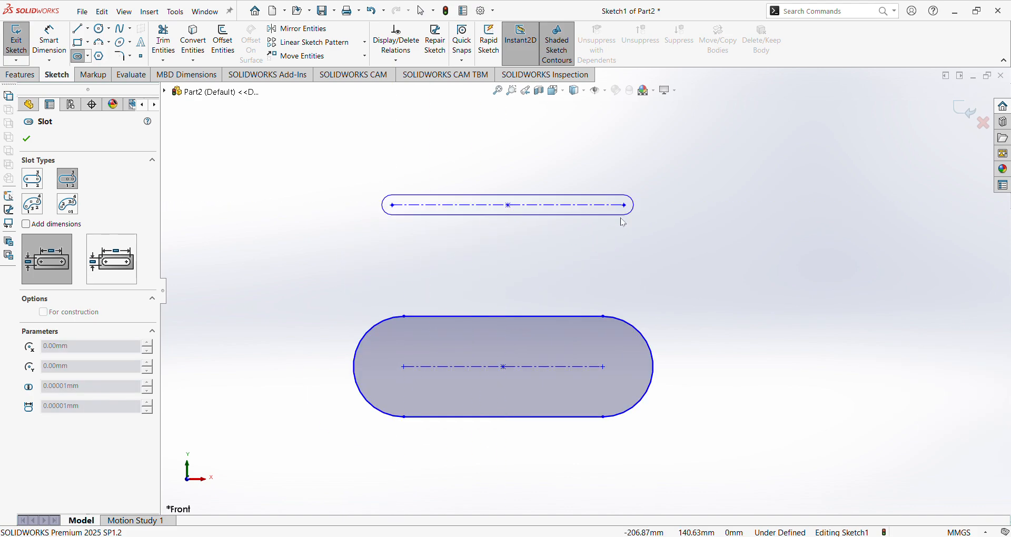
click(630, 259)
scroll(639, 264, up, 2)
scroll(567, 172, down, 3)
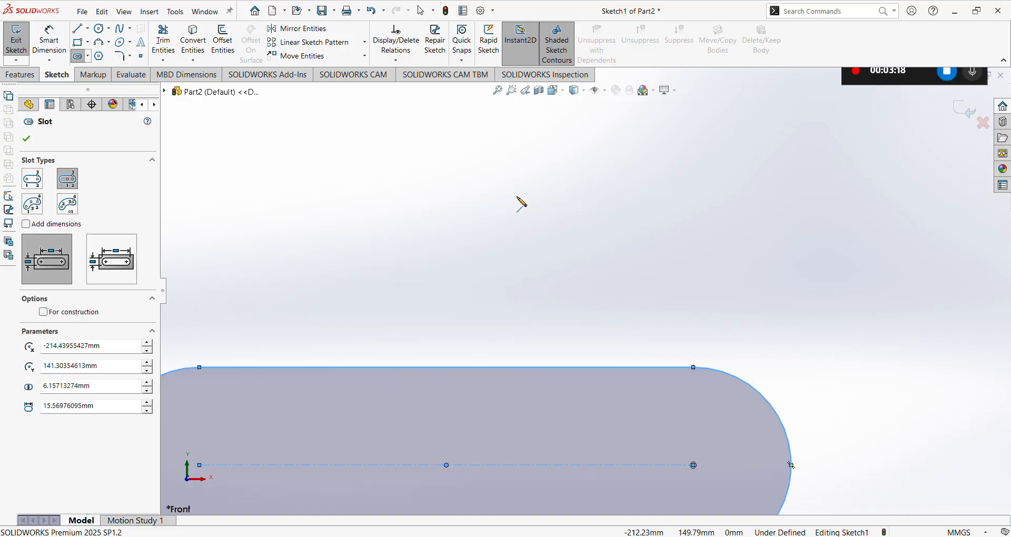
click(518, 196)
click(619, 196)
click(632, 235)
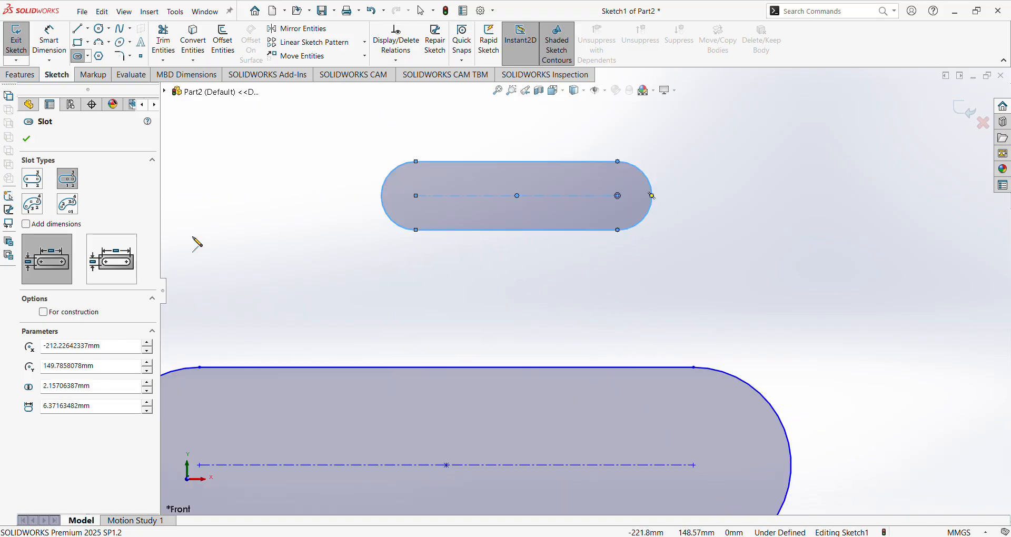
scroll(486, 258, up, 6)
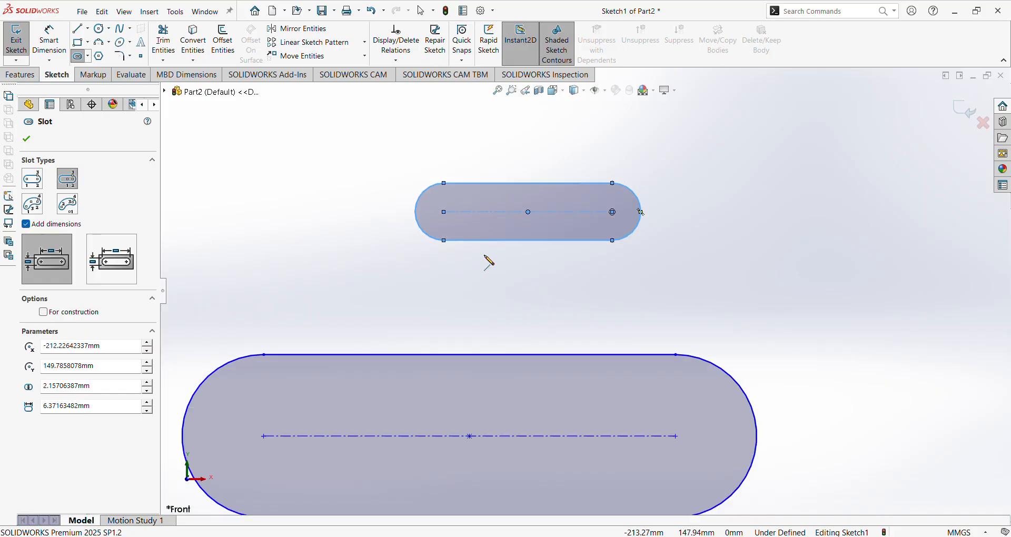
scroll(724, 210, down, 5)
Add centre-point slots of 6.95 by 2.34 and 8.03 by 4.19.
click(609, 246)
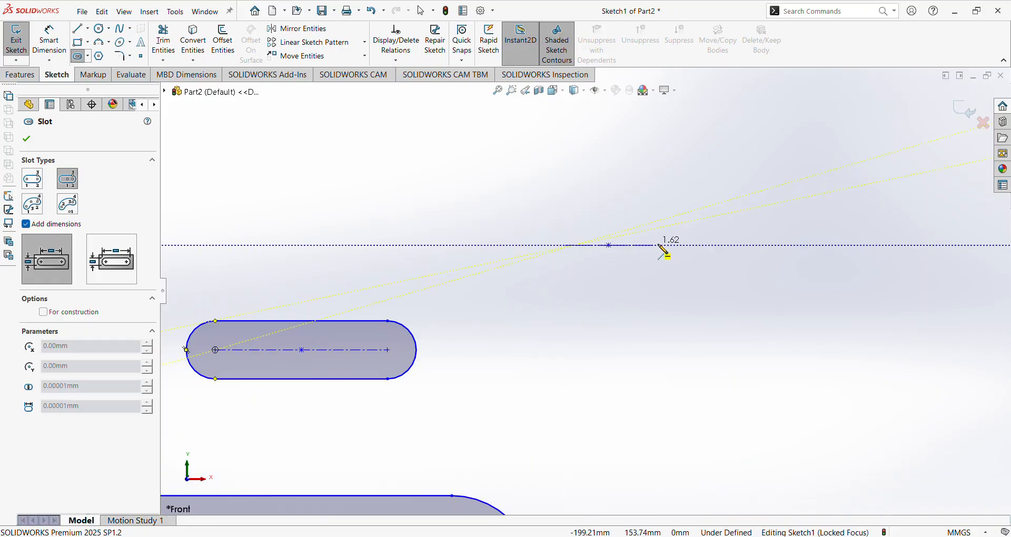
click(704, 246)
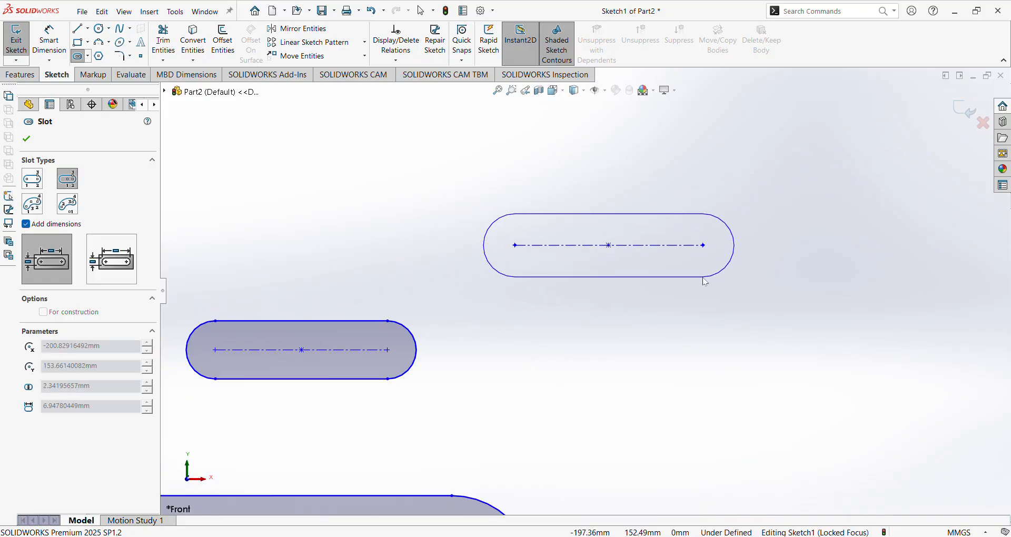
click(705, 275)
scroll(595, 308, up, 2)
scroll(598, 310, down, 2)
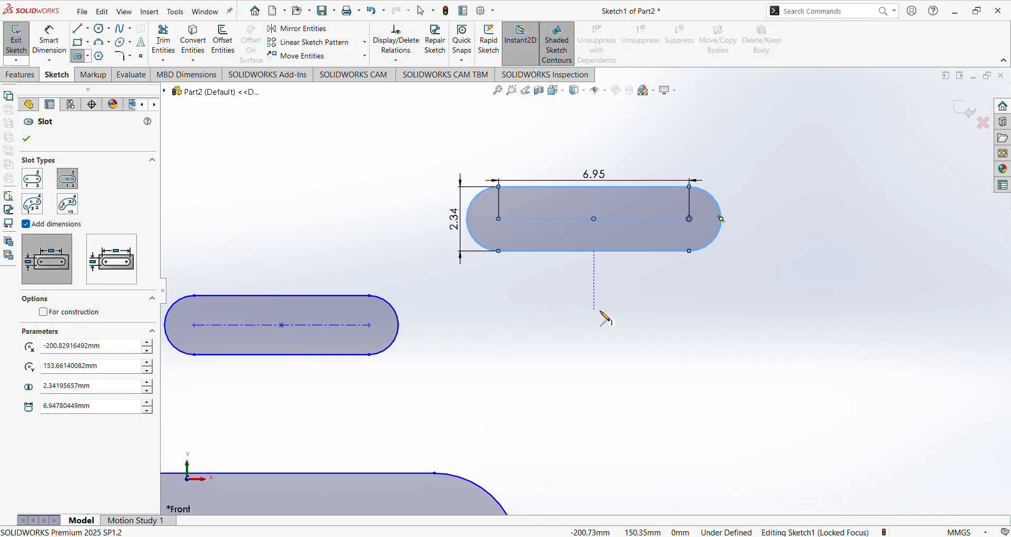
click(619, 370)
click(730, 371)
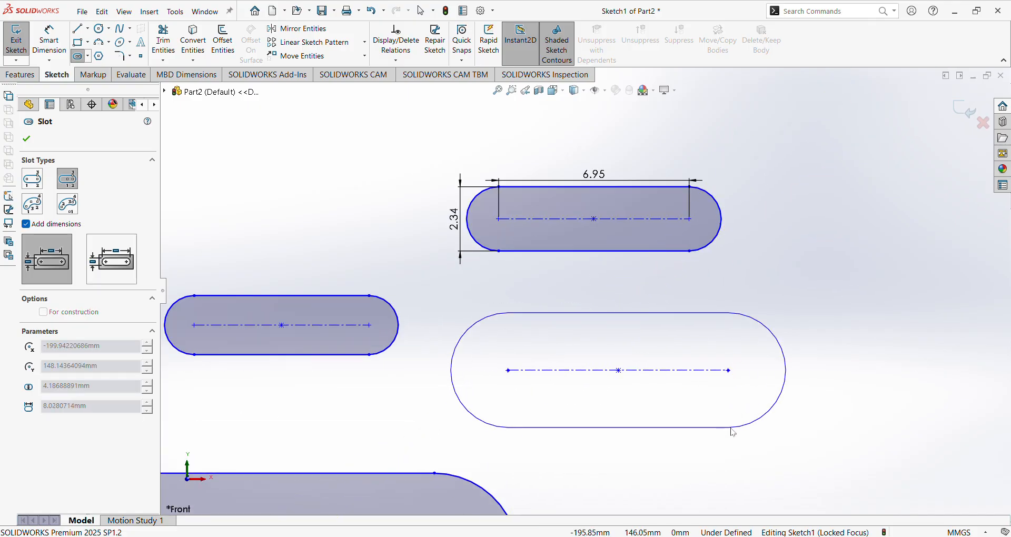
click(730, 428)
scroll(585, 291, up, 3)
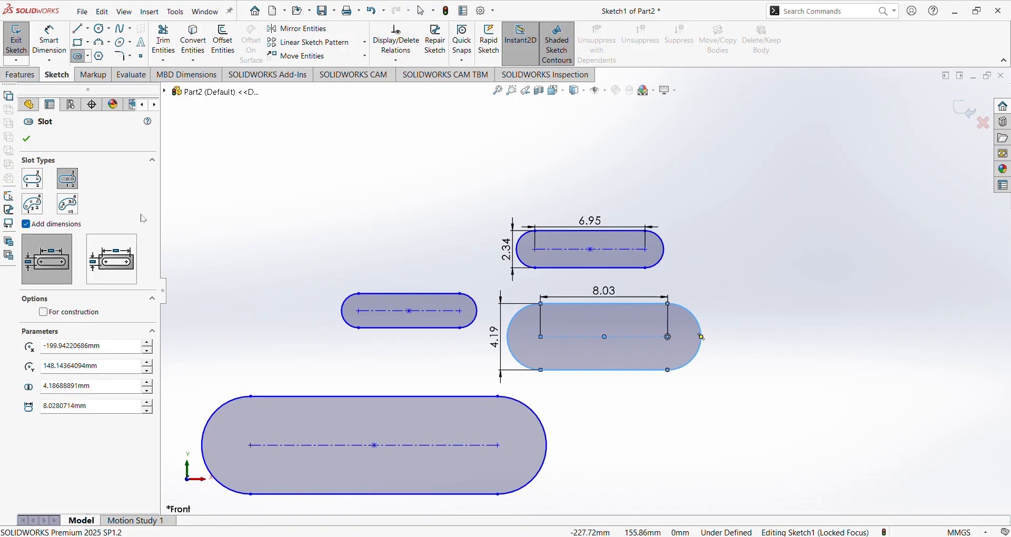
scroll(436, 236, up, 2)
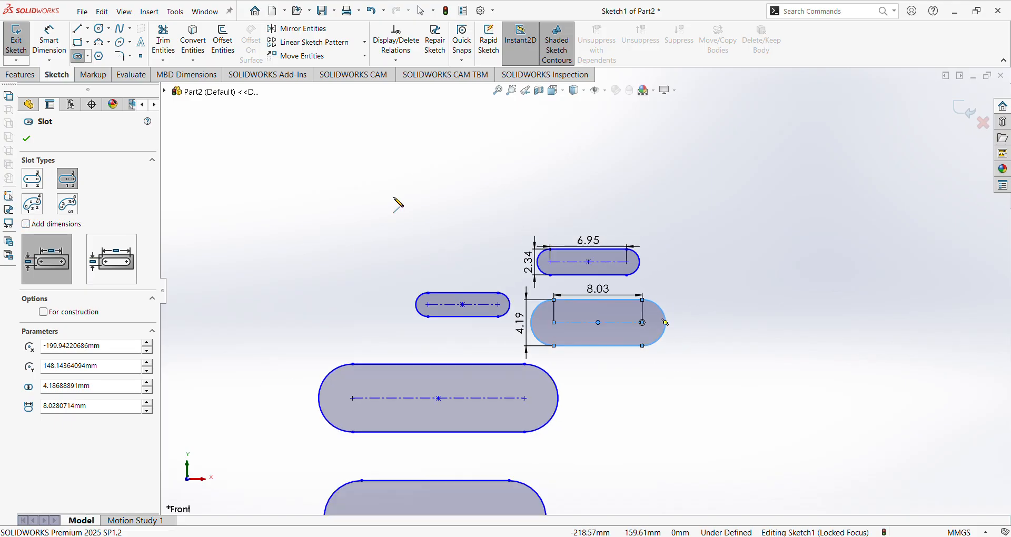
scroll(395, 198, down, 4)
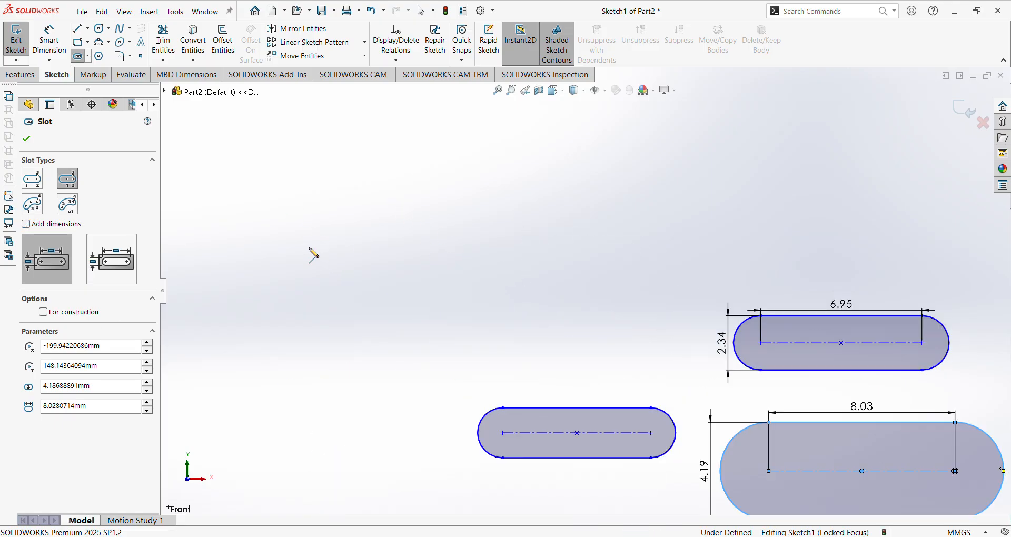
Enable Add dimensions and draw a 10.94 by 2.81 centre-point slot.
click(25, 225)
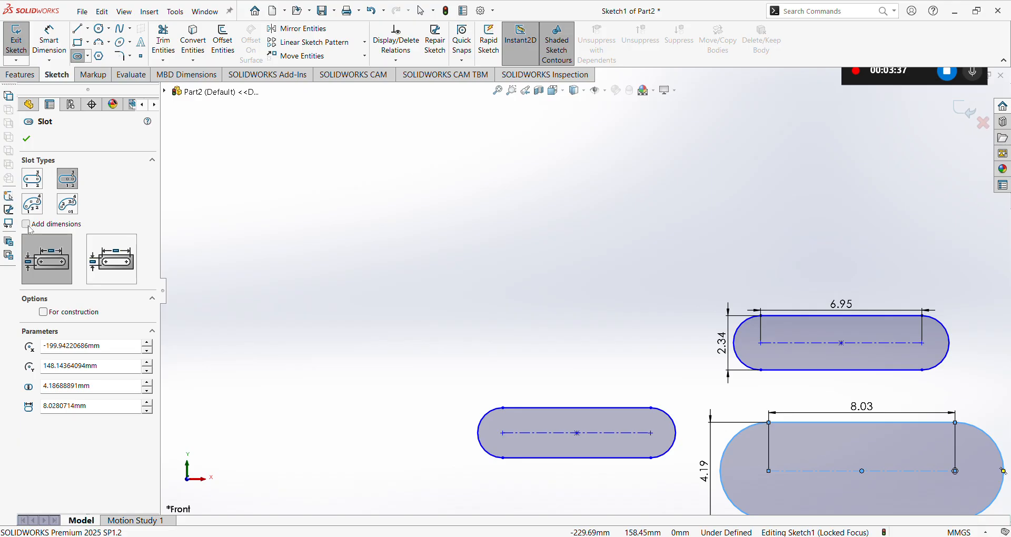
click(29, 228)
click(354, 231)
click(482, 228)
click(481, 257)
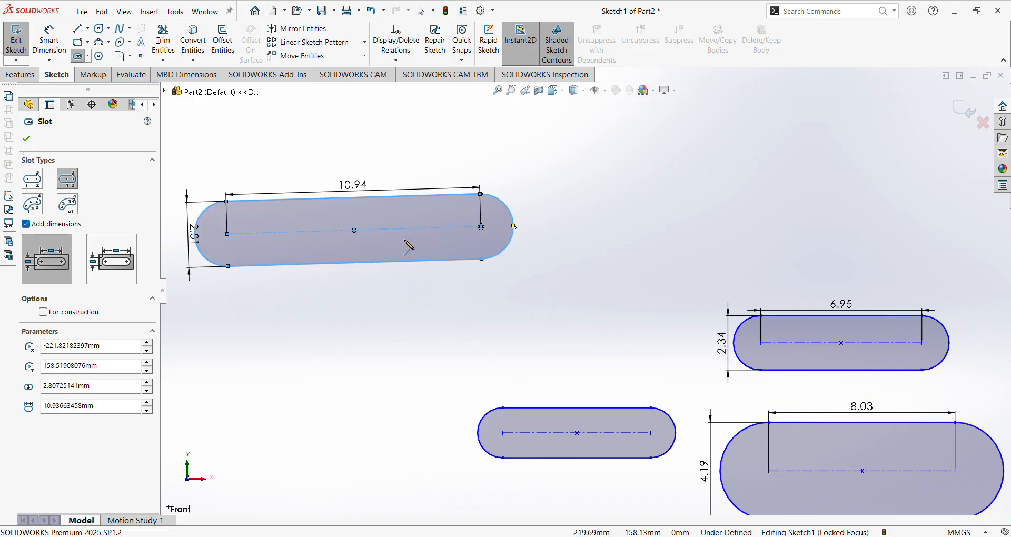
scroll(404, 242, up, 2)
scroll(404, 243, down, 3)
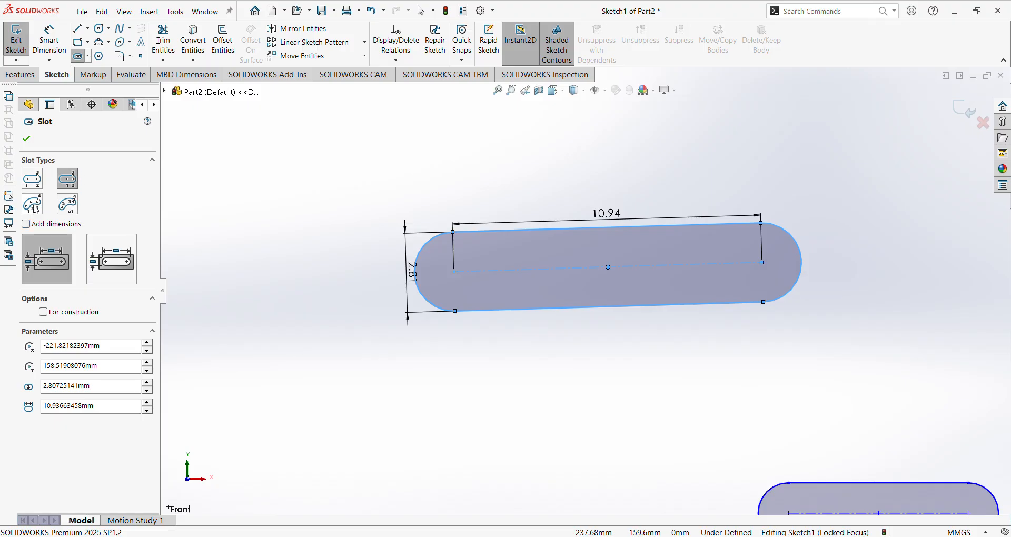
Switch to 3 Point Arc Slot and draw the first curved slot.
click(33, 205)
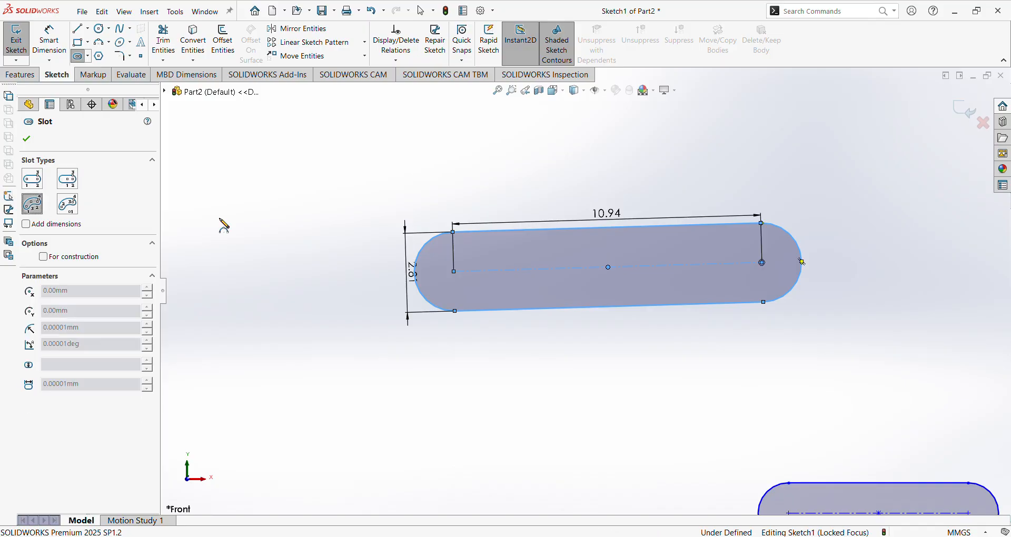
scroll(375, 221, up, 2)
scroll(409, 222, down, 4)
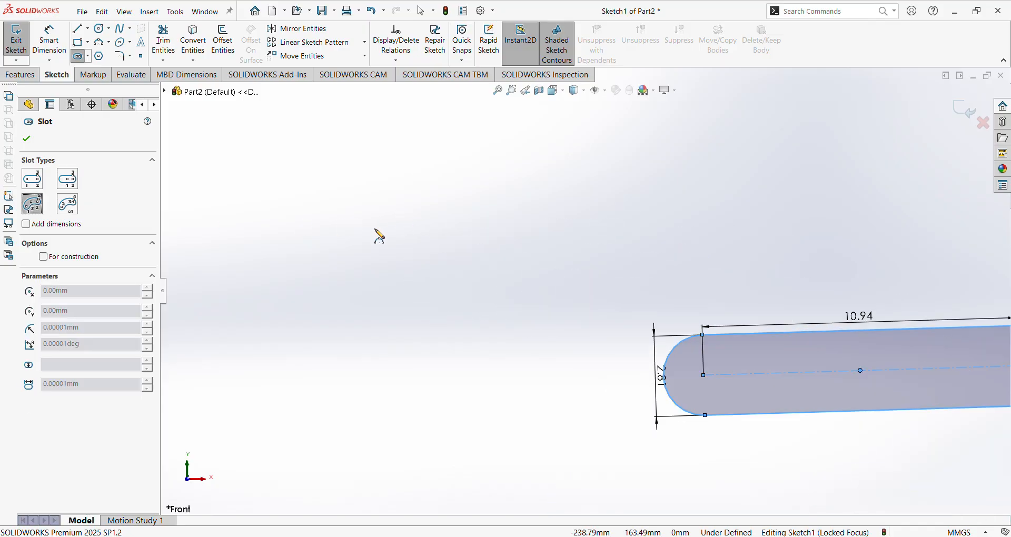
scroll(890, 403, up, 3)
scroll(916, 383, down, 2)
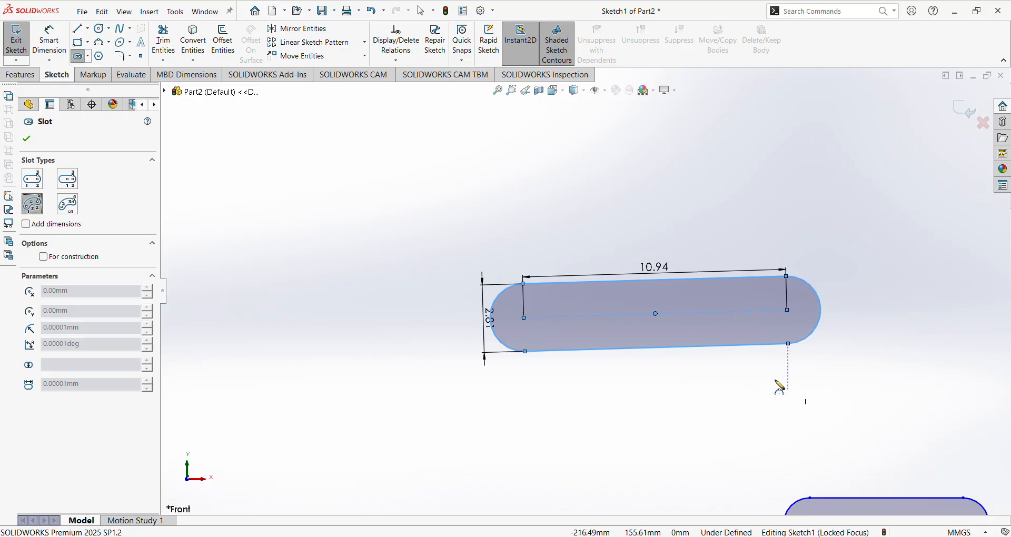
scroll(541, 237, up, 3)
scroll(499, 228, down, 3)
click(370, 297)
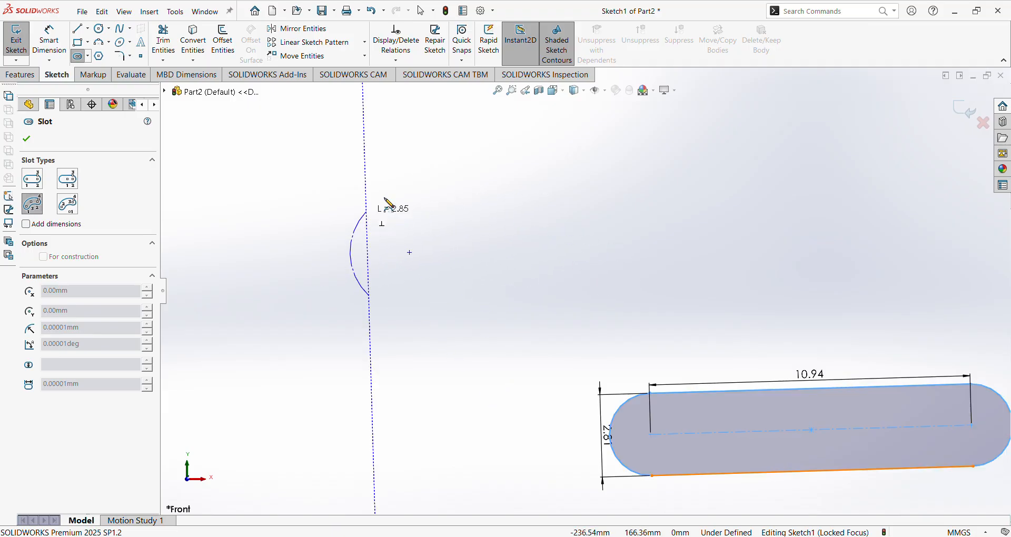
click(610, 198)
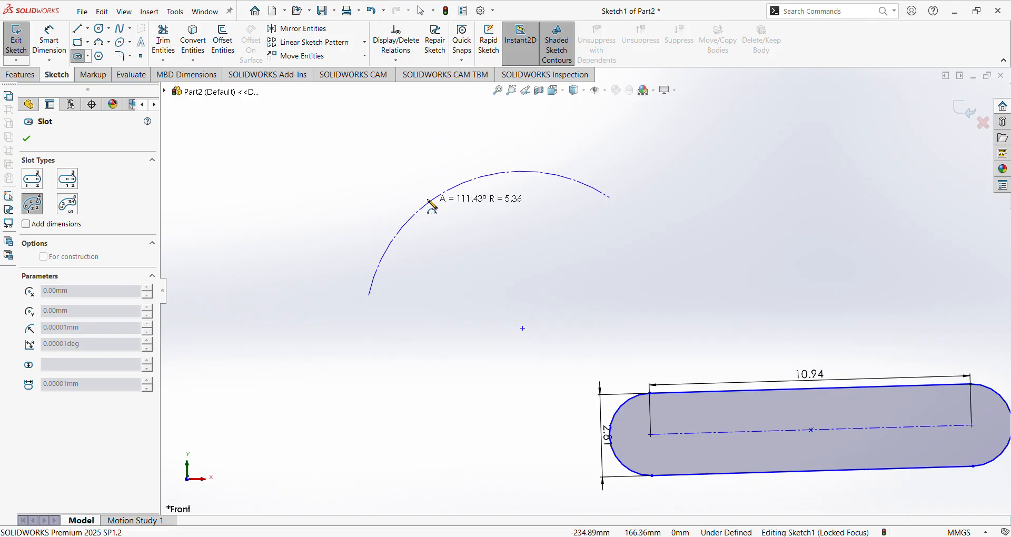
click(425, 200)
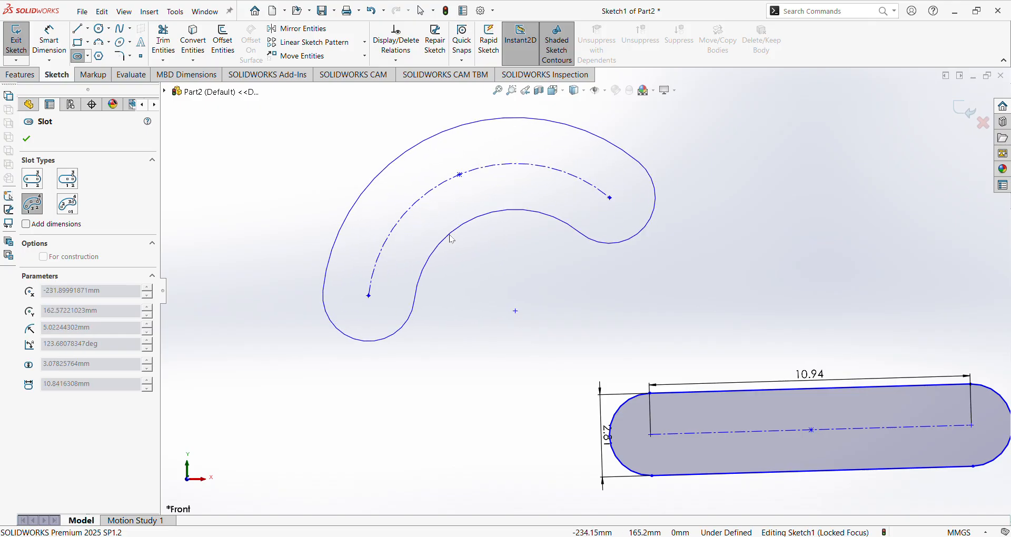
click(447, 237)
scroll(502, 254, up, 2)
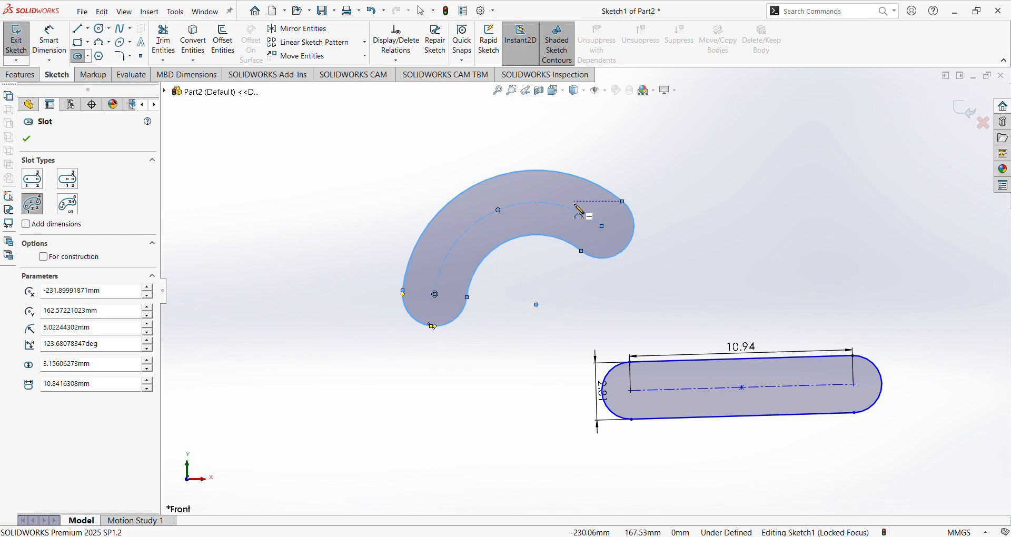
Draw a second arc slot to the right of the first.
scroll(579, 211, up, 2)
scroll(492, 198, down, 5)
scroll(524, 181, up, 5)
scroll(491, 171, down, 5)
click(471, 272)
click(672, 225)
click(566, 184)
click(572, 230)
scroll(573, 233, up, 5)
scroll(432, 240, down, 3)
scroll(495, 250, up, 4)
scroll(498, 245, down, 2)
Draw a vertical line about 13.07 long and a horizontal line about 18.22 crossing it.
click(78, 28)
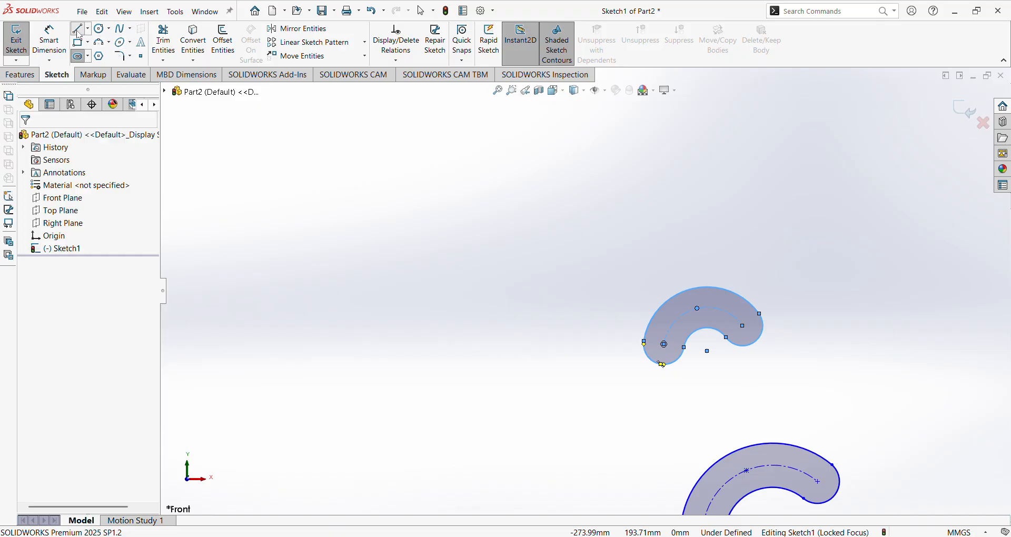
mouse_move(452, 344)
mouse_down()
mouse_move(463, 203)
mouse_move(451, 161)
mouse_up()
key(Escape)
key(Escape)
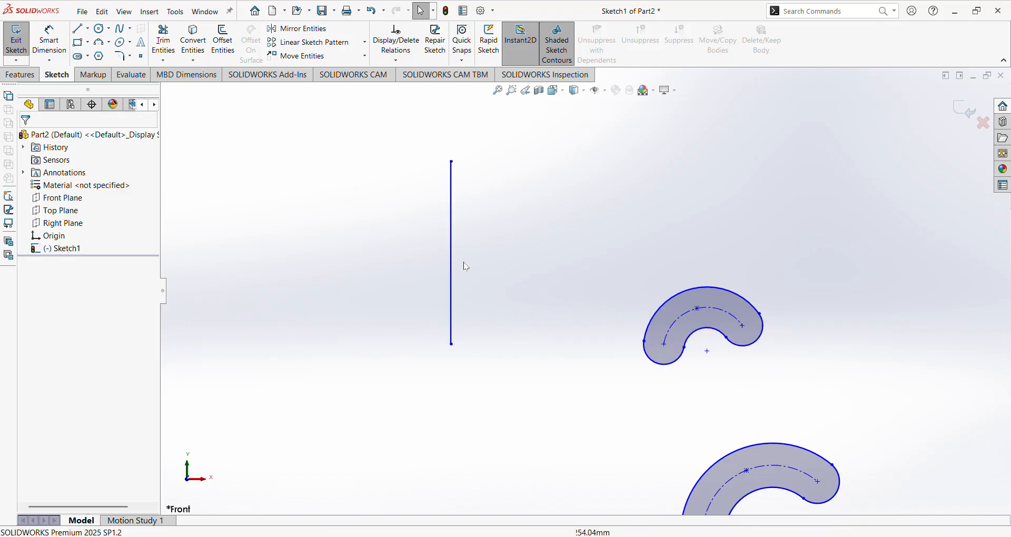
click(79, 30)
mouse_move(353, 262)
mouse_down()
mouse_move(621, 260)
mouse_move(609, 257)
mouse_up()
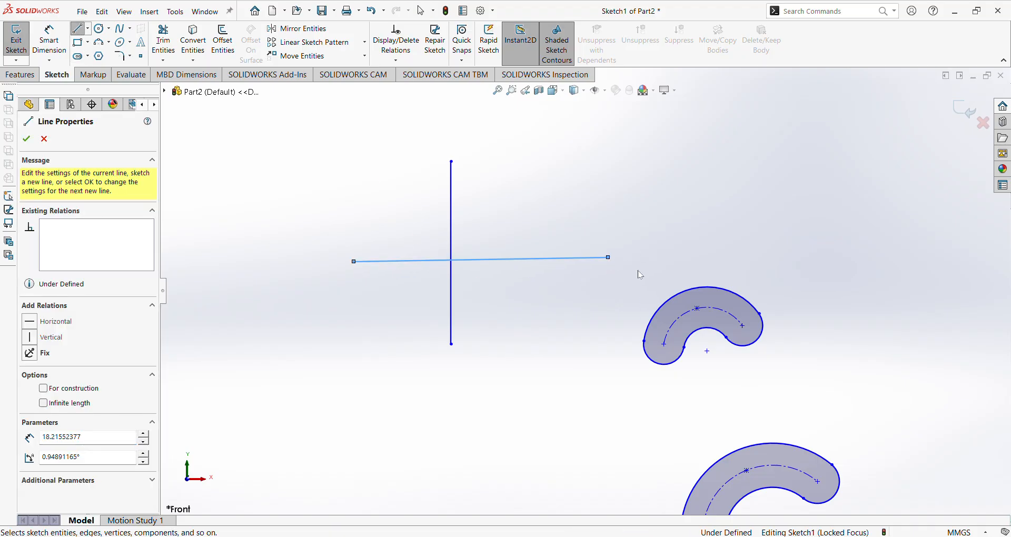
key(Escape)
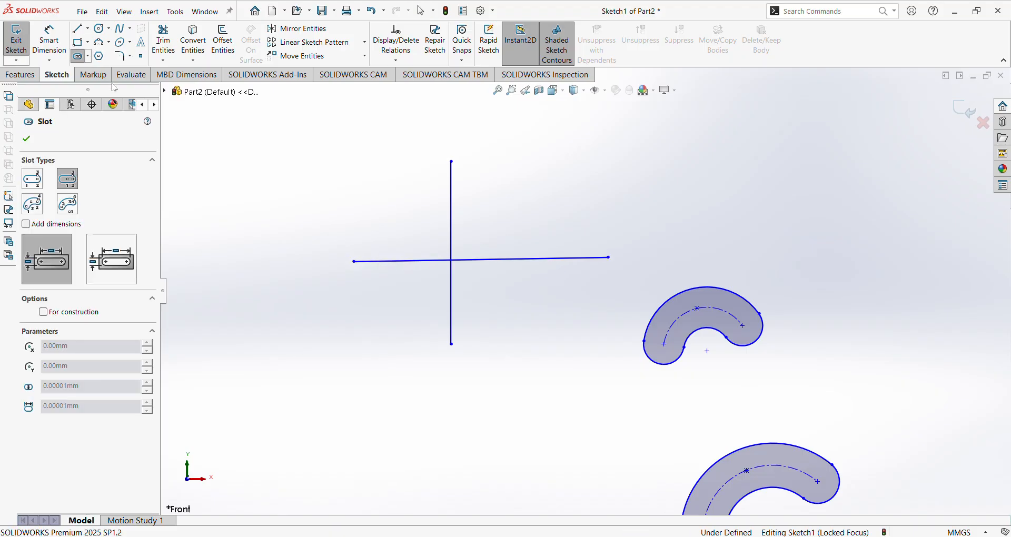
Draw a 3 Point Arc Slot from the vertical line's top to the horizontal line's right end.
click(451, 162)
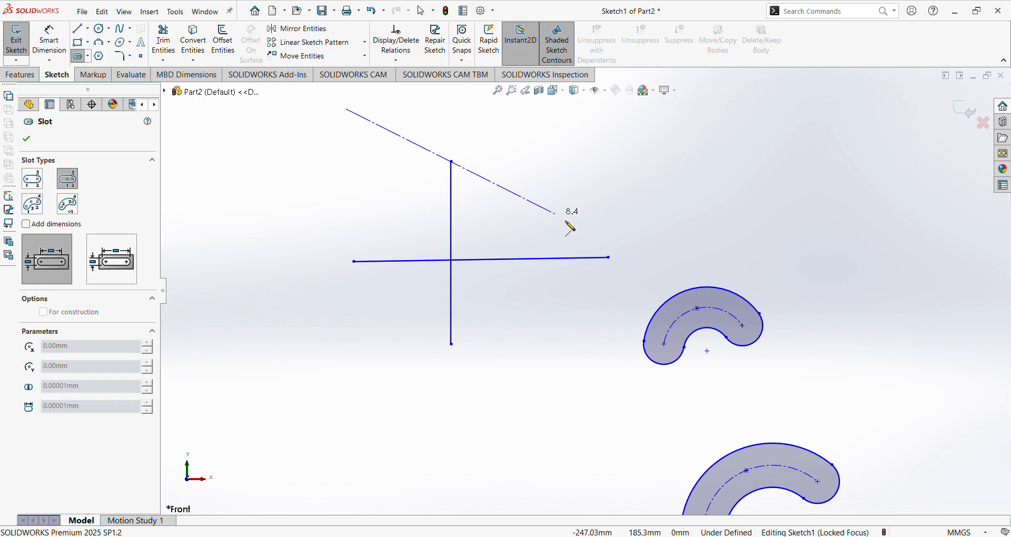
key(Escape)
key(Escape)
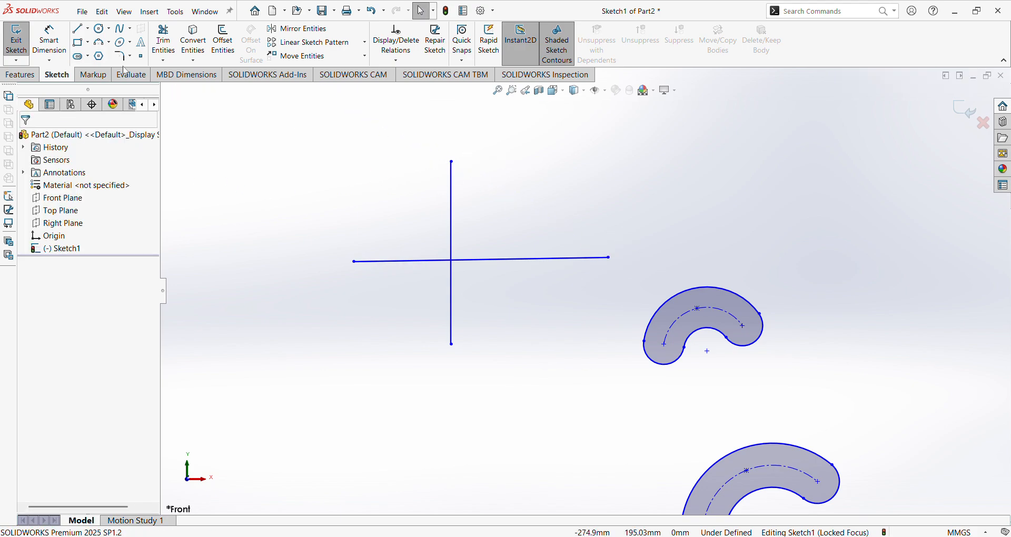
click(108, 97)
click(452, 161)
click(609, 258)
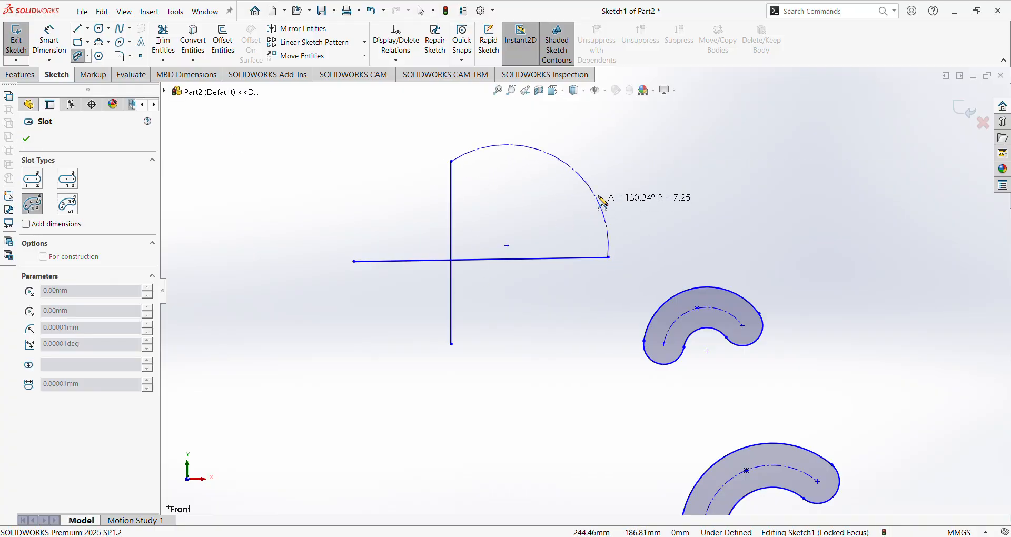
click(578, 173)
click(566, 200)
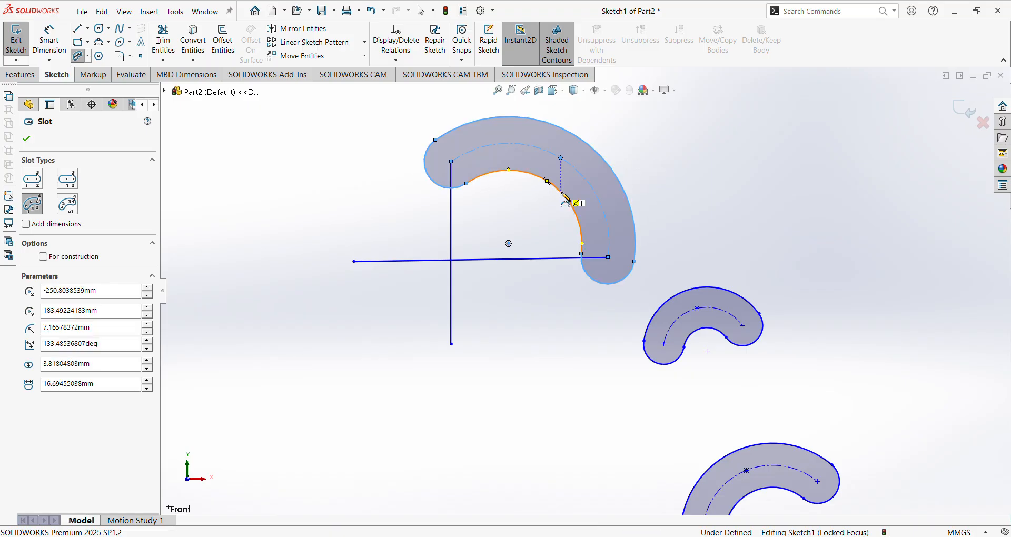
key(Escape)
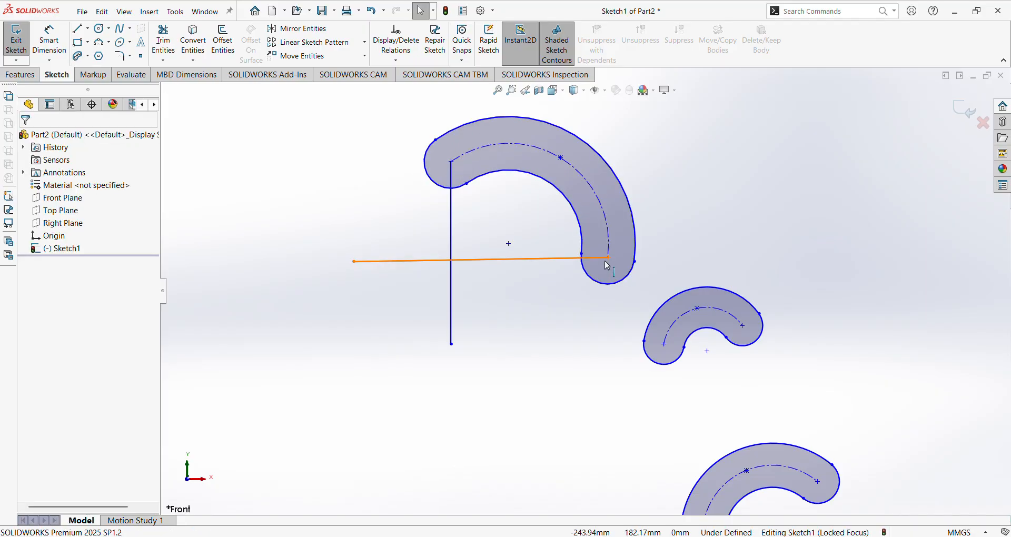
Select the big arc slot to inspect it, then deselect it.
scroll(609, 261, up, 2)
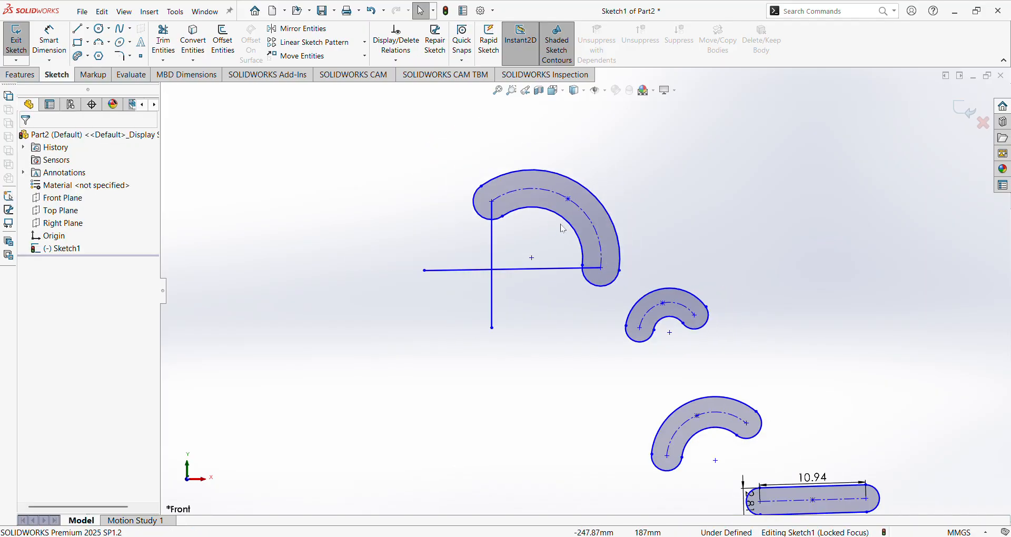
scroll(566, 242, down, 4)
scroll(554, 253, up, 3)
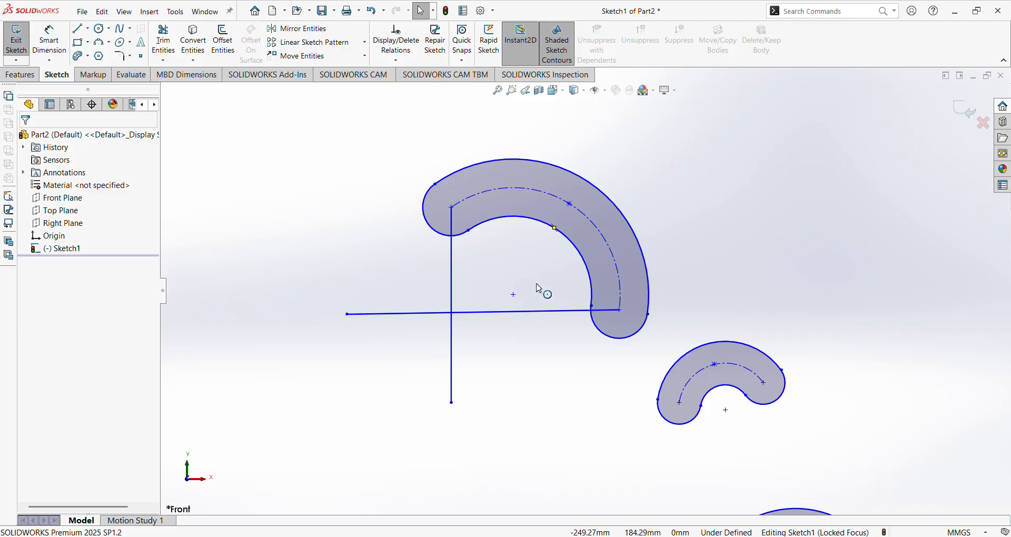
click(514, 295)
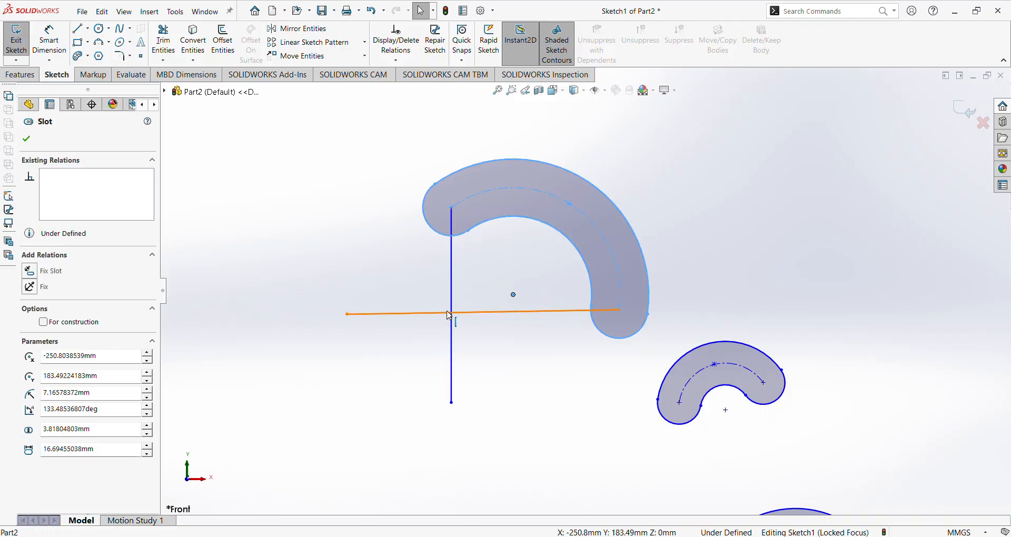
click(518, 335)
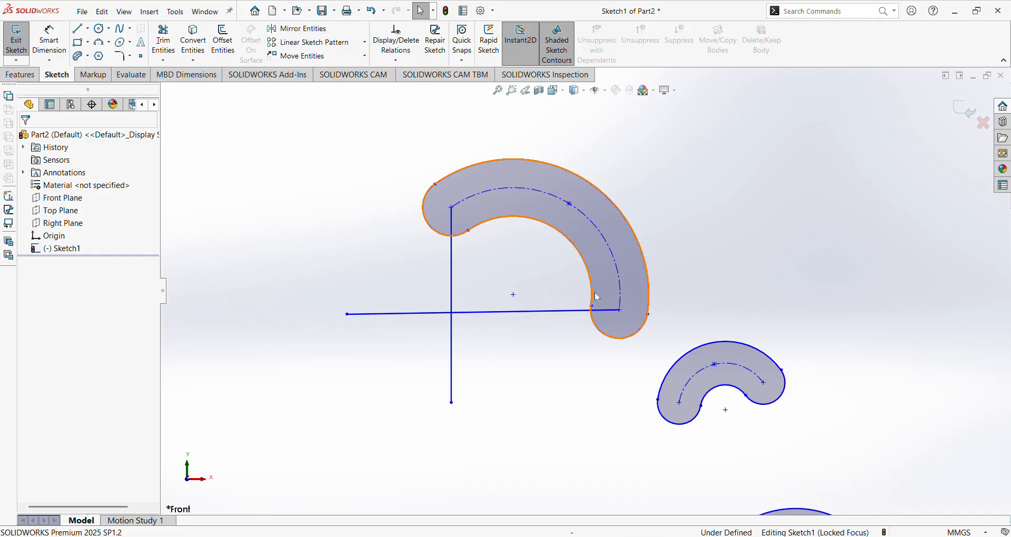
scroll(601, 289, up, 2)
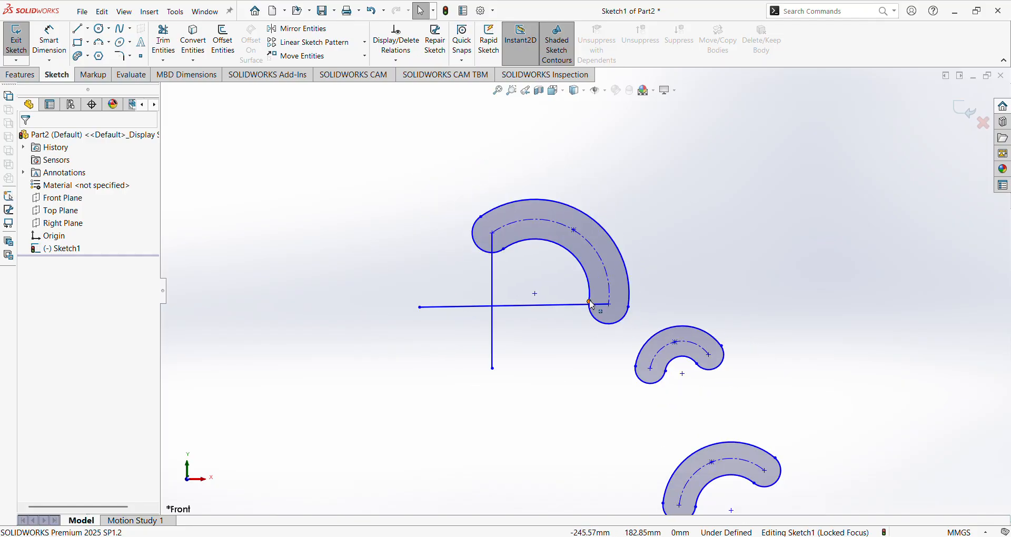
scroll(584, 294, up, 1)
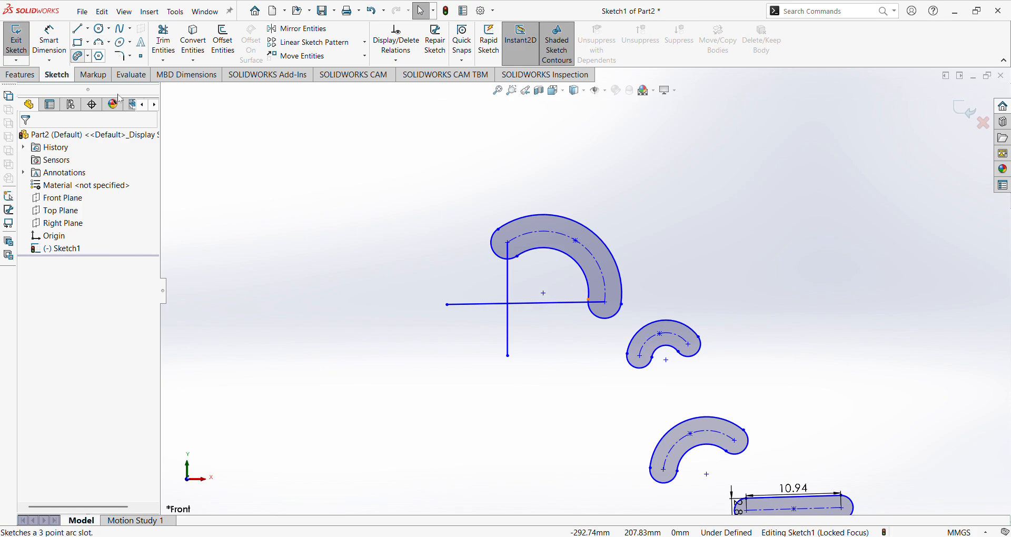
Draw a dimensioned 3 Point Arc Slot above-left: 4.20 wide, R11.32, sweeping 107.03°.
click(77, 56)
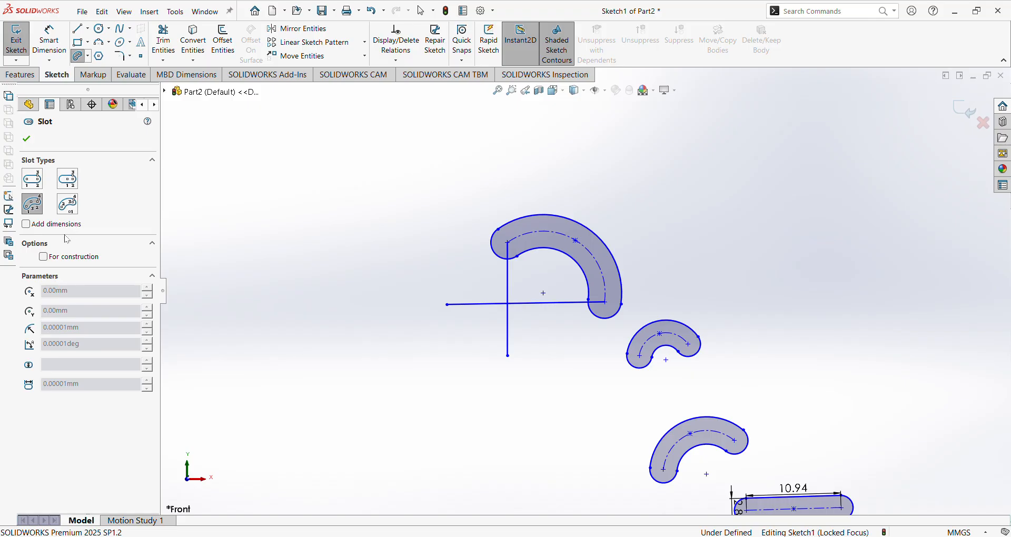
click(61, 221)
scroll(325, 248, up, 3)
scroll(333, 221, down, 3)
click(329, 218)
click(485, 255)
click(418, 278)
click(412, 292)
click(413, 259)
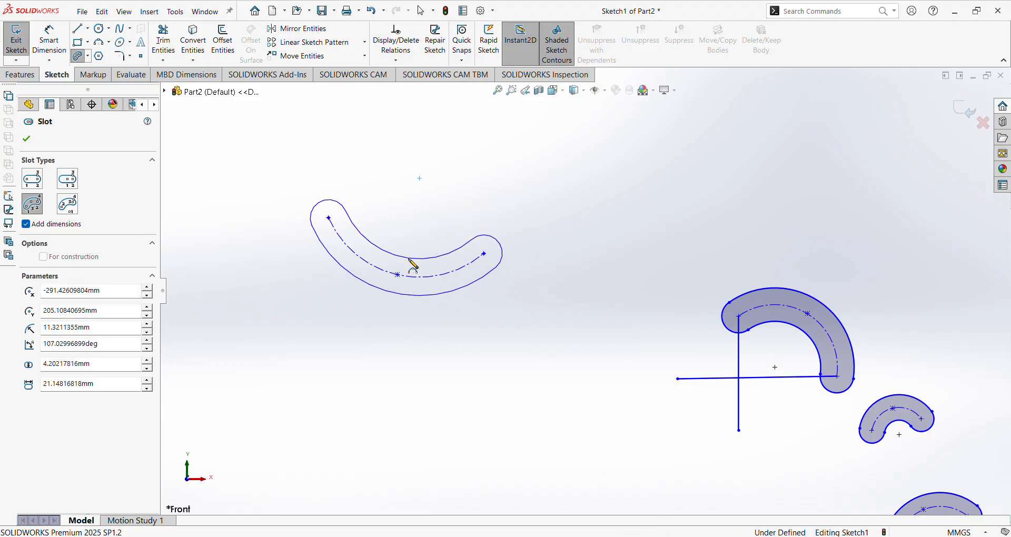
scroll(411, 265, down, 2)
scroll(404, 257, down, 1)
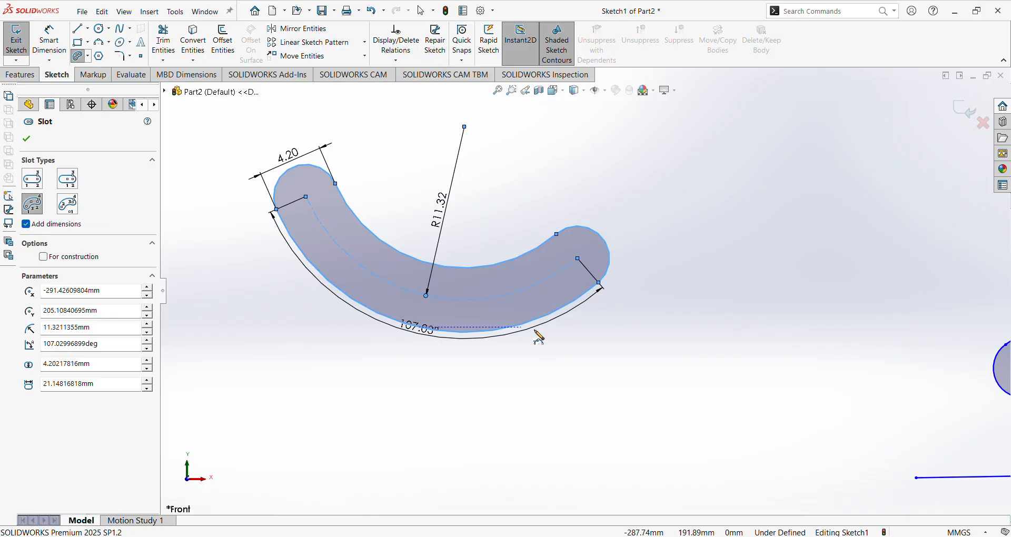
scroll(365, 274, up, 4)
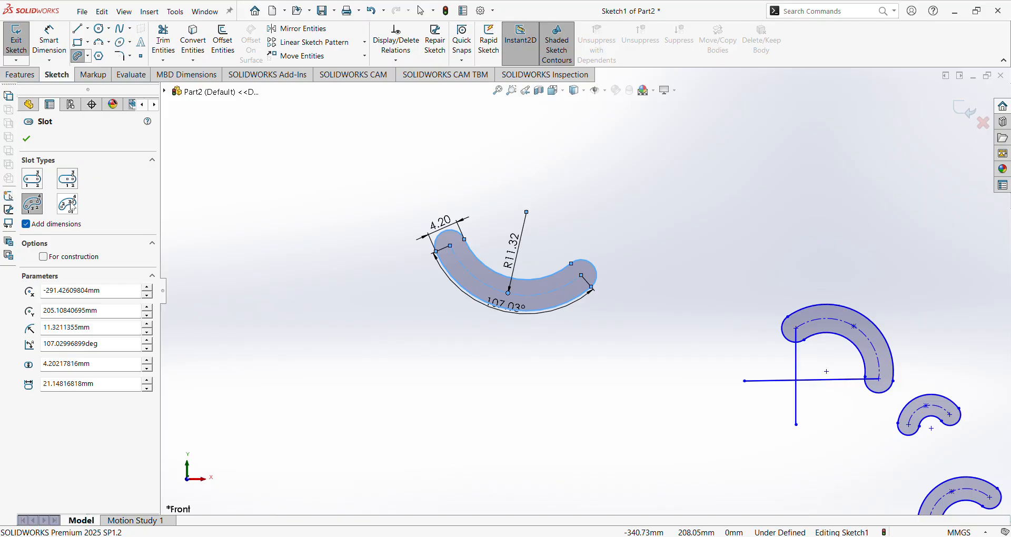
Switch to Centerpoint Arc Slot and draw a first dimensioned centre-point arc slot.
click(70, 206)
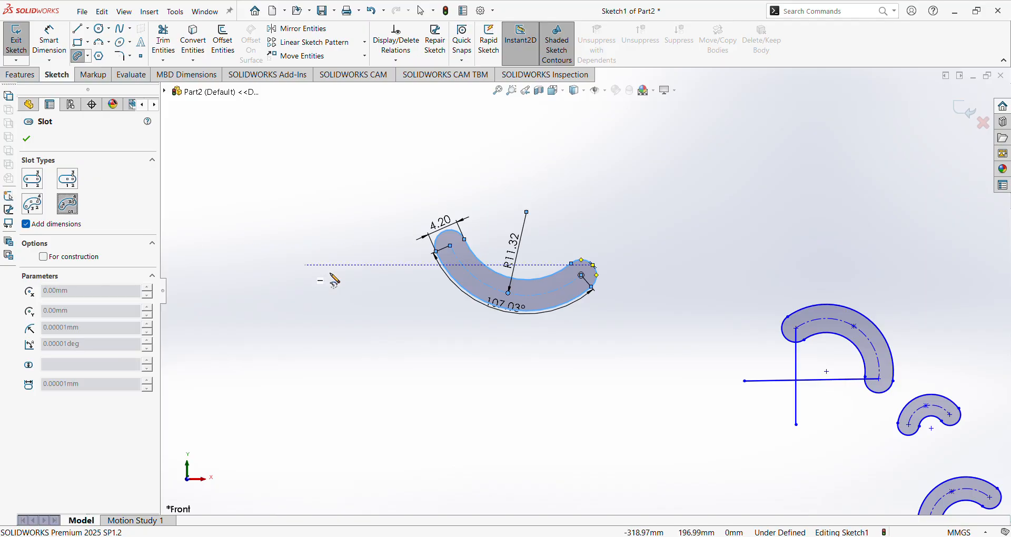
scroll(365, 275, up, 2)
scroll(397, 228, down, 4)
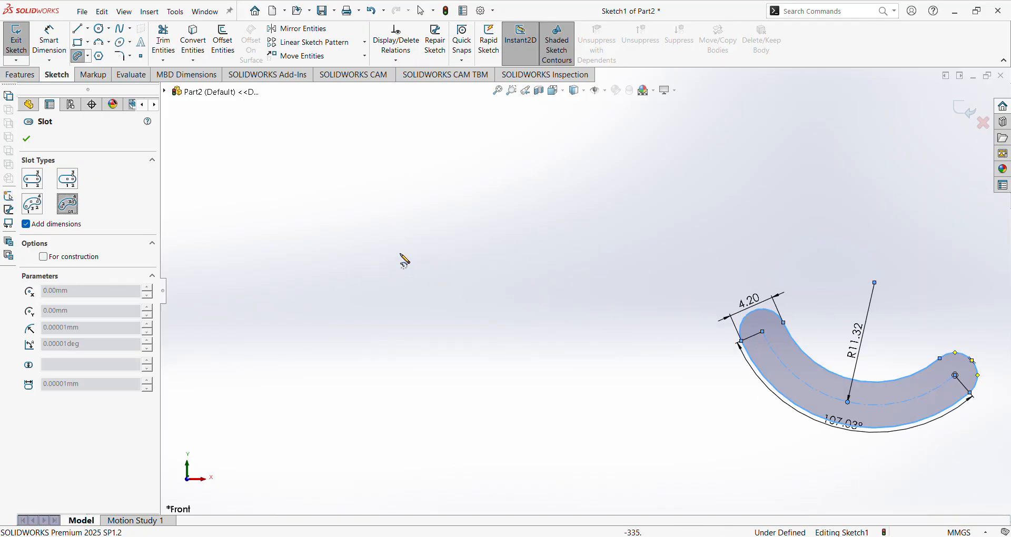
click(376, 242)
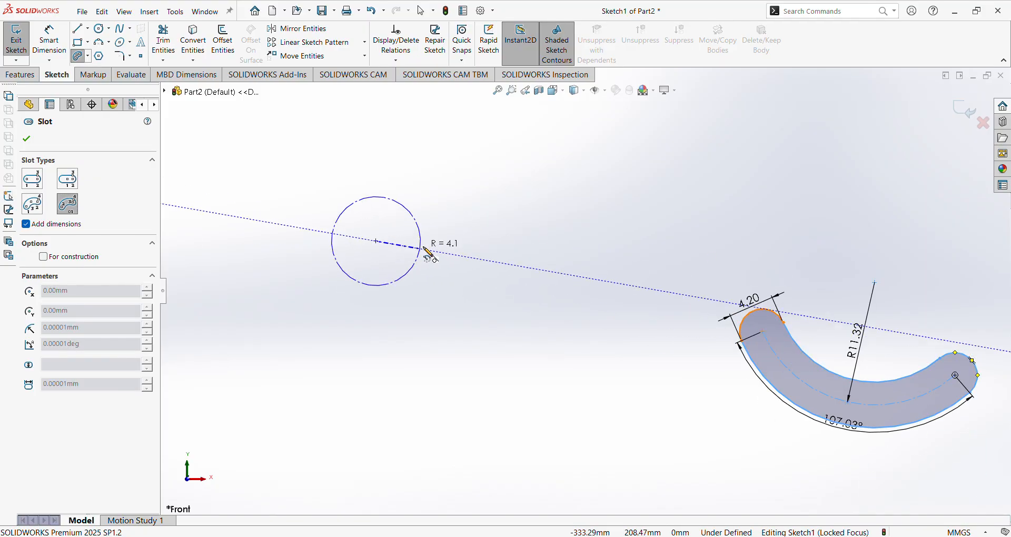
click(463, 242)
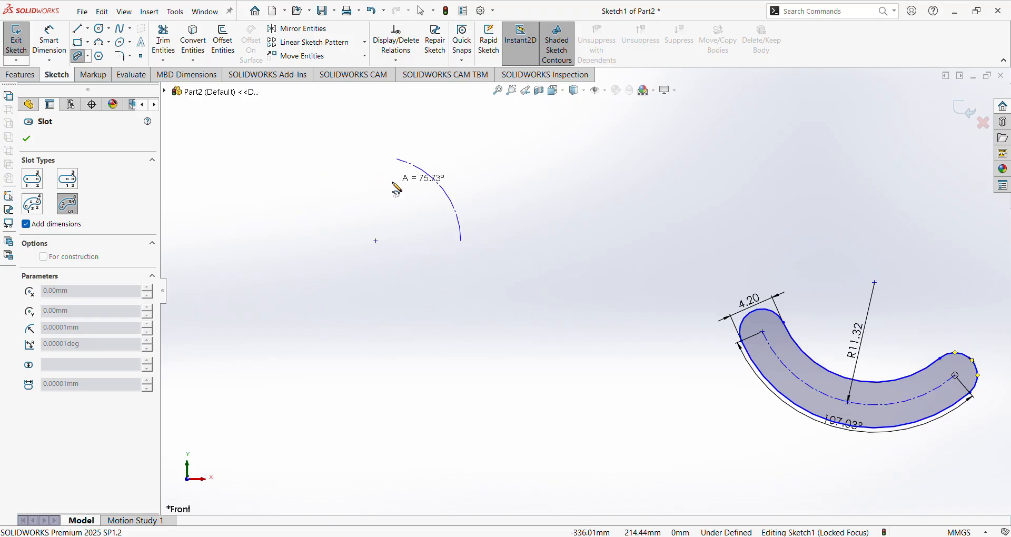
click(385, 167)
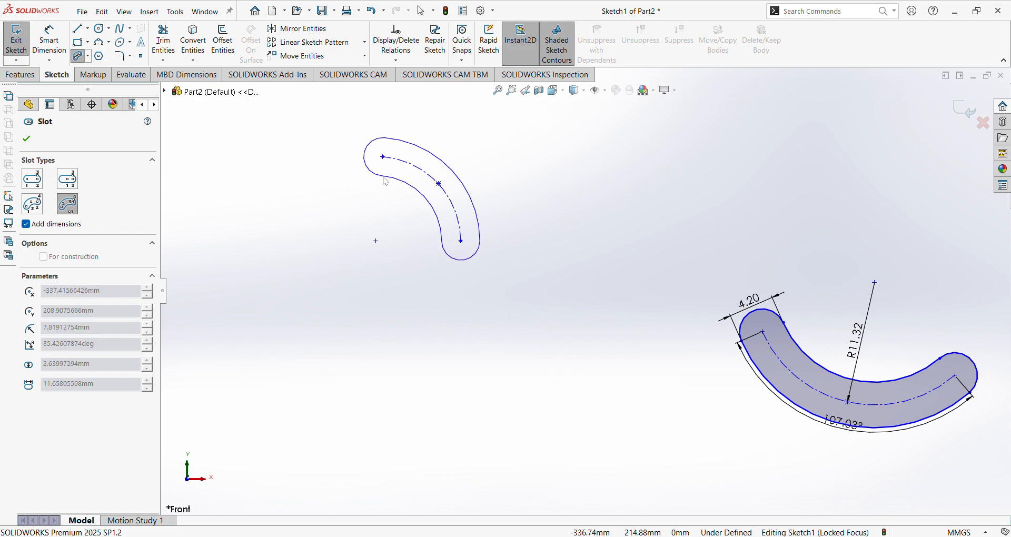
click(384, 177)
scroll(401, 253, up, 4)
scroll(377, 277, down, 1)
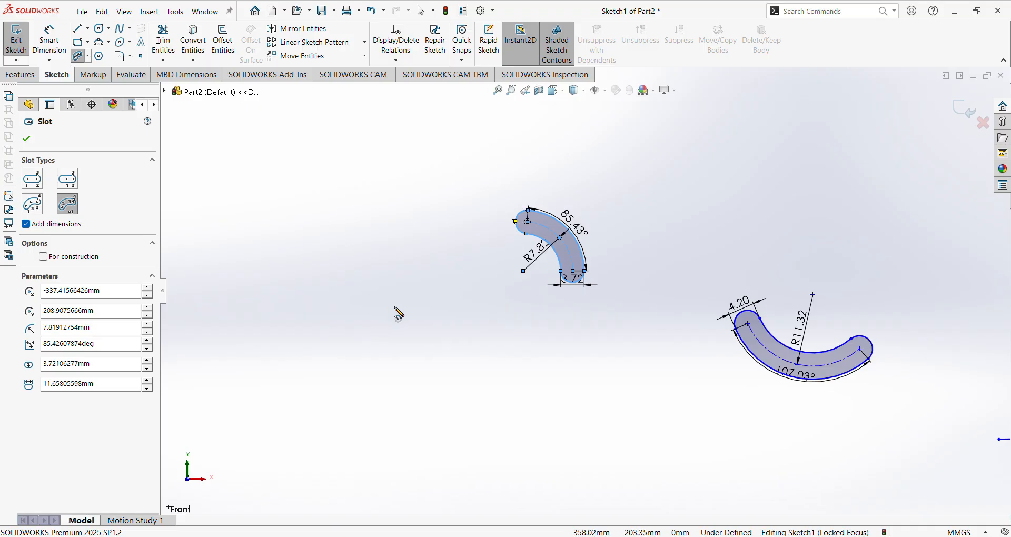
Draw another centre-point arc slot below it with a width of 8.13.
click(406, 336)
click(293, 330)
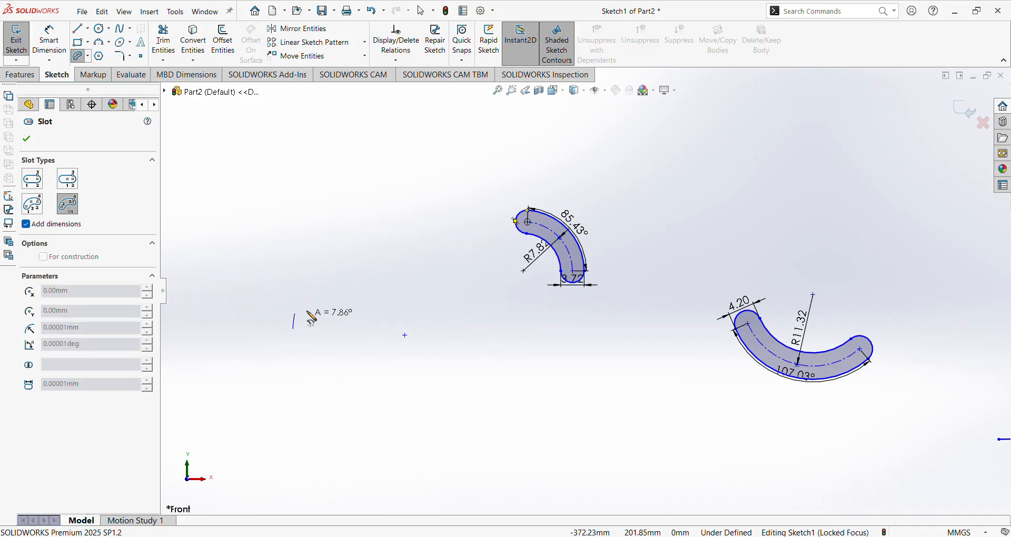
click(403, 232)
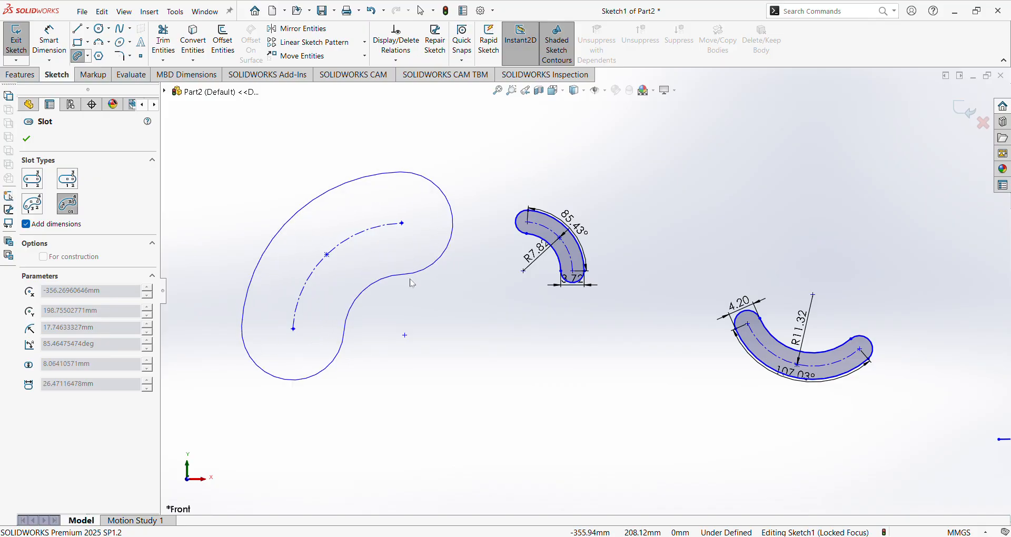
click(369, 259)
scroll(369, 260, down, 2)
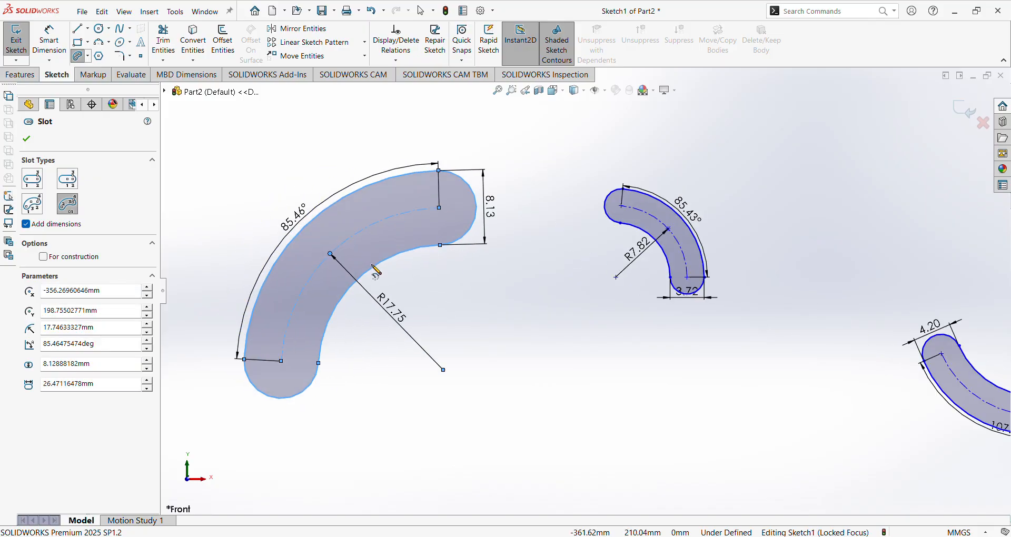
scroll(409, 286, up, 5)
scroll(664, 154, down, 5)
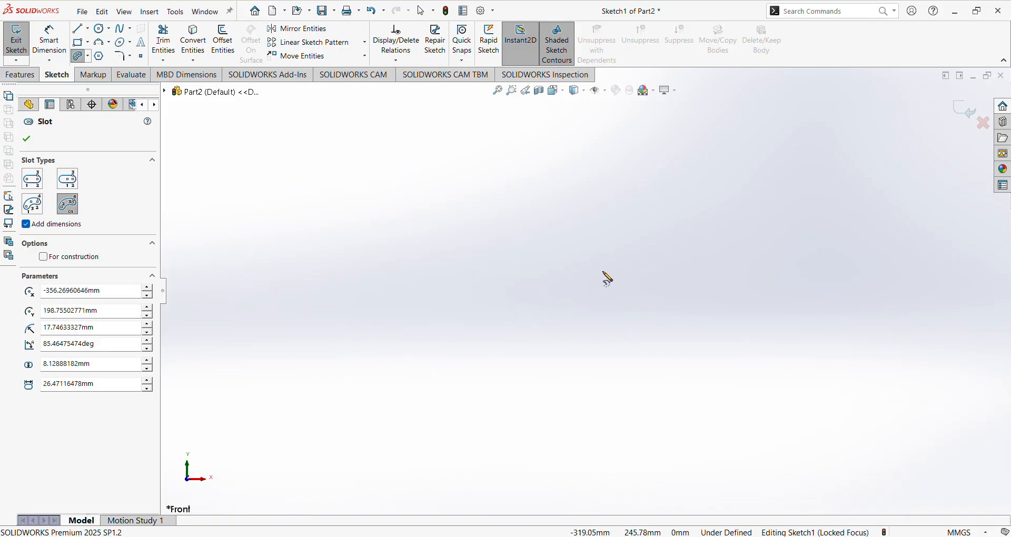
Place a further centre-point arc slot starting from a centre on the right of the sketch.
click(590, 268)
click(705, 265)
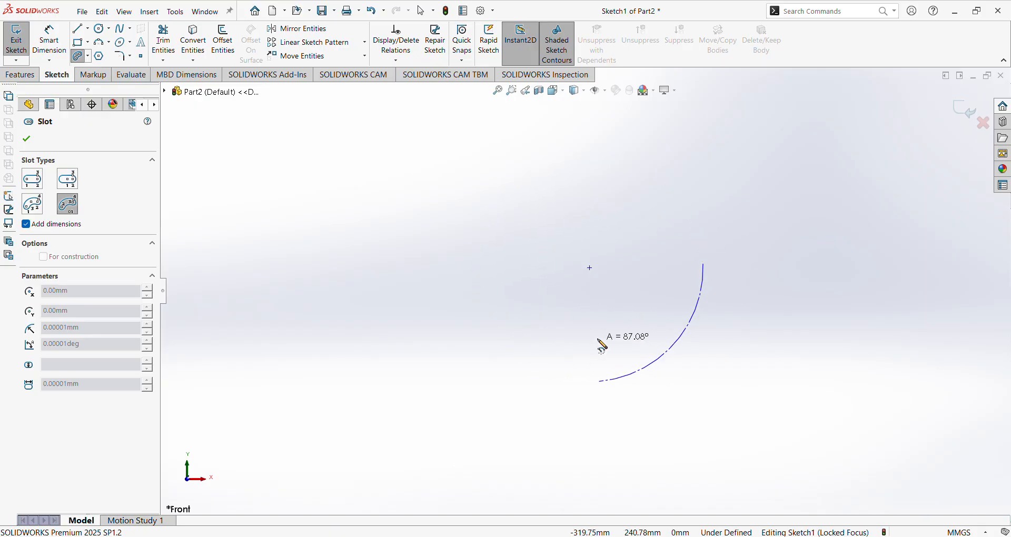
click(653, 333)
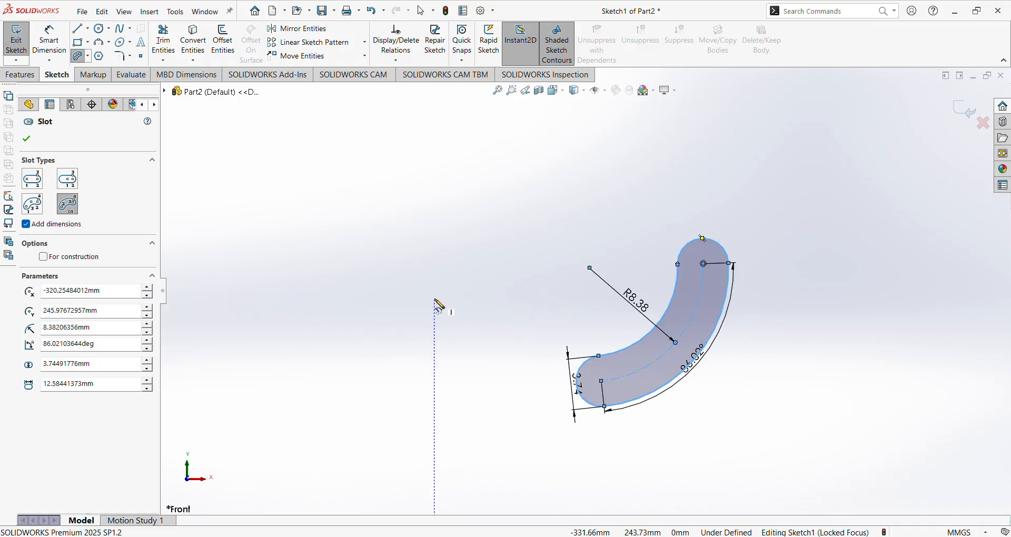
click(471, 227)
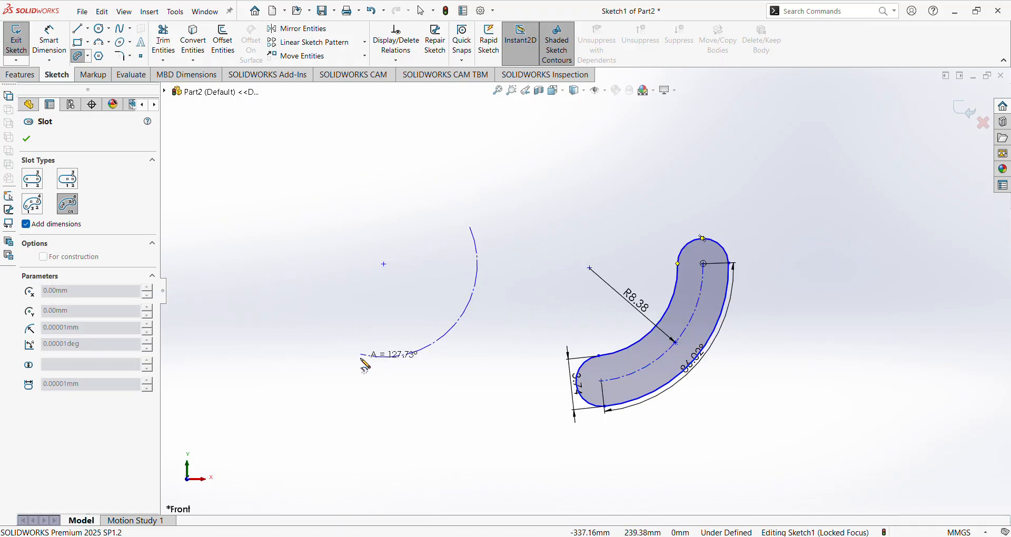
click(370, 352)
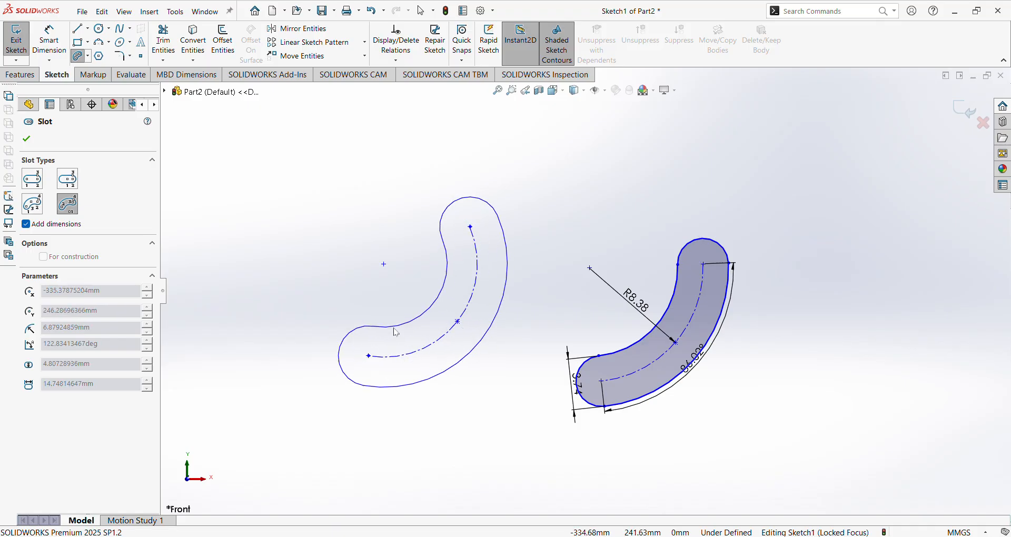
click(387, 292)
scroll(383, 286, up, 4)
scroll(378, 231, down, 6)
Draw a centre-point arc slot sweeping about 92° at radius 3.61 and 2.45 wide.
click(472, 264)
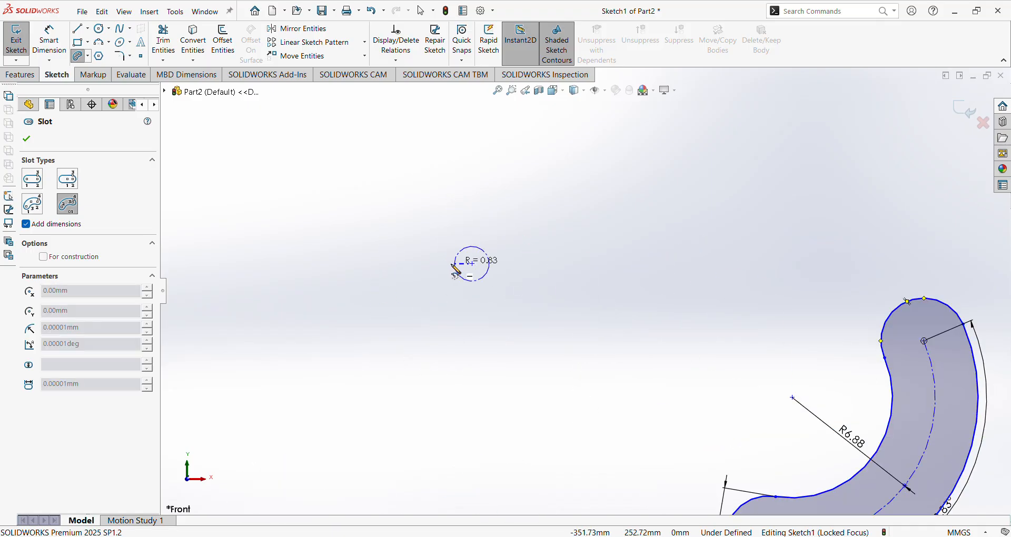
click(473, 189)
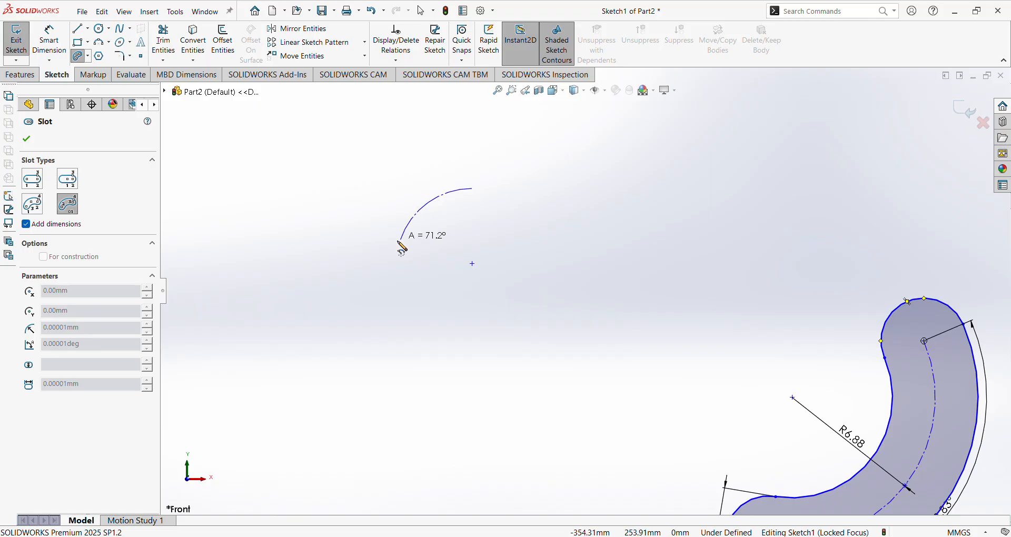
click(397, 266)
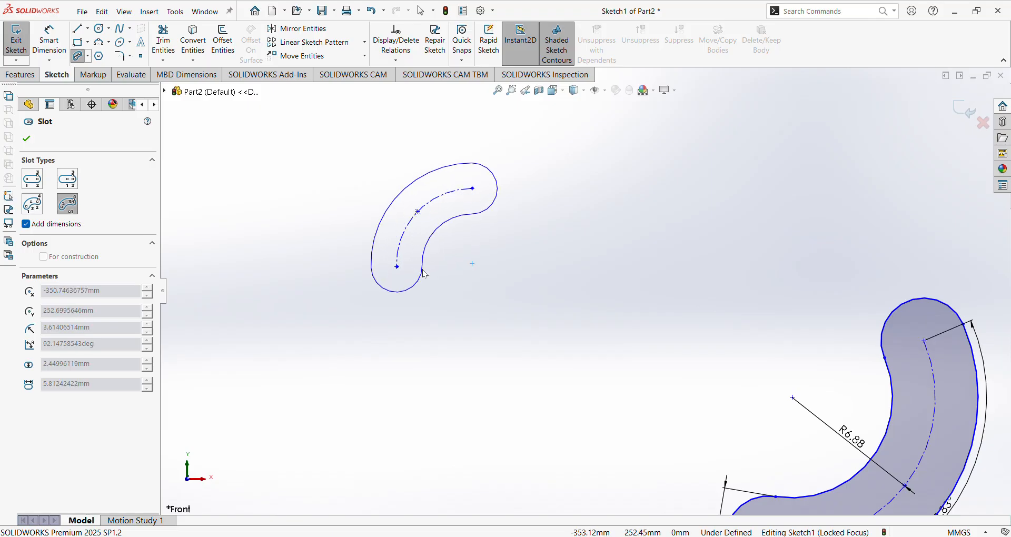
click(426, 274)
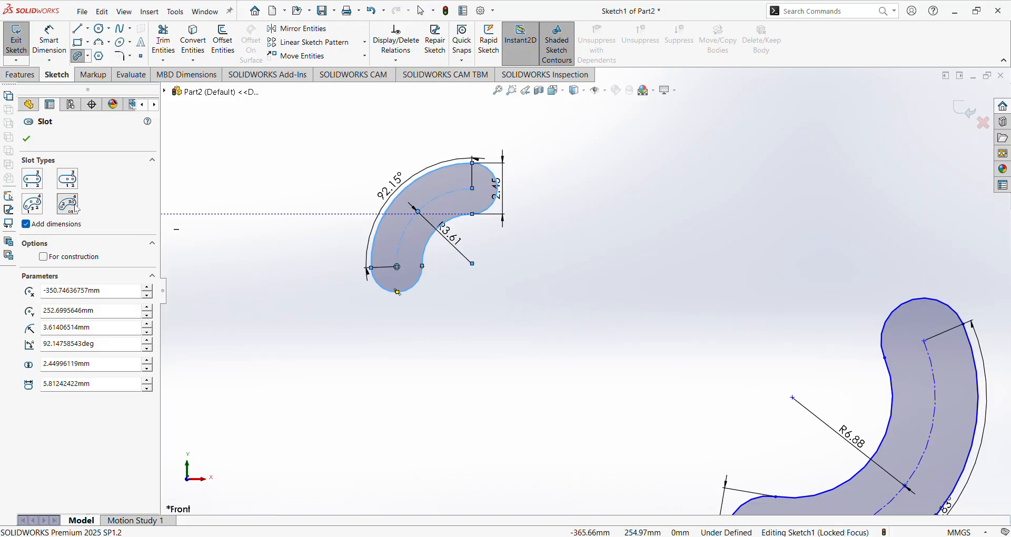
Toggle For construction on, off and on again, leaving the arc slot as construction geometry.
click(44, 257)
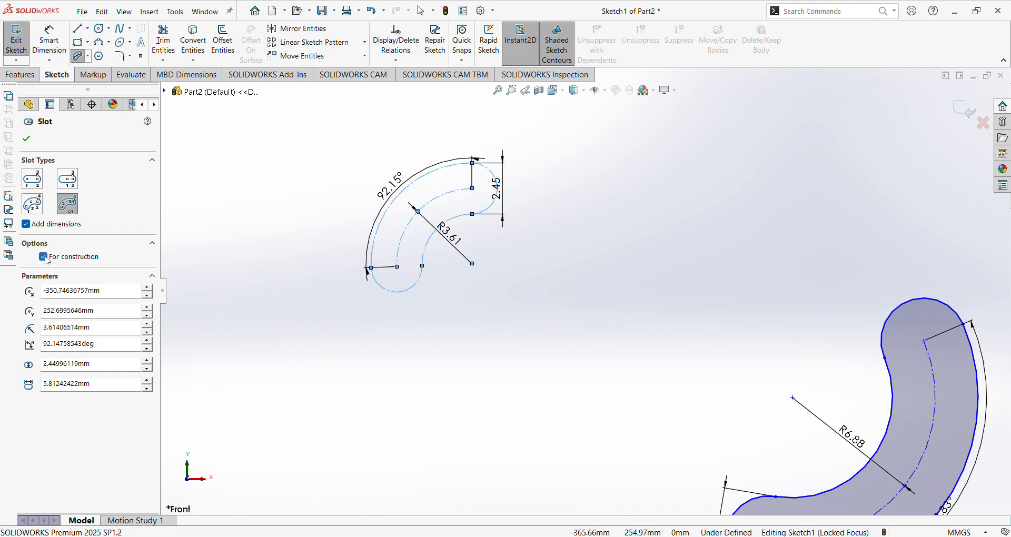
scroll(395, 178, down, 3)
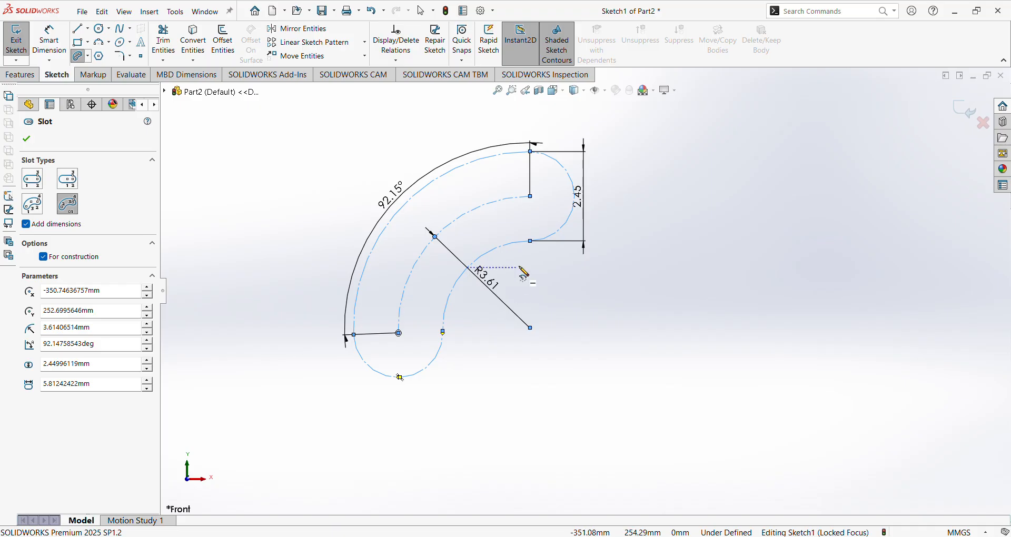
click(44, 258)
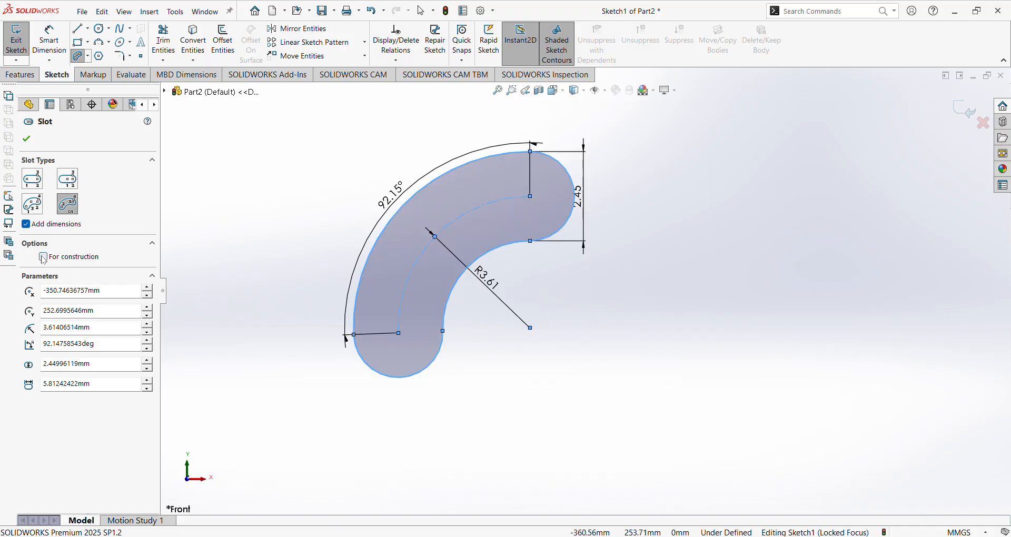
click(43, 258)
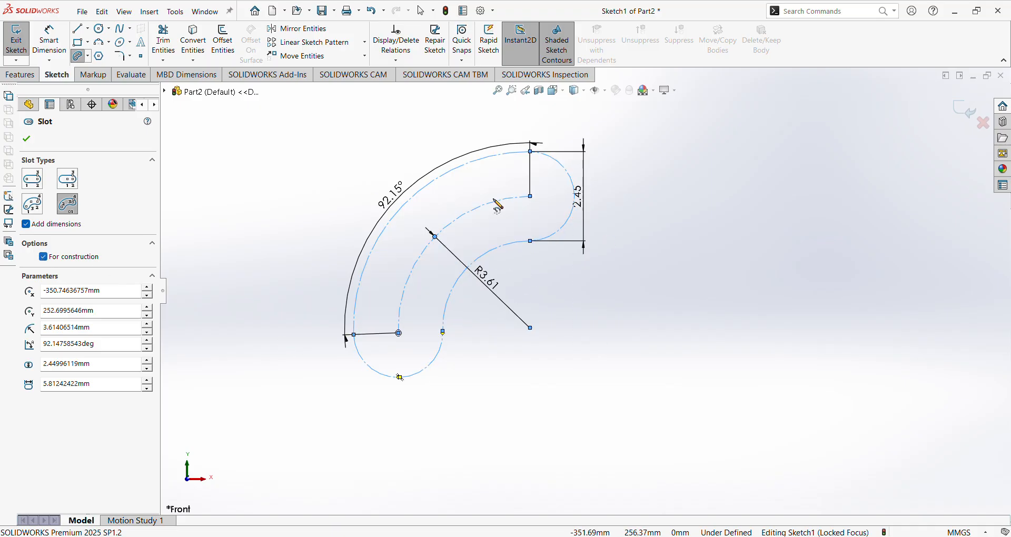
Select the slot's centre X, Y, radius and angle values in the PropertyManager.
drag(118, 295, 47, 298)
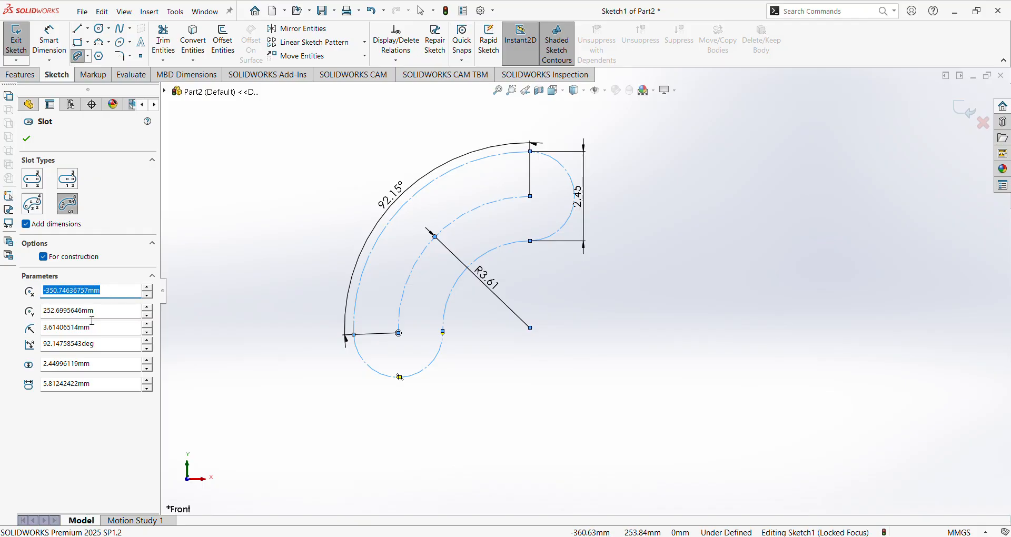
key(Tab)
drag(110, 331, 48, 330)
drag(105, 346, 30, 347)
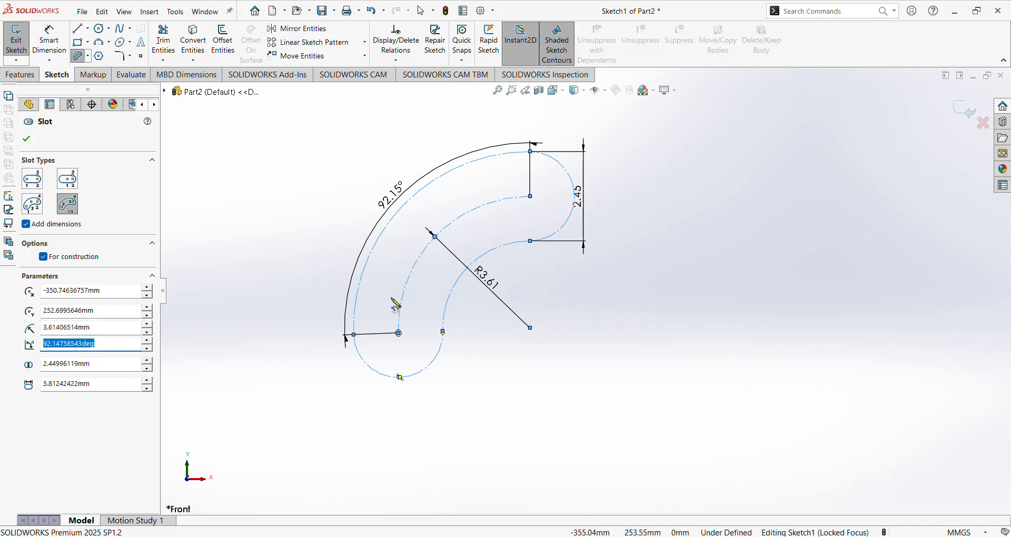
scroll(469, 283, up, 2)
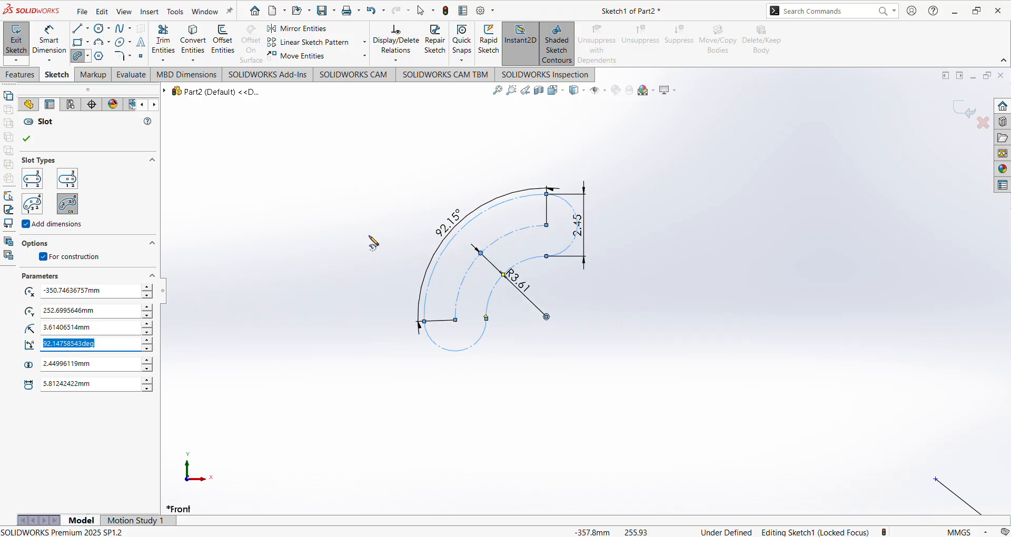
Draw a straight slot 1.68 long and 0.79 wide, then select its length and width values.
click(41, 184)
scroll(454, 264, up, 2)
scroll(433, 241, down, 4)
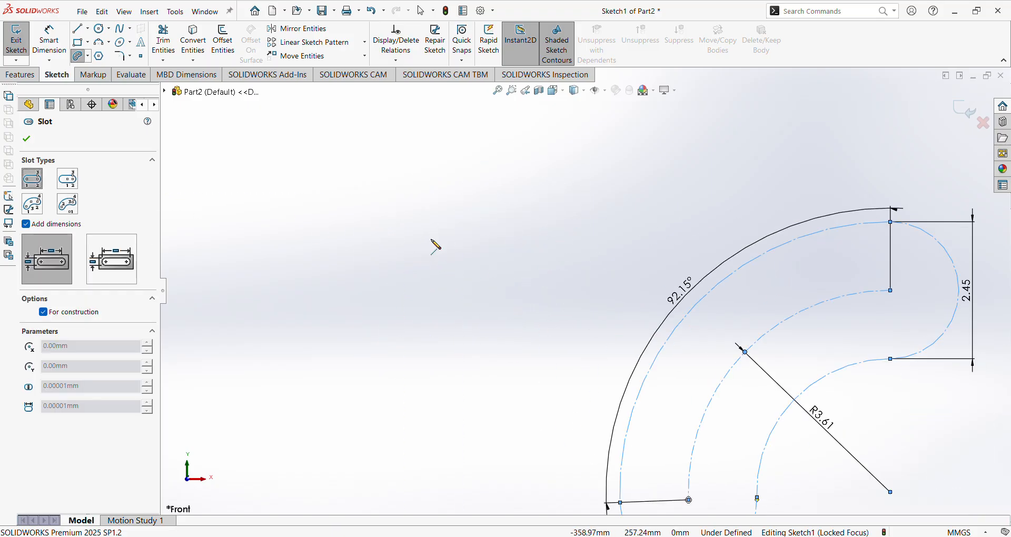
click(363, 236)
click(534, 243)
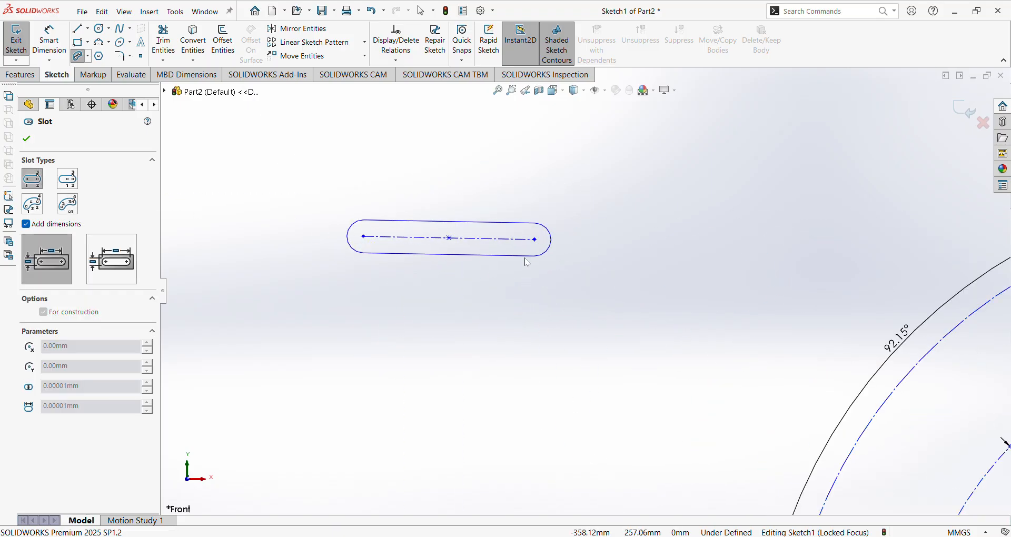
click(530, 280)
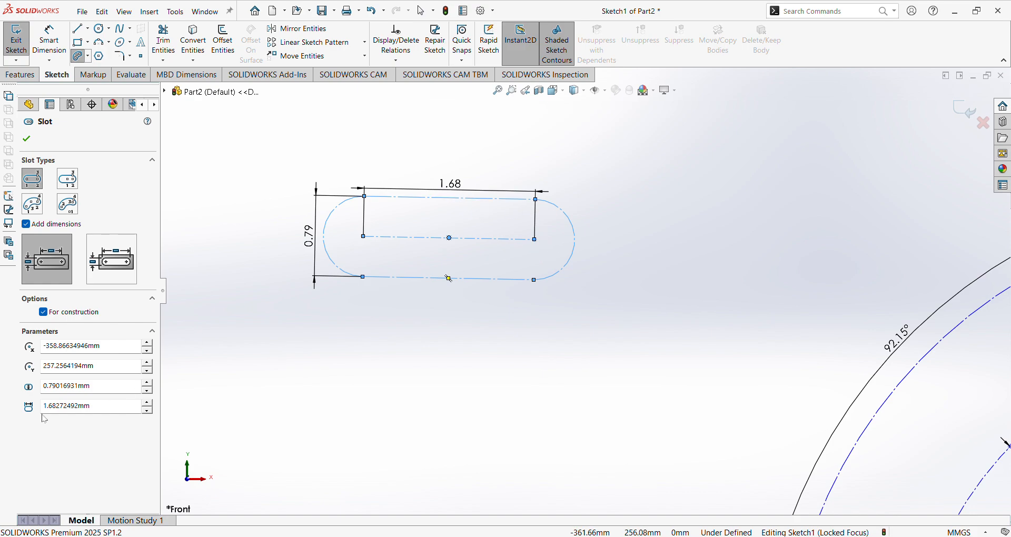
drag(95, 406, 53, 408)
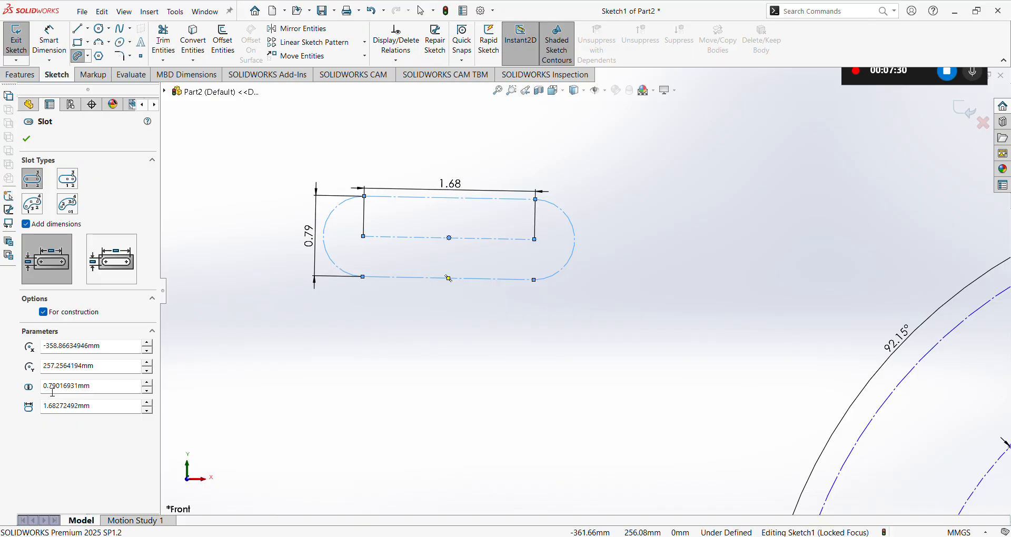
drag(104, 390, 55, 391)
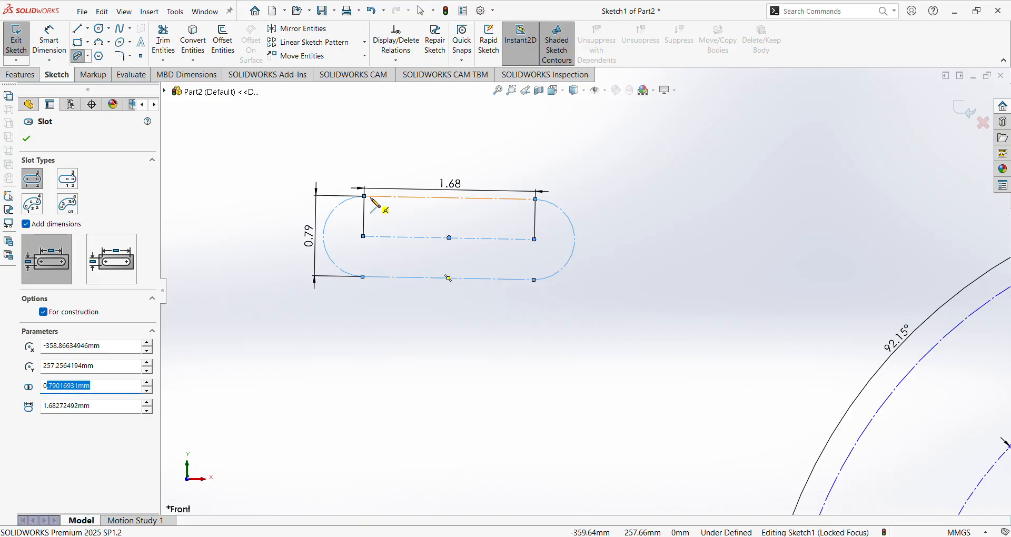
Add a second straight slot, 2.27 by 0.74, below the first and close the Slot command.
click(323, 236)
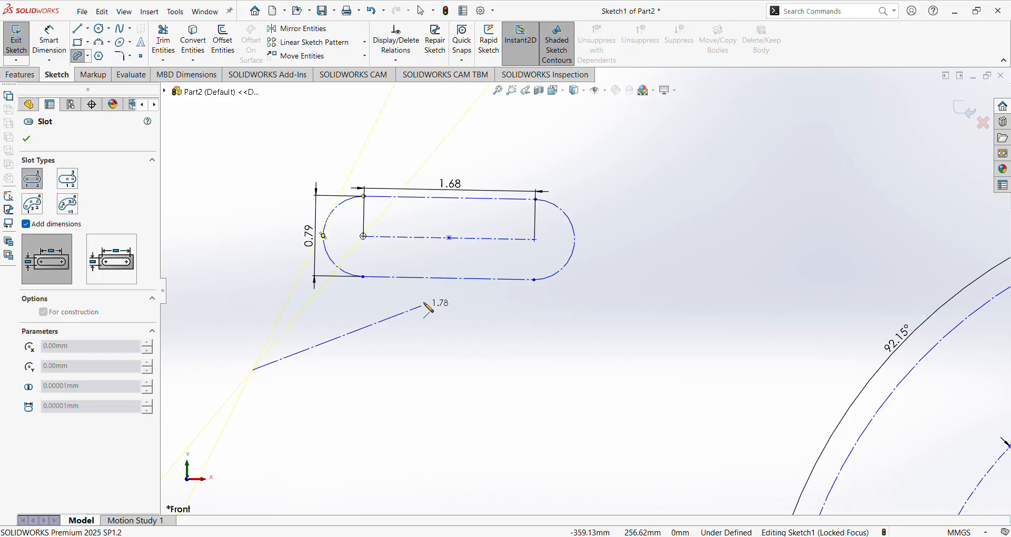
scroll(378, 298, up, 1)
click(501, 360)
click(487, 391)
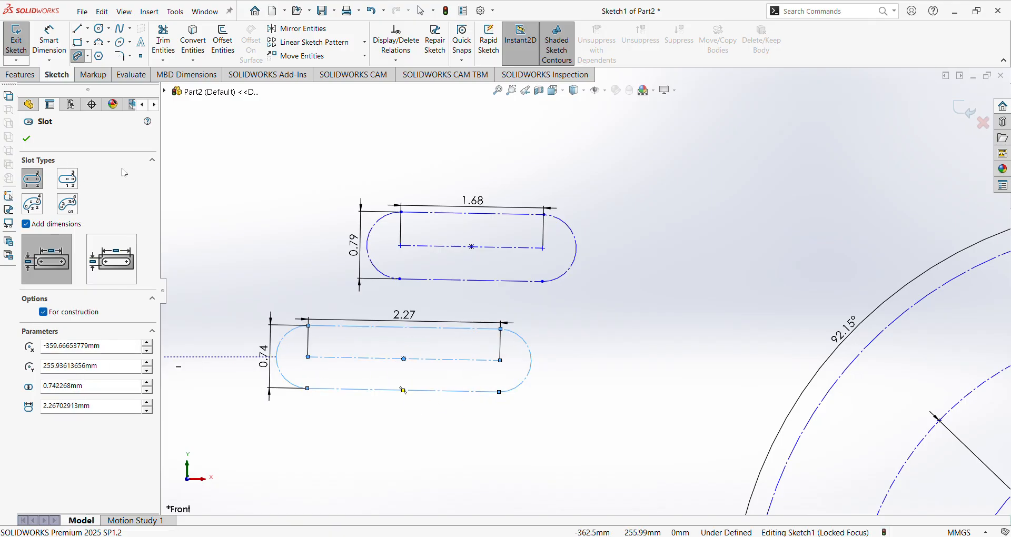
click(34, 146)
Zoom to fit, select all 140 sketch entities with Ctrl+A, and delete them.
key(f)
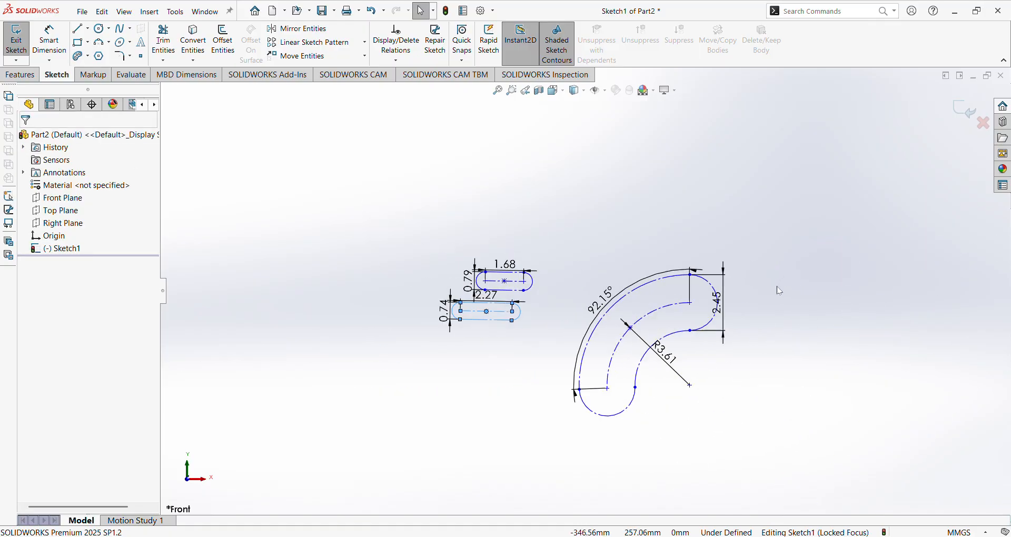
key(ctrl+a)
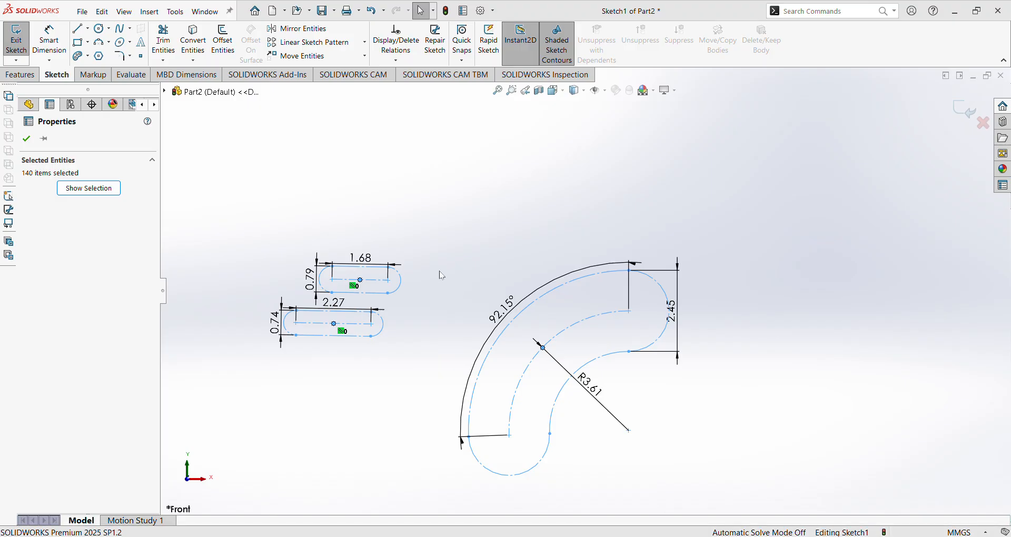
key(Delete)
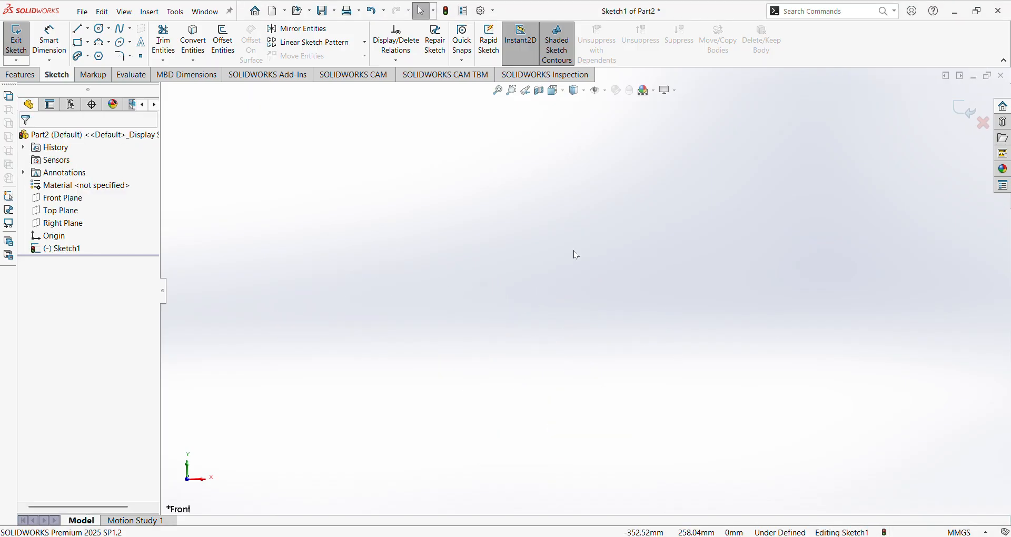
With Polygon at 3 sides and inscribed circle, drag out a down-pointing and a right-pointing triangle.
click(100, 56)
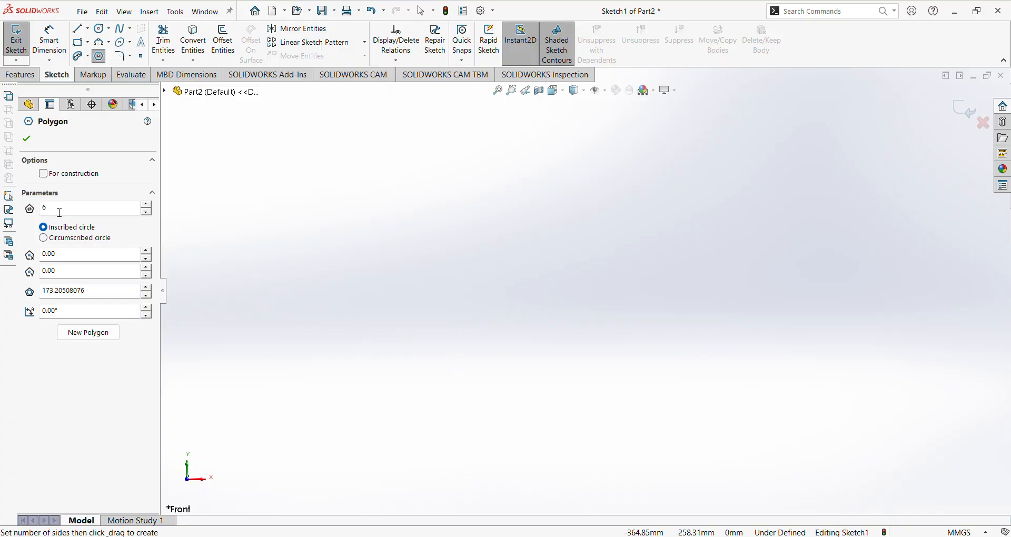
double_click(99, 210)
drag(504, 194, 509, 333)
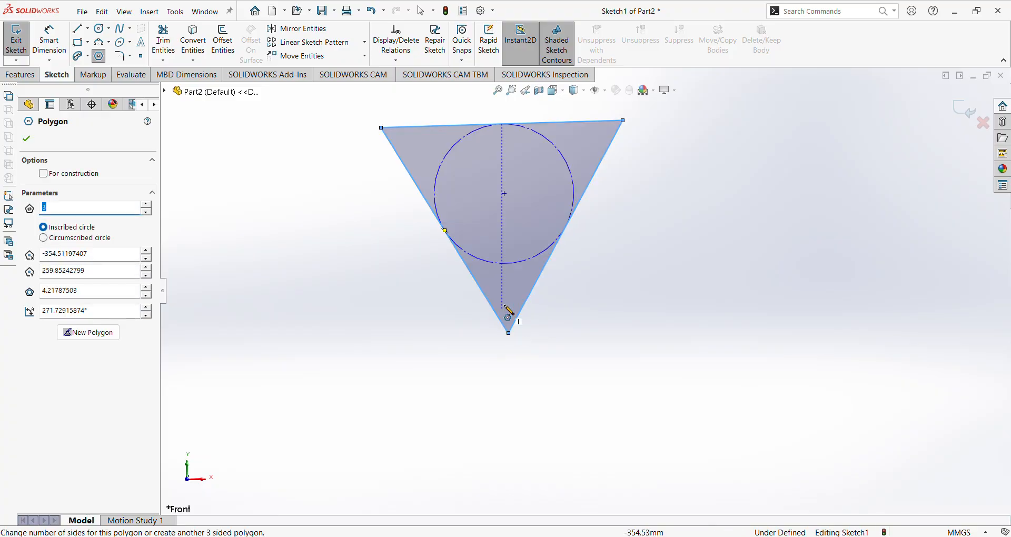
scroll(563, 142, up, 2)
scroll(574, 156, down, 3)
scroll(548, 221, up, 2)
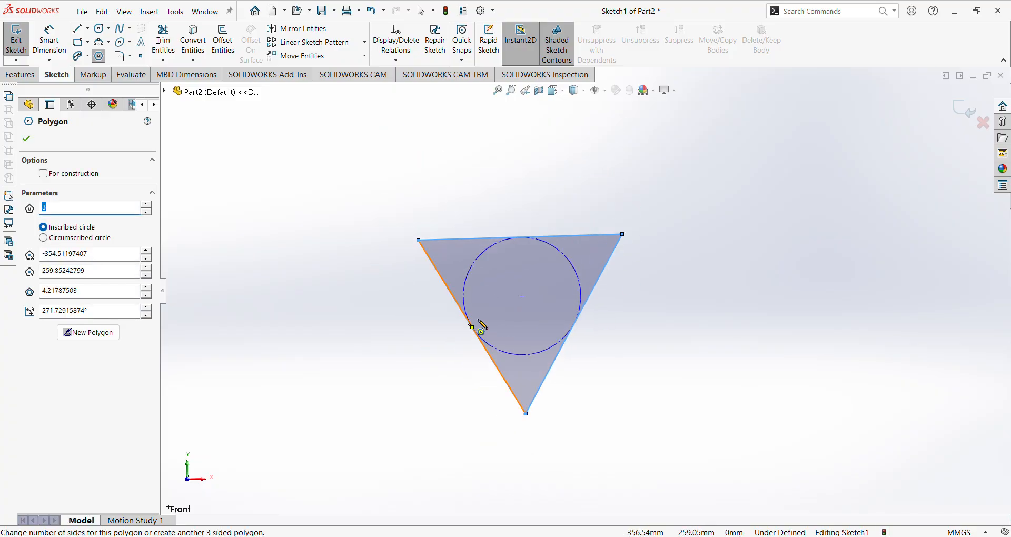
scroll(484, 306, up, 4)
scroll(448, 295, down, 5)
drag(383, 305, 499, 304)
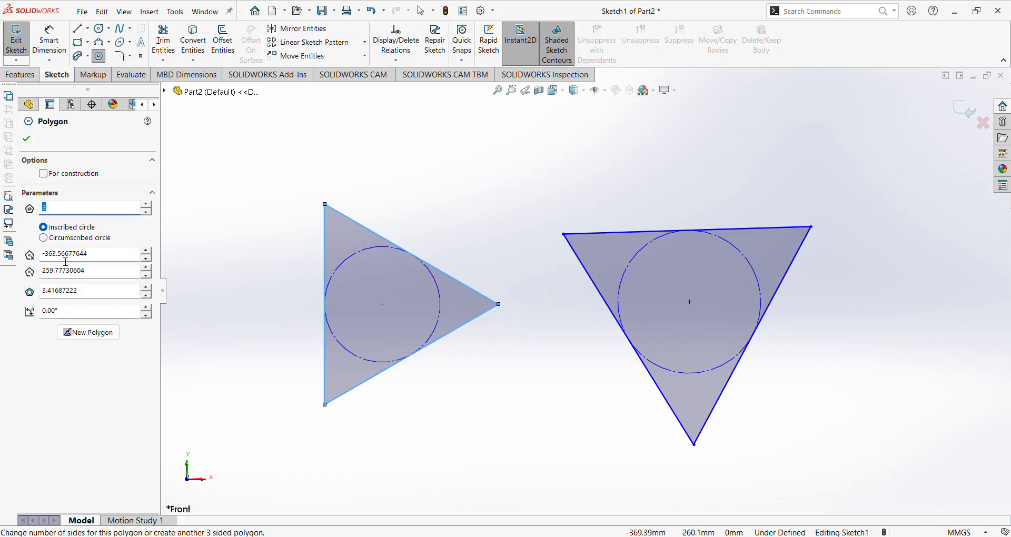
Select the polygon's centre X, centre Y, circle diameter and rotation angle values.
drag(104, 261, 21, 259)
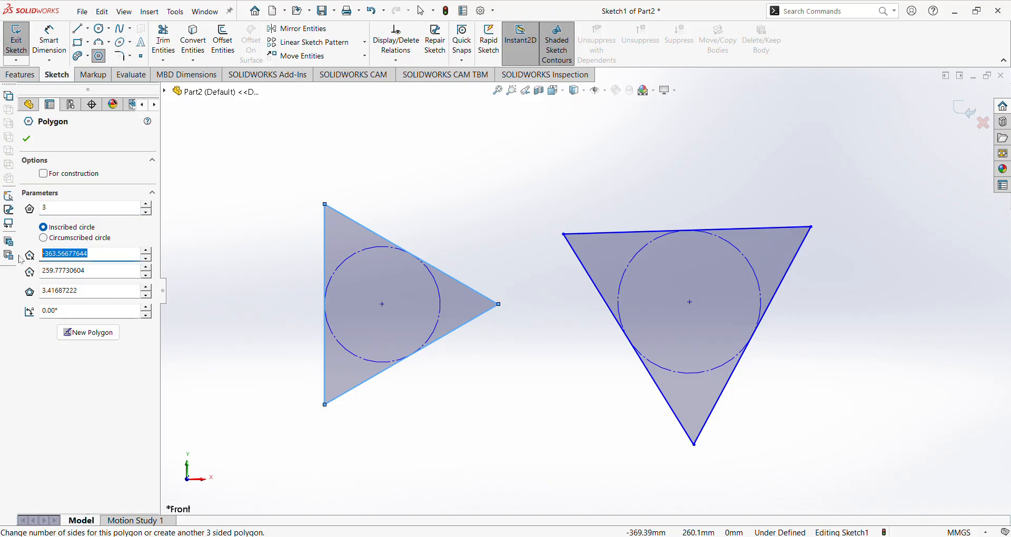
drag(115, 275, 41, 276)
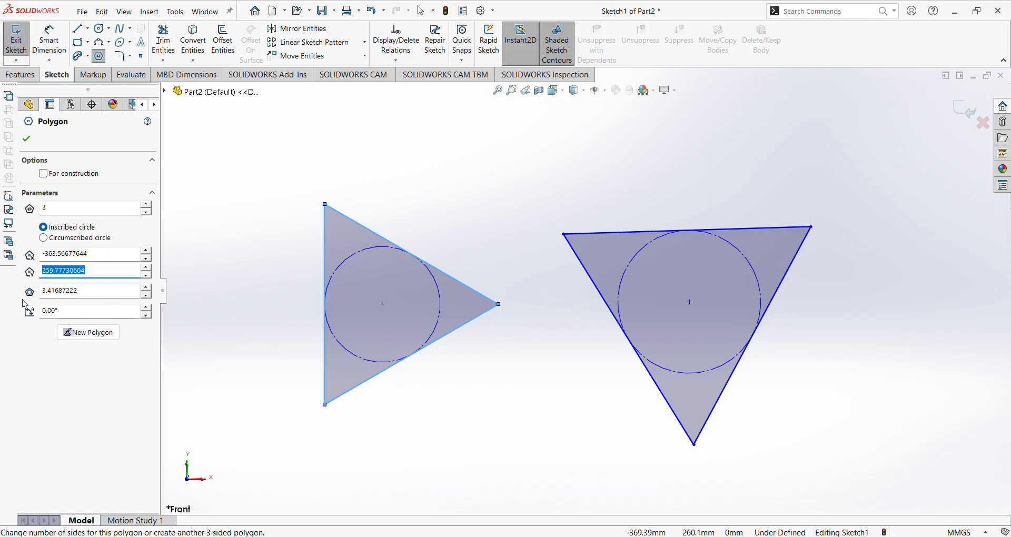
drag(117, 293, 38, 293)
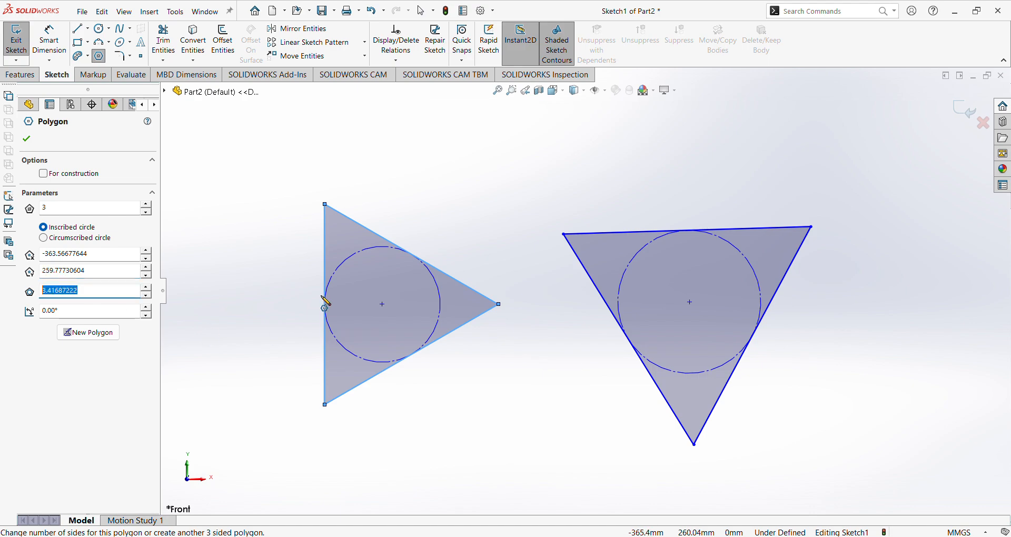
drag(90, 315, 27, 318)
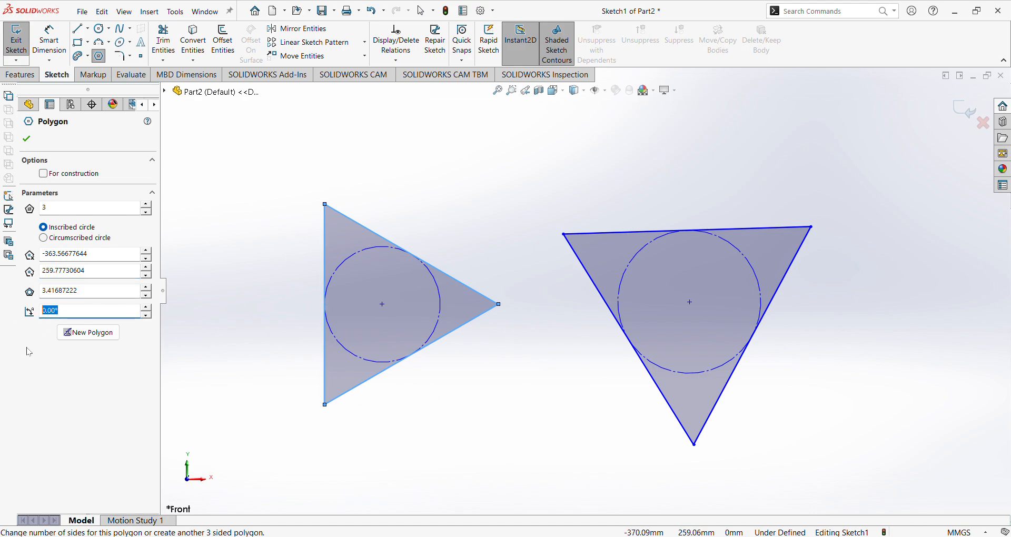
Change the triangle's sides from 3 to 5 and close the Polygon command.
click(49, 208)
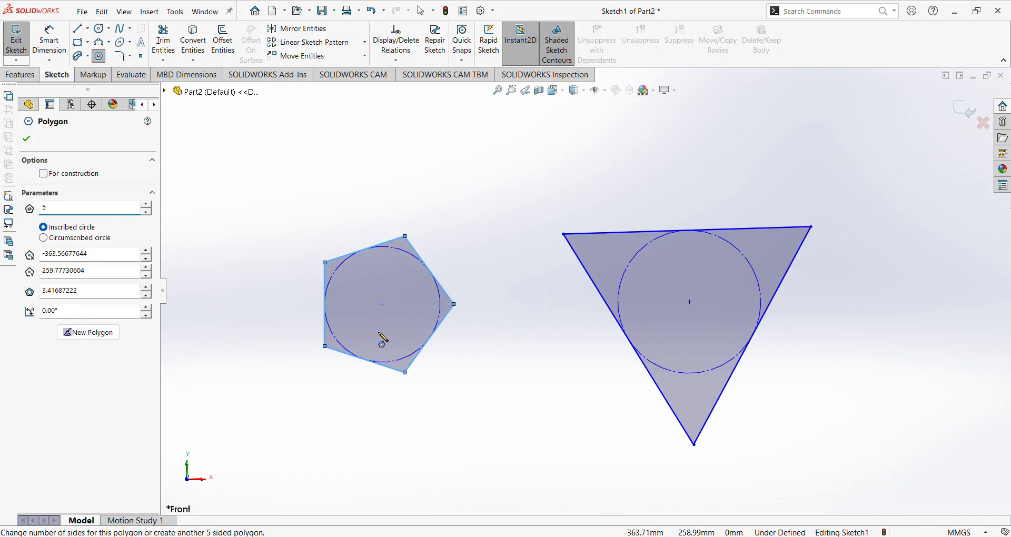
scroll(380, 333, up, 3)
scroll(495, 205, down, 2)
scroll(495, 229, down, 2)
scroll(406, 252, down, 2)
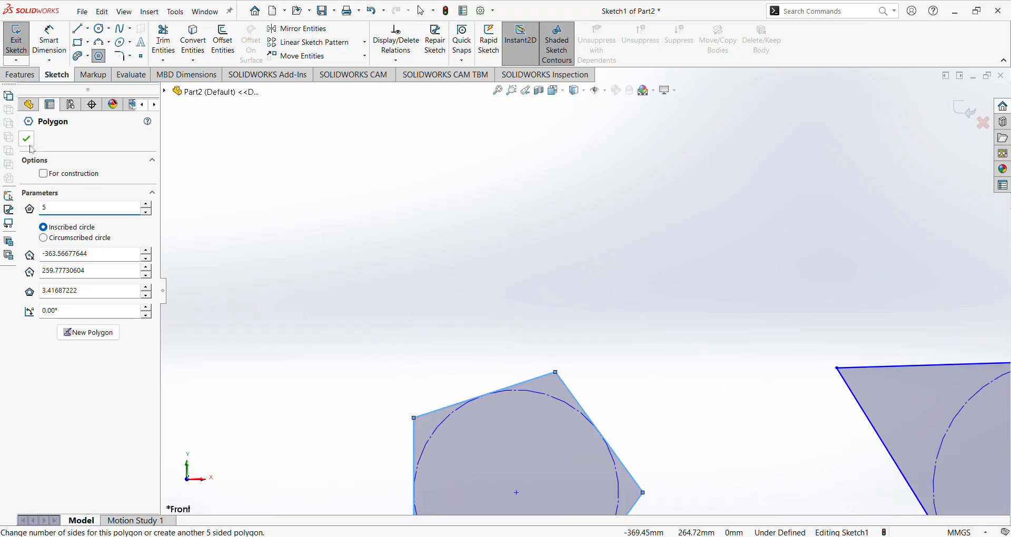
click(26, 138)
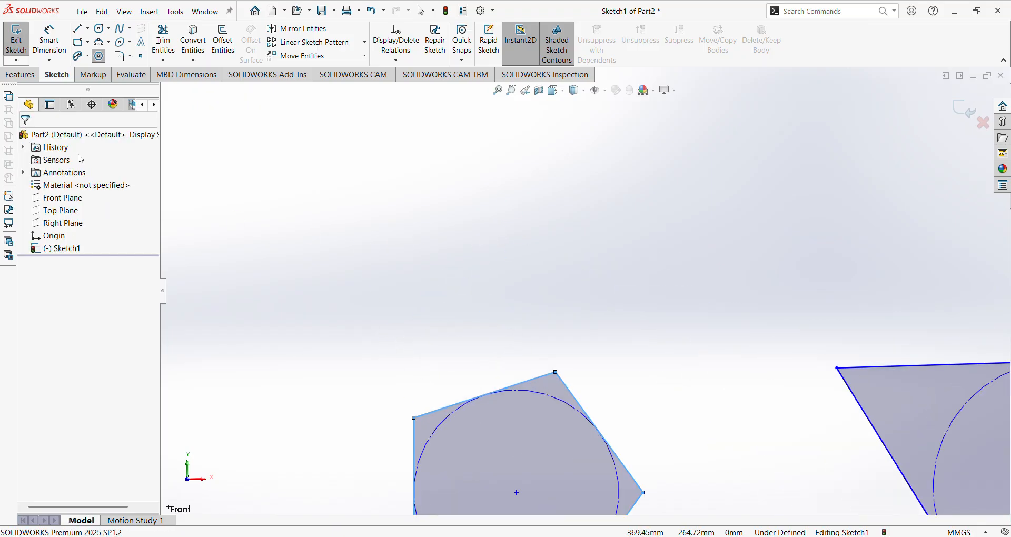
Set Polygon to 6 sides and draw two hexagons side by side above the pentagon.
click(99, 55)
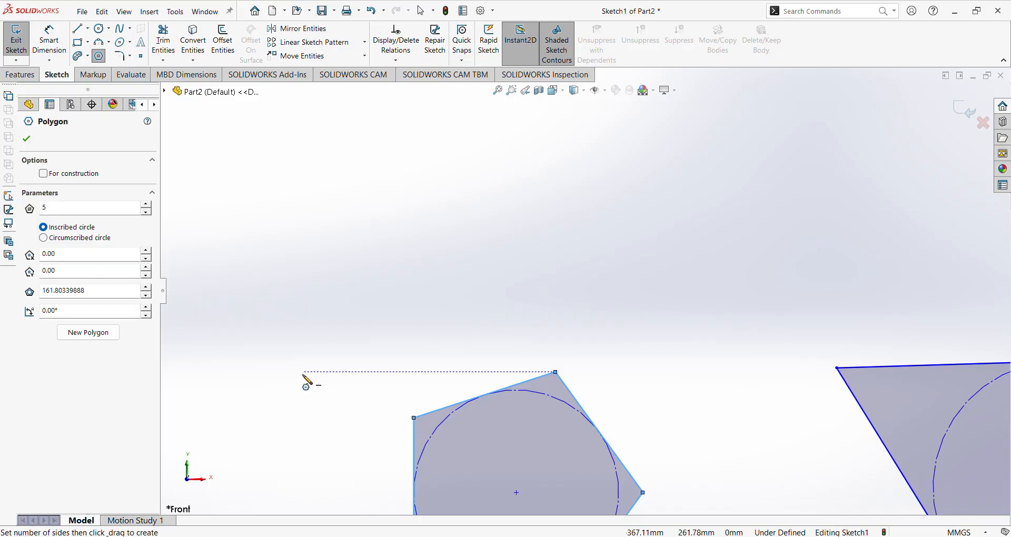
key(Escape)
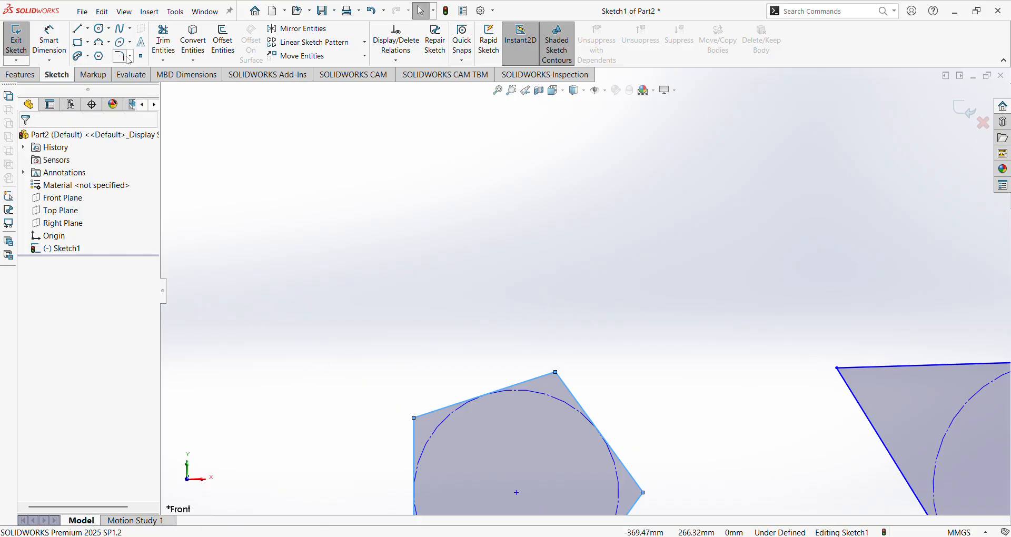
click(107, 57)
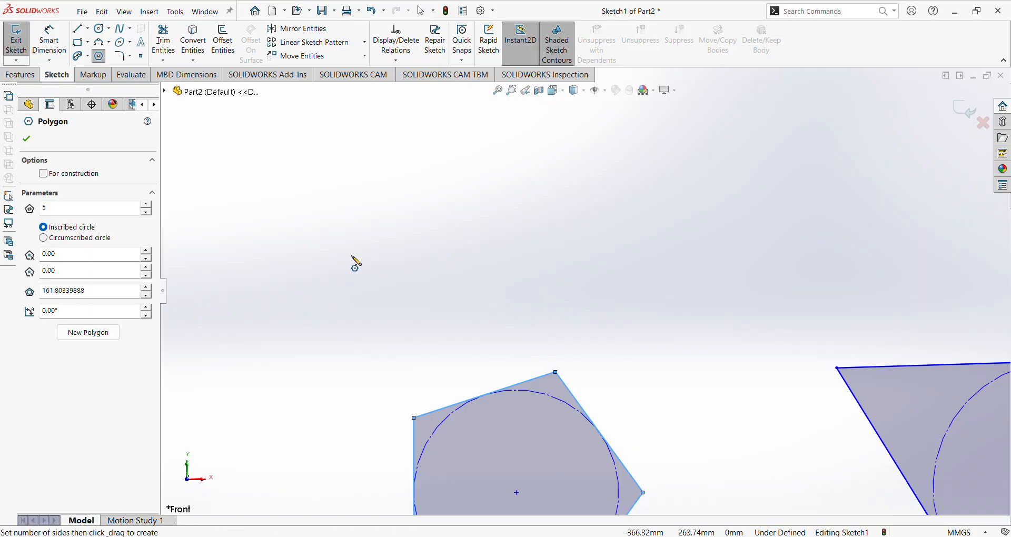
click(112, 212)
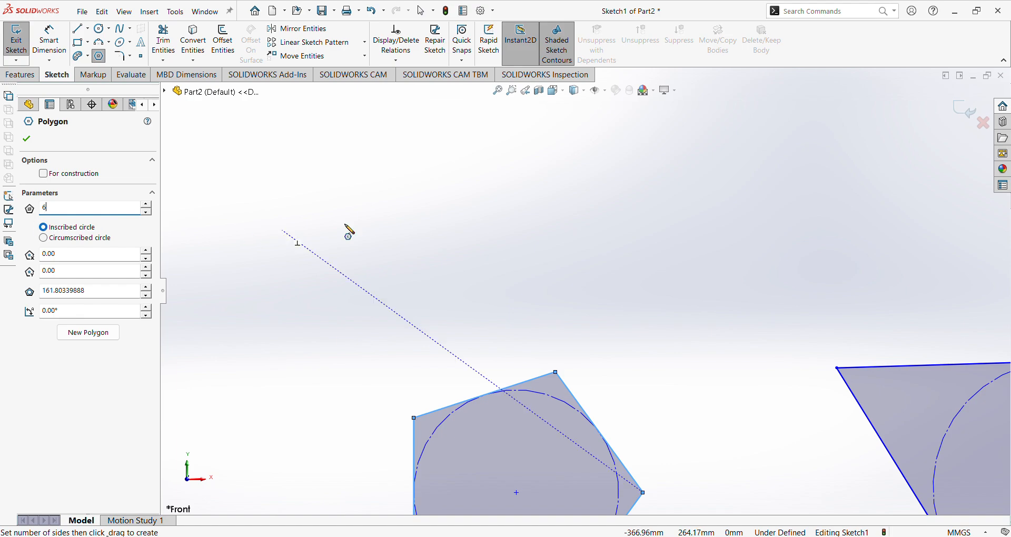
click(423, 201)
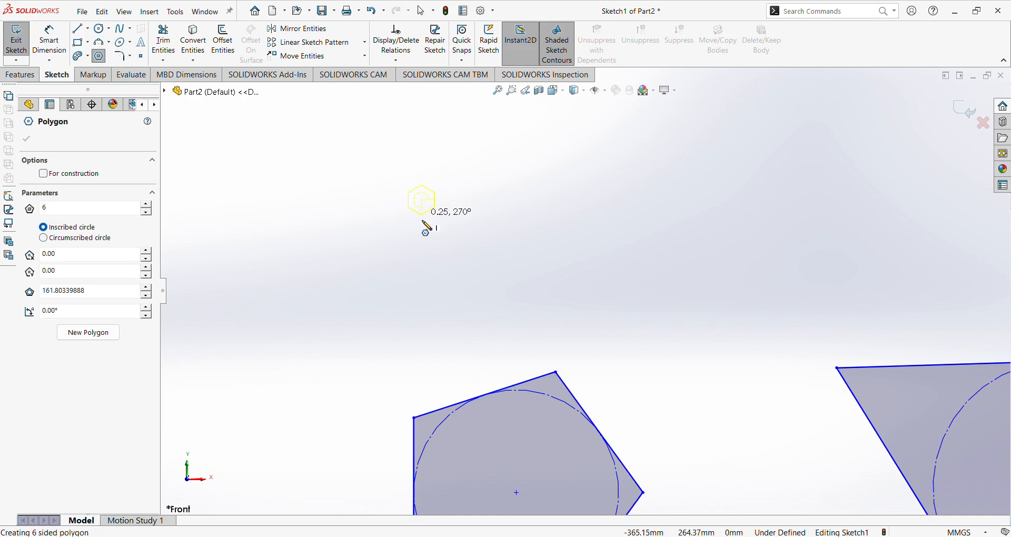
click(421, 287)
scroll(422, 98, down, 3)
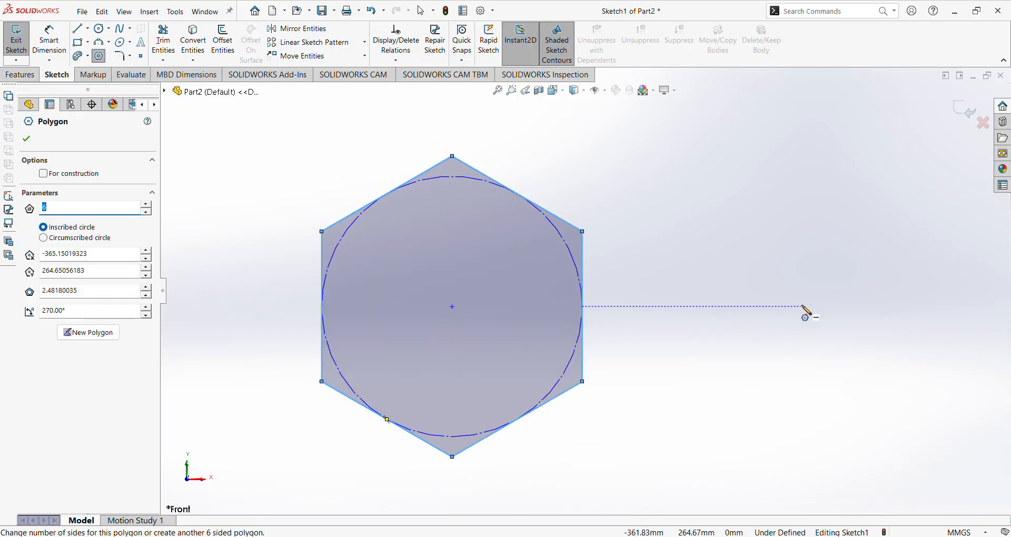
click(786, 302)
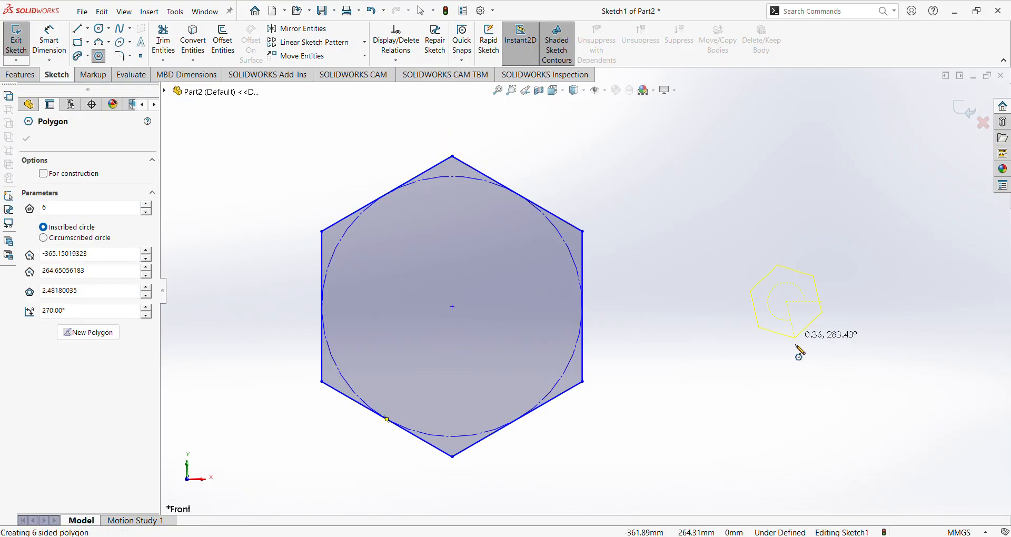
click(800, 447)
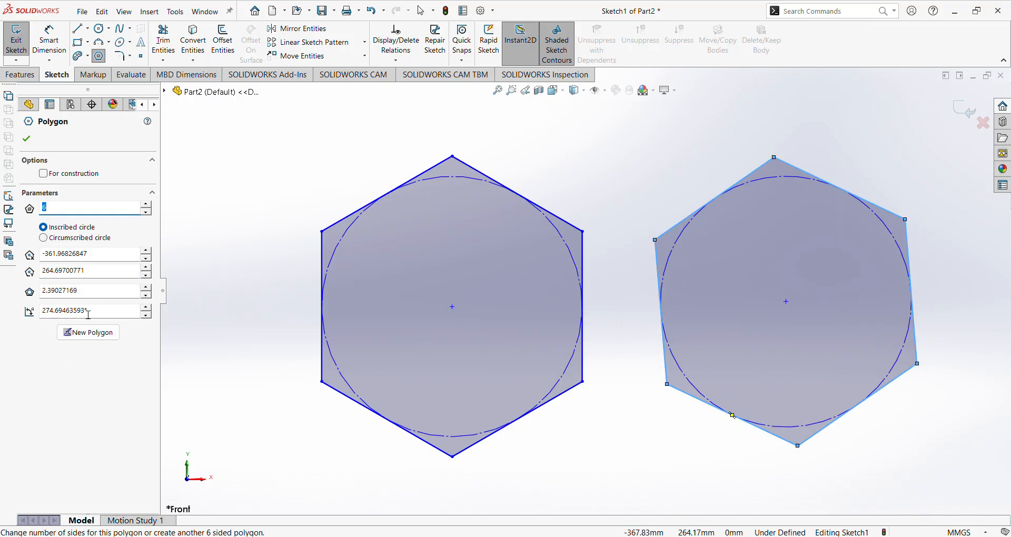
Select the second hexagon's rotation angle, circle diameter, and centre Y and X values.
drag(107, 313, 22, 313)
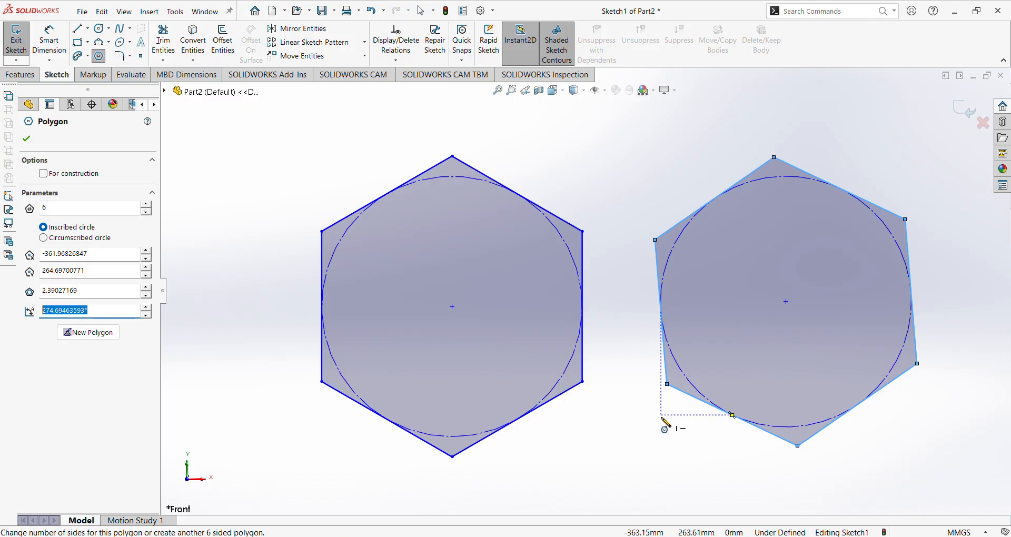
drag(90, 292, 12, 298)
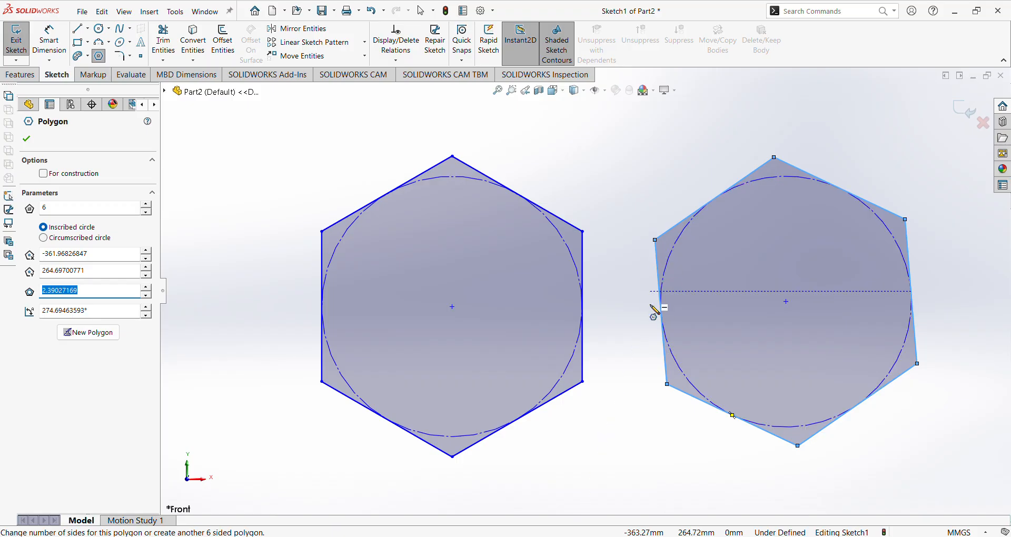
drag(103, 275, 17, 275)
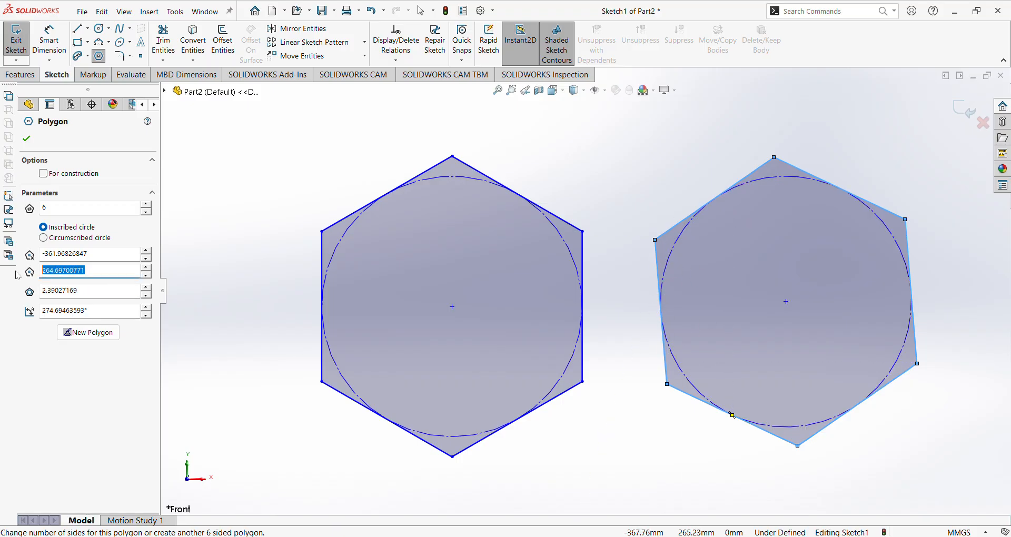
drag(113, 257, 30, 263)
scroll(754, 337, up, 3)
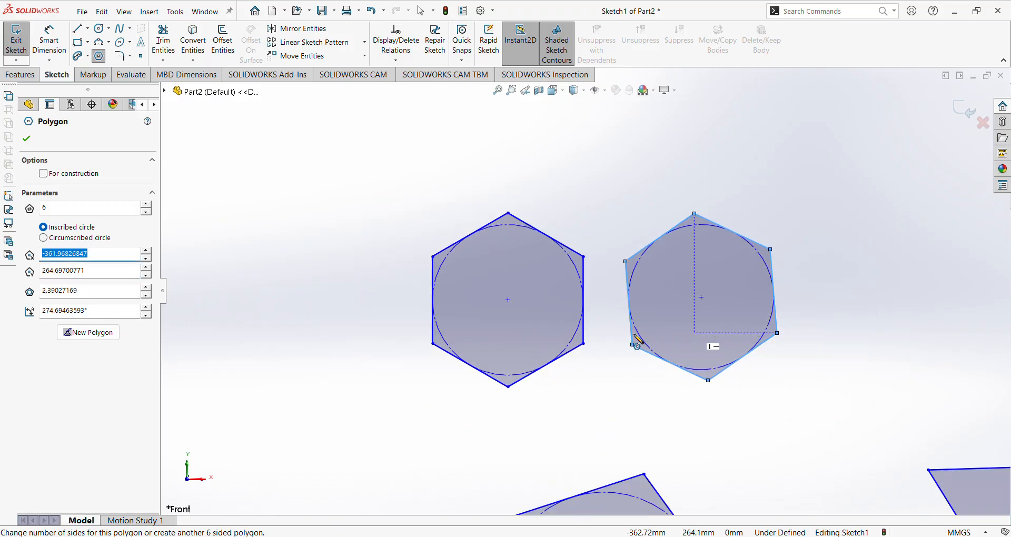
scroll(525, 238, up, 2)
scroll(525, 238, down, 3)
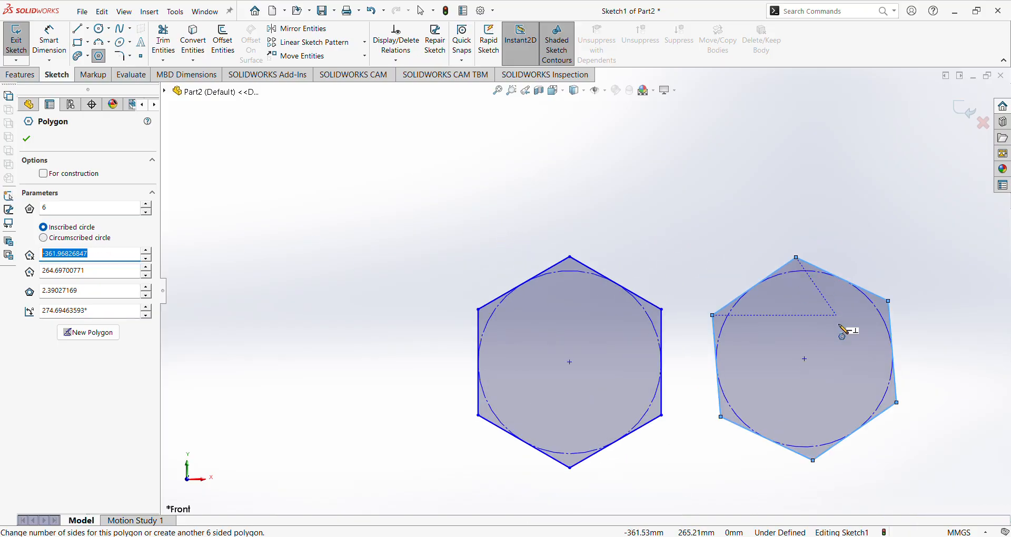
scroll(849, 331, down, 3)
scroll(764, 387, up, 2)
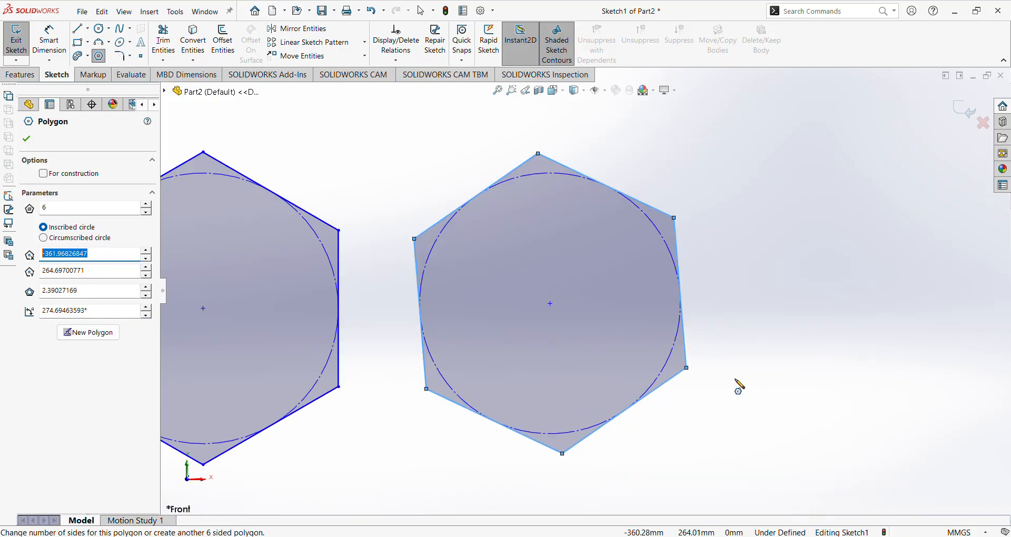
Compare Circumscribed and Inscribed circle, keep Inscribed, and close the Polygon command.
click(43, 237)
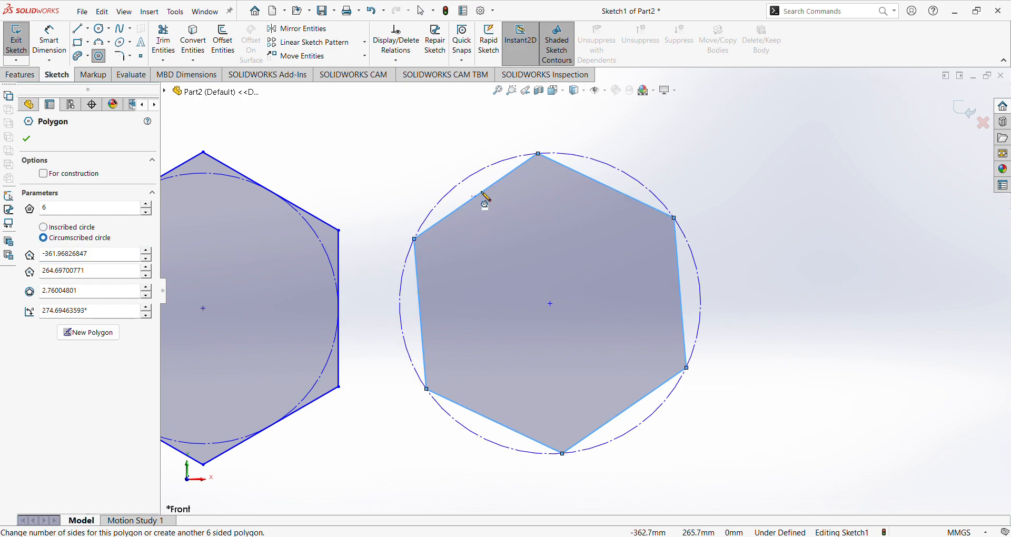
click(45, 227)
click(44, 238)
click(49, 230)
click(45, 239)
click(62, 225)
click(27, 139)
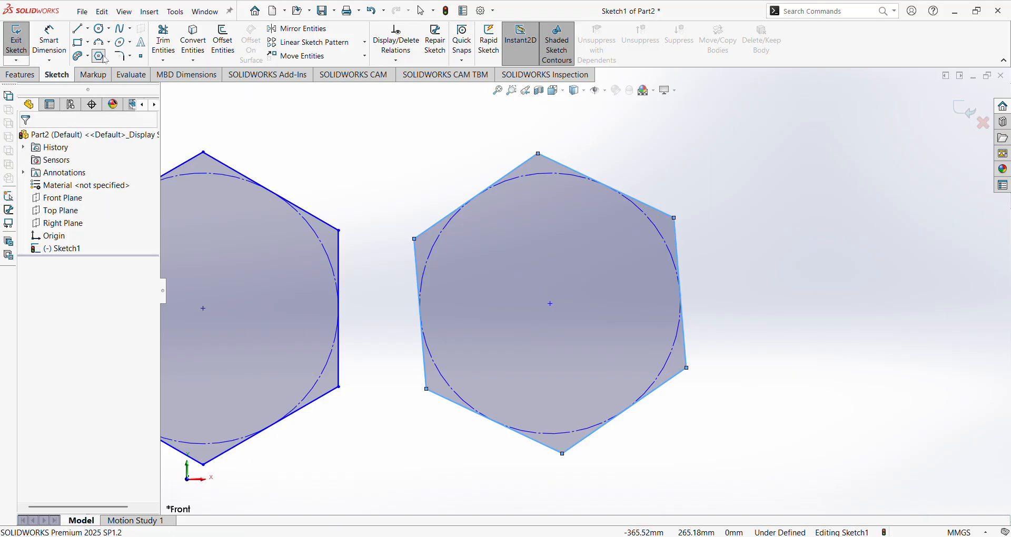
Zoom to fit on the right hexagon and start a new polygon with sides set to 40.
key(f)
scroll(738, 273, down, 5)
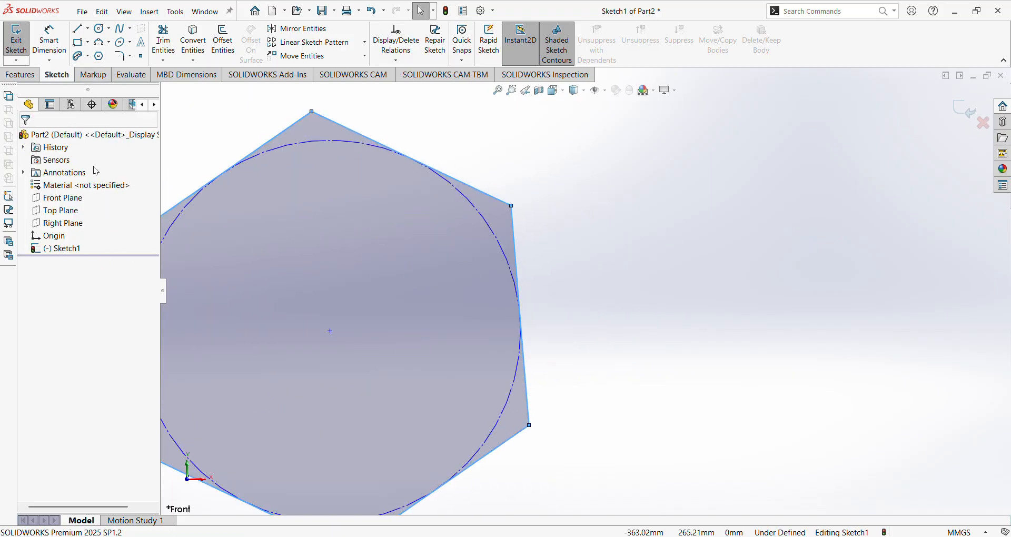
click(99, 56)
double_click(74, 208)
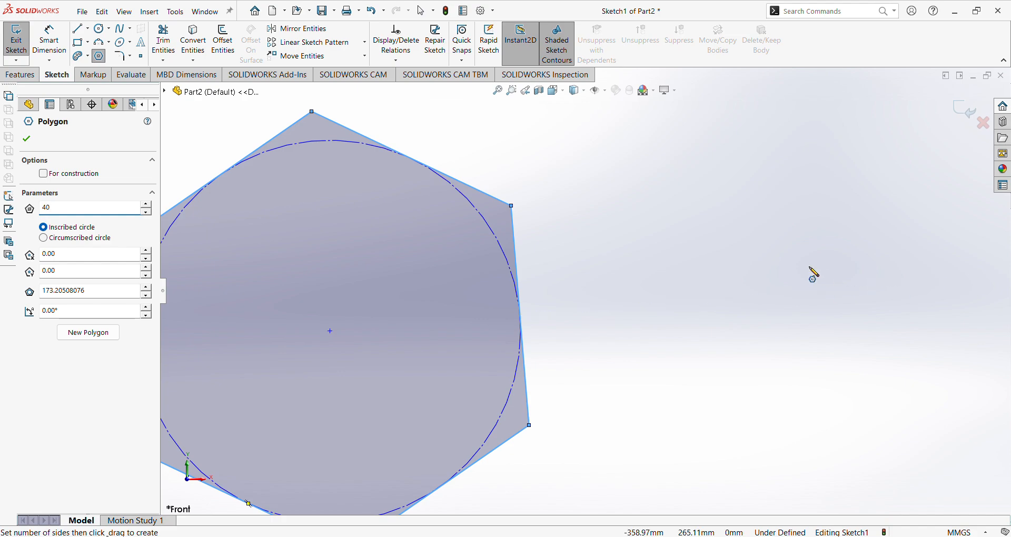
Drag out a 40-sided polygon to the right of the hexagon and fix its size.
click(842, 299)
drag(842, 299, 864, 390)
scroll(864, 405, down, 4)
scroll(863, 398, up, 5)
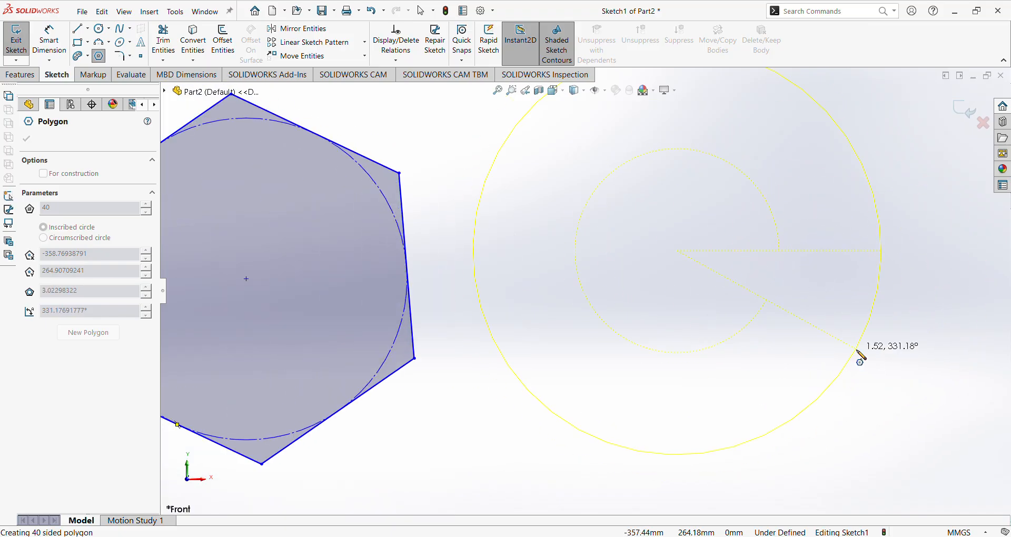
mouse_move(711, 320)
mouse_down()
mouse_move(701, 372)
mouse_move(682, 393)
mouse_up()
scroll(654, 184, down, 5)
scroll(661, 280, up, 4)
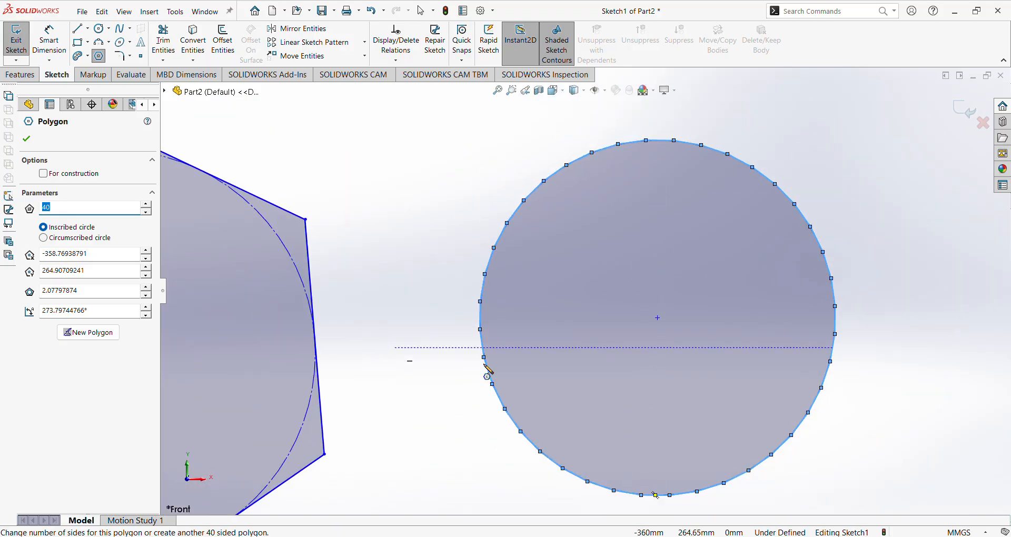
scroll(532, 389, down, 5)
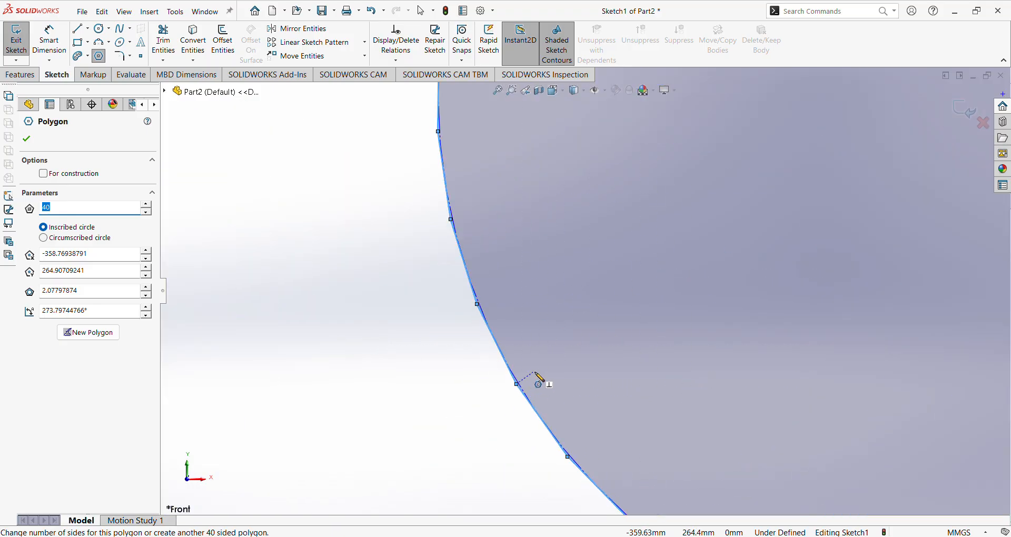
scroll(463, 214, down, 2)
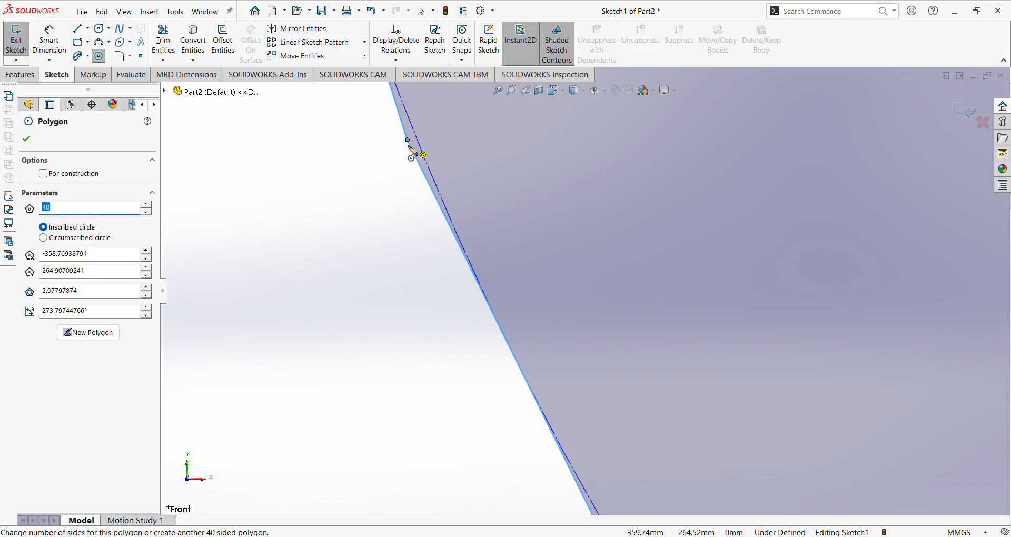
scroll(552, 488, up, 2)
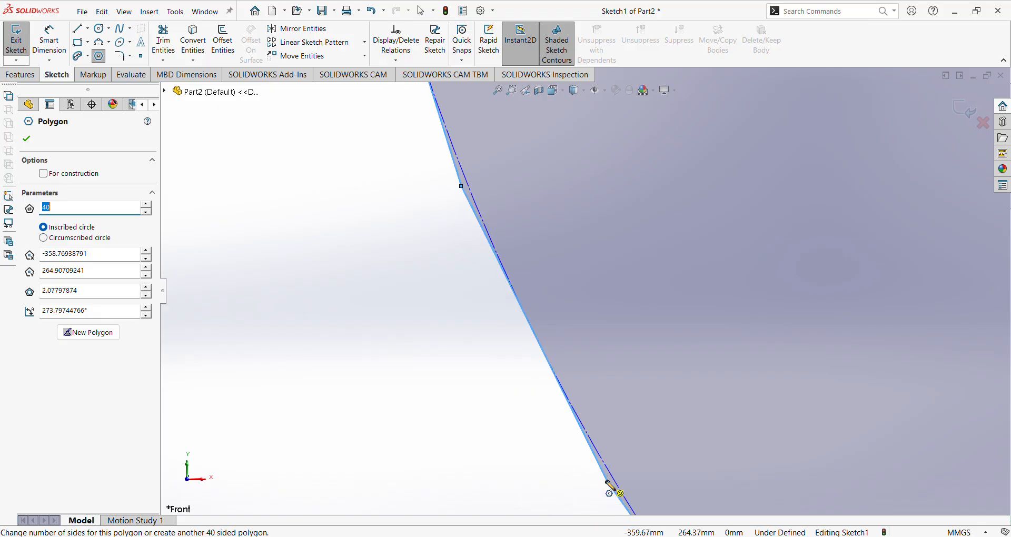
scroll(551, 203, up, 2)
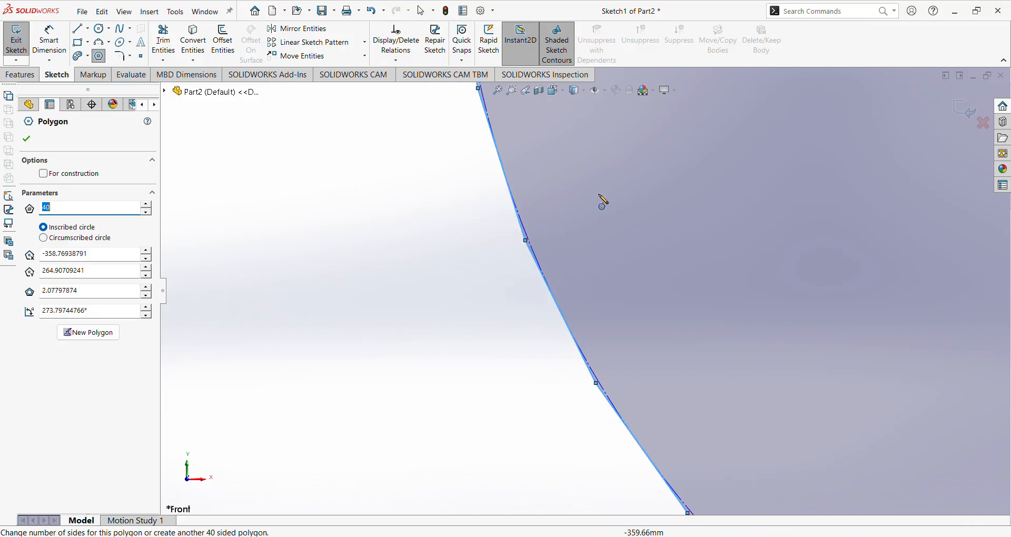
scroll(715, 239, up, 5)
scroll(796, 221, down, 2)
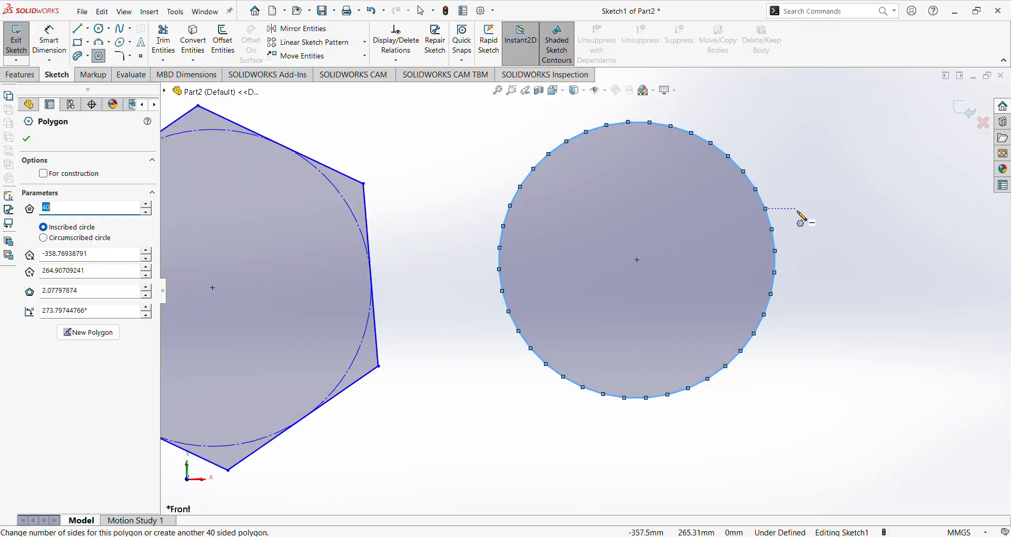
scroll(800, 216, down, 1)
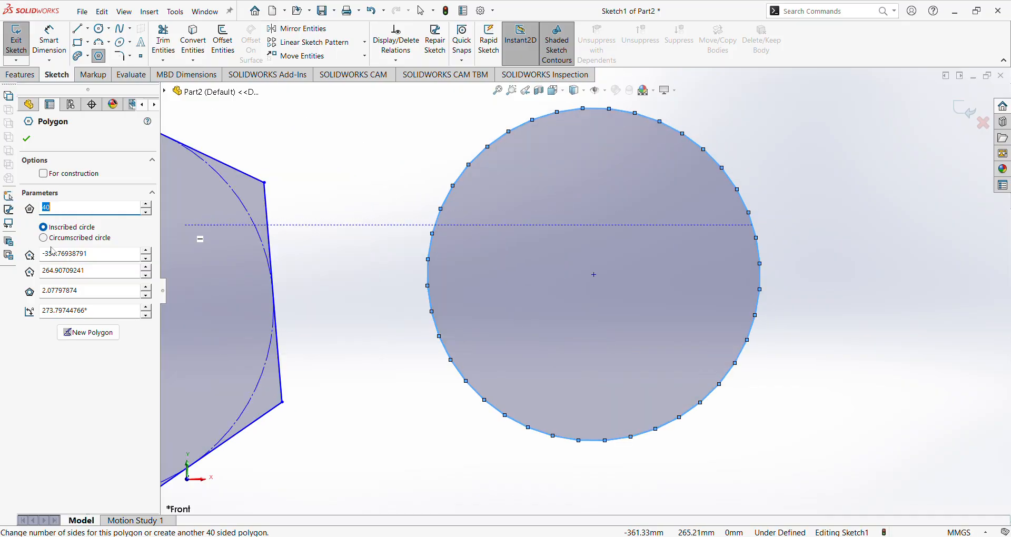
Compare Circumscribed and Inscribed circle for the 40-gon, settling on Inscribed.
click(58, 239)
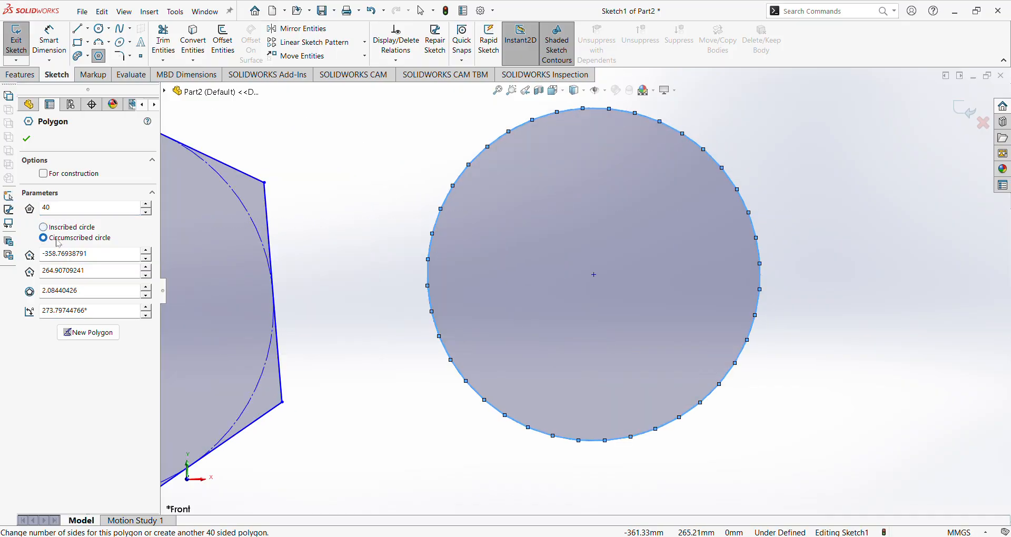
click(61, 230)
click(44, 238)
scroll(474, 357, down, 3)
scroll(474, 357, down, 5)
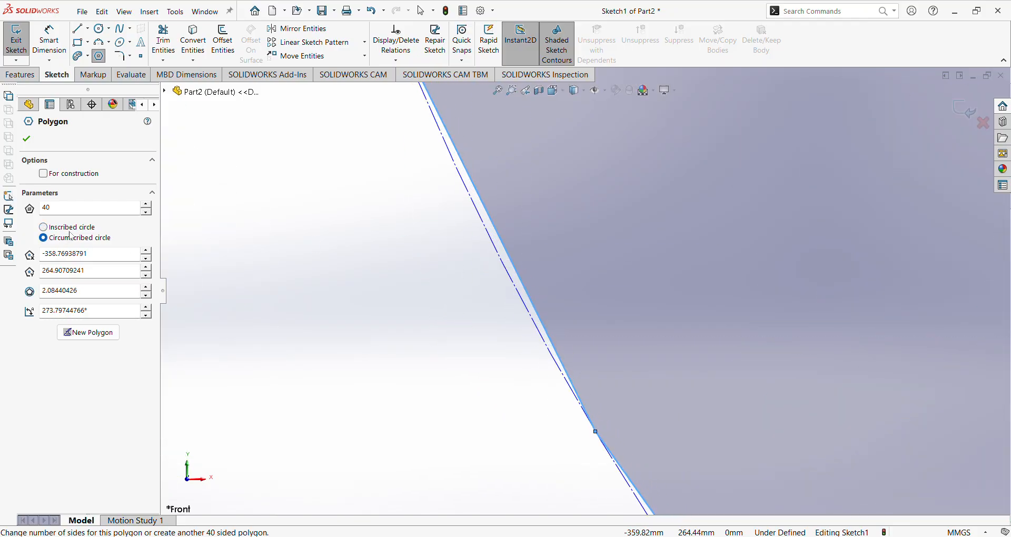
click(44, 228)
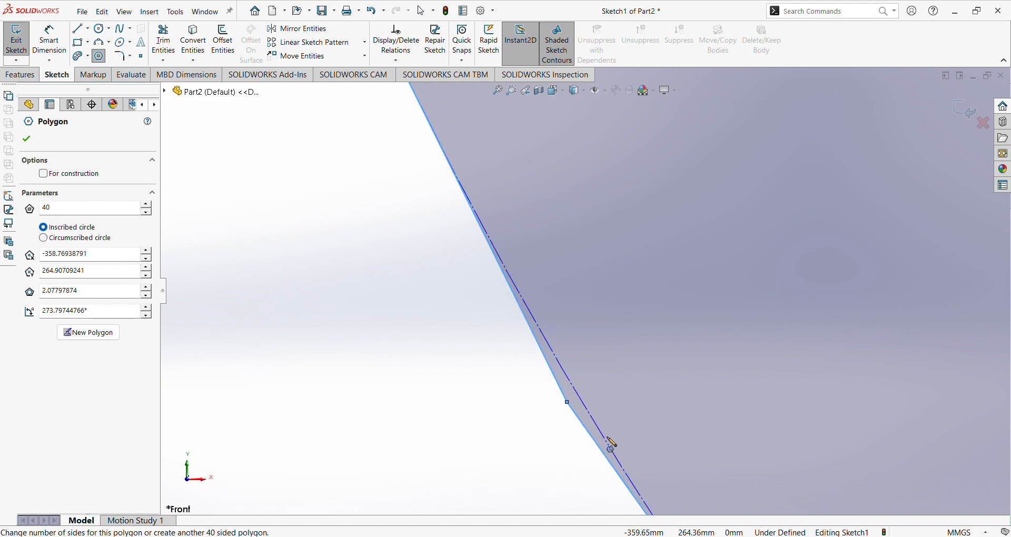
scroll(375, 223, up, 3)
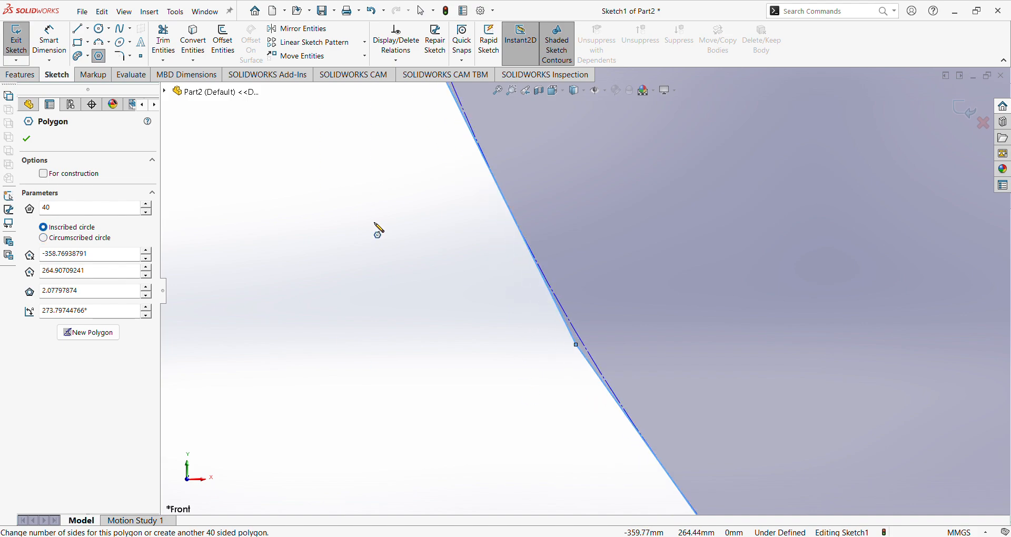
Make the 40-sided polygon construction geometry and close the Polygon command.
click(43, 174)
scroll(688, 328, up, 5)
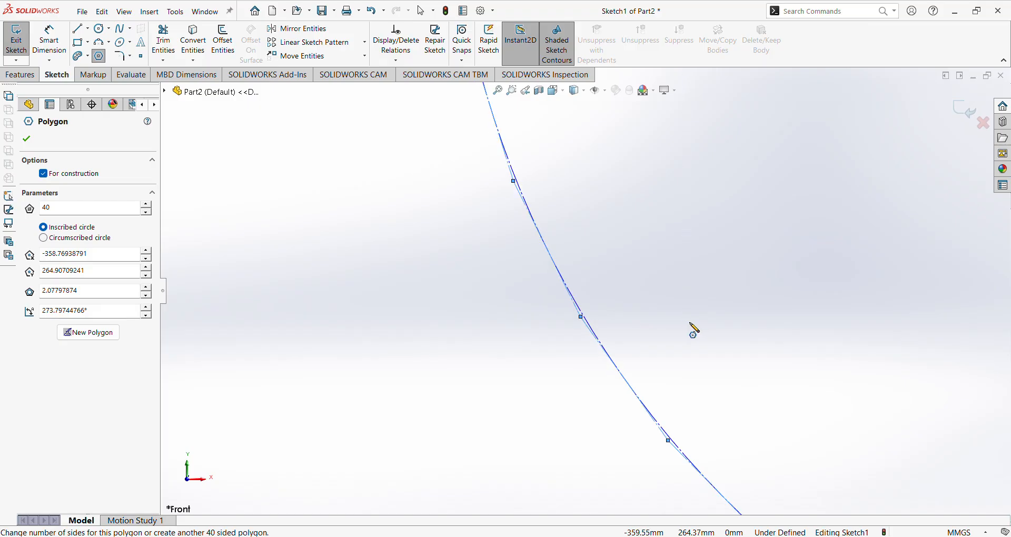
scroll(722, 216, down, 5)
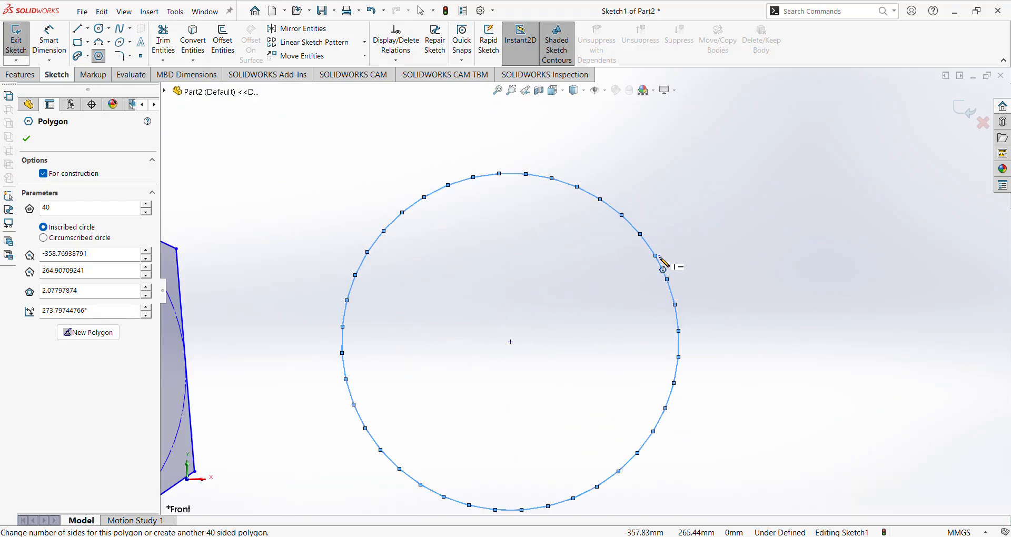
key(Escape)
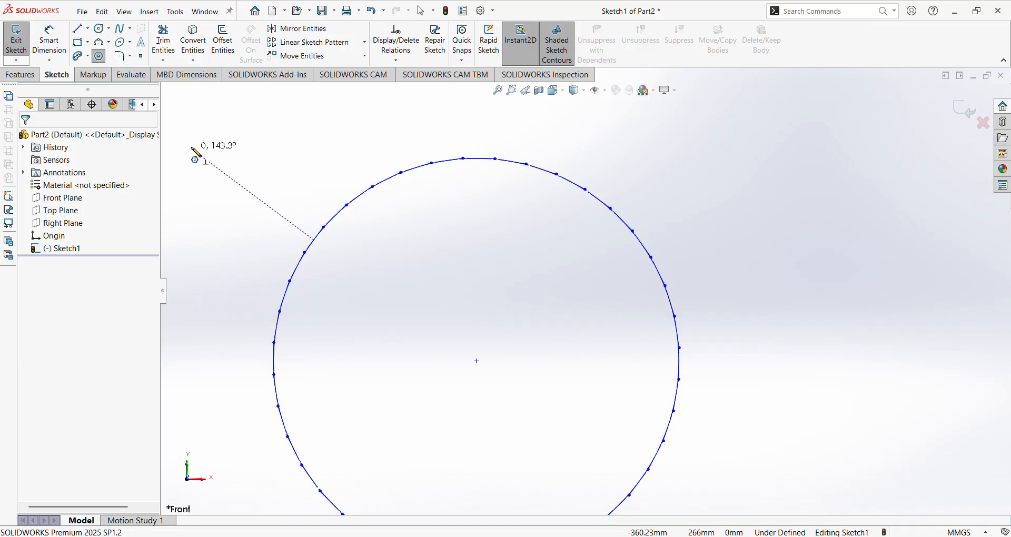
Draw a 20-sided polygon beside the 40-sided one.
click(100, 57)
click(99, 57)
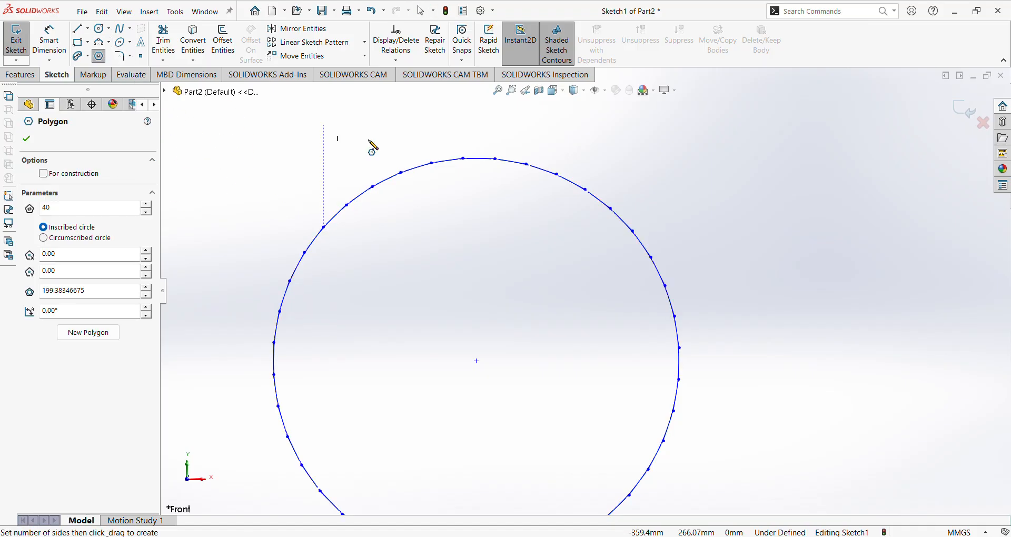
drag(73, 209, 31, 211)
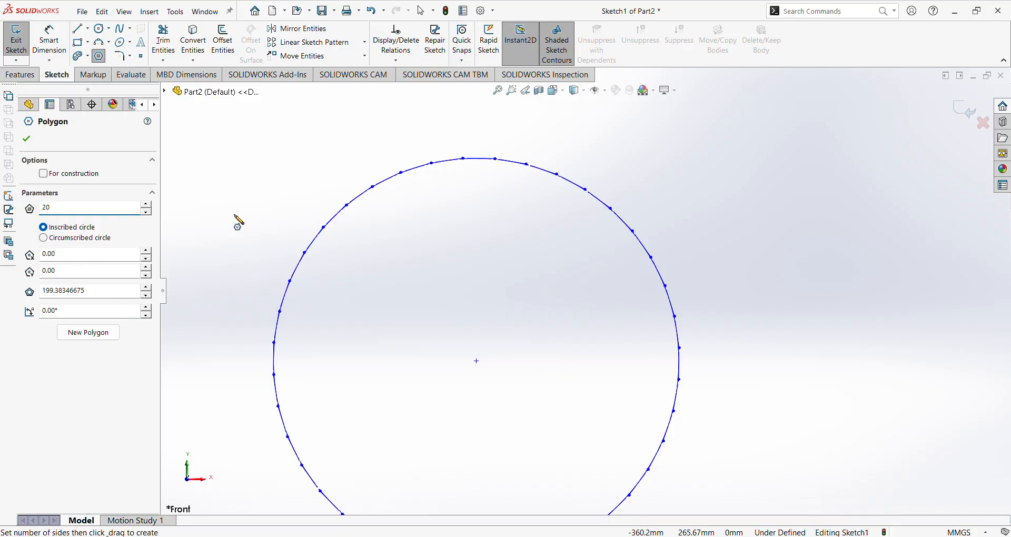
scroll(858, 282, up, 3)
scroll(791, 270, down, 8)
drag(828, 289, 835, 370)
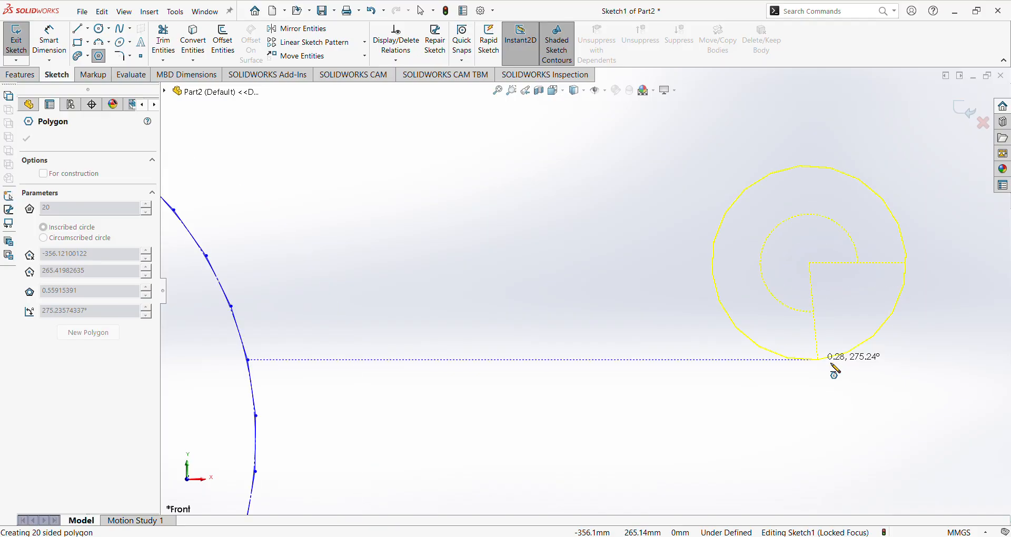
scroll(908, 281, up, 4)
drag(841, 289, 818, 381)
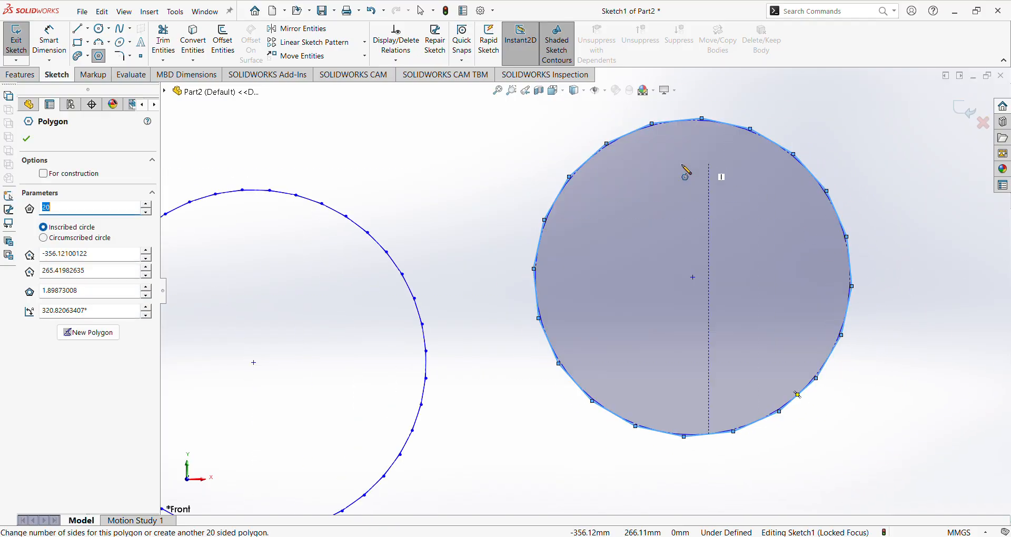
Size the 20-sided polygon by a circumscribed circle of about 1.92 in diameter.
scroll(653, 427, down, 3)
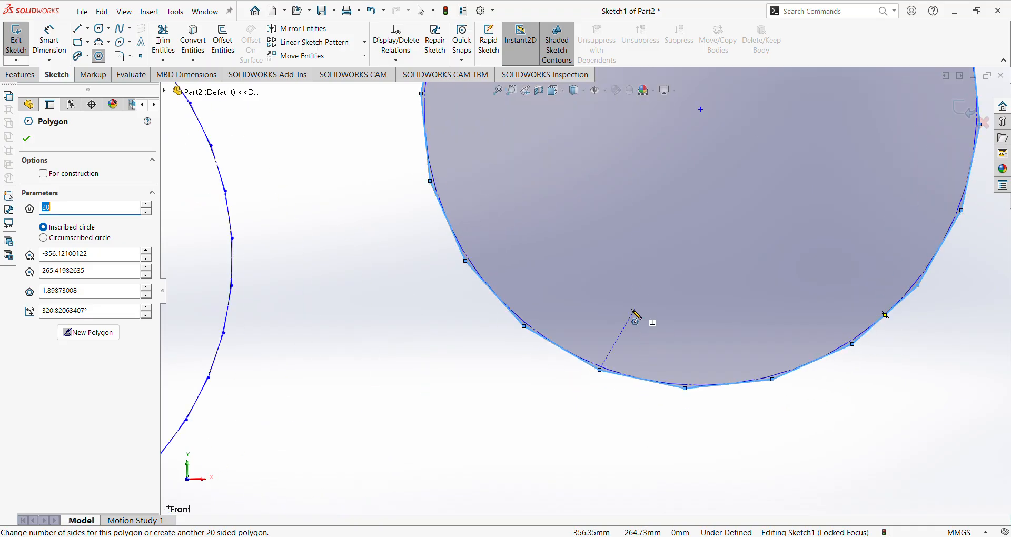
scroll(611, 355, down, 3)
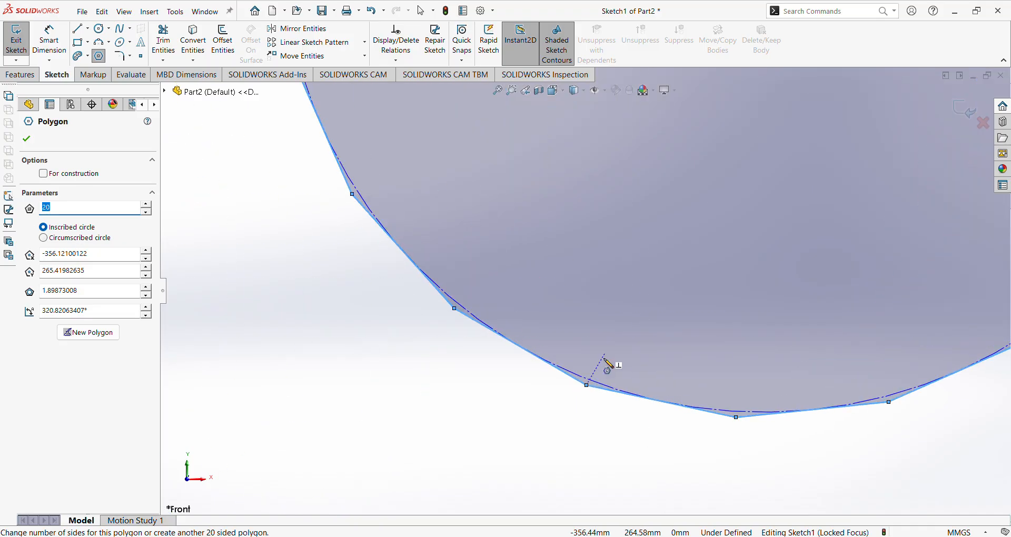
scroll(609, 365, down, 2)
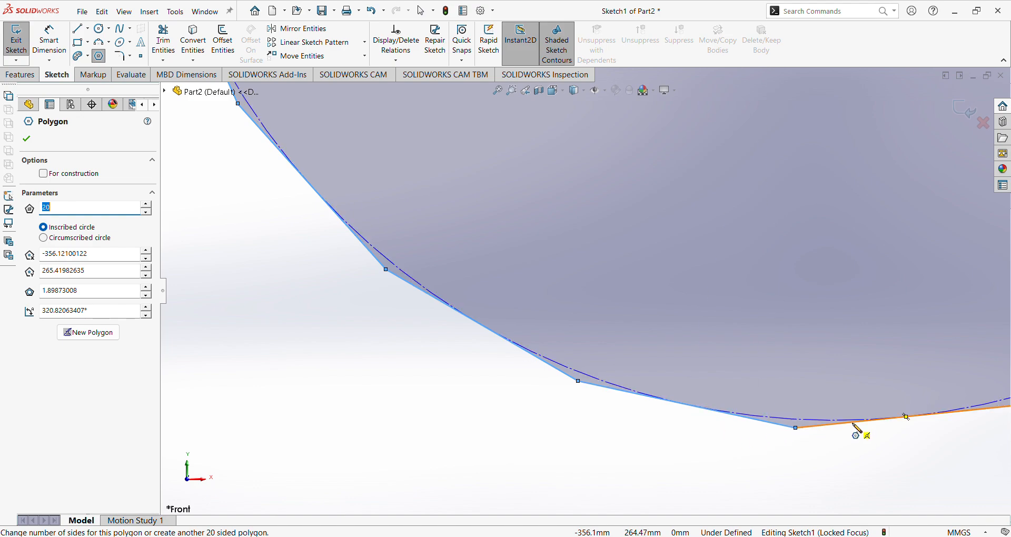
click(43, 238)
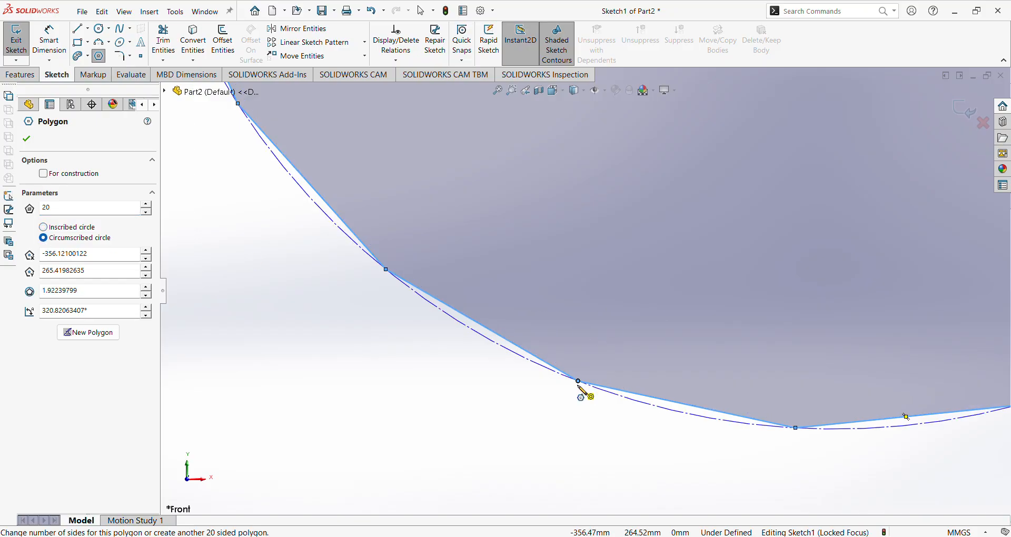
scroll(442, 232, down, 2)
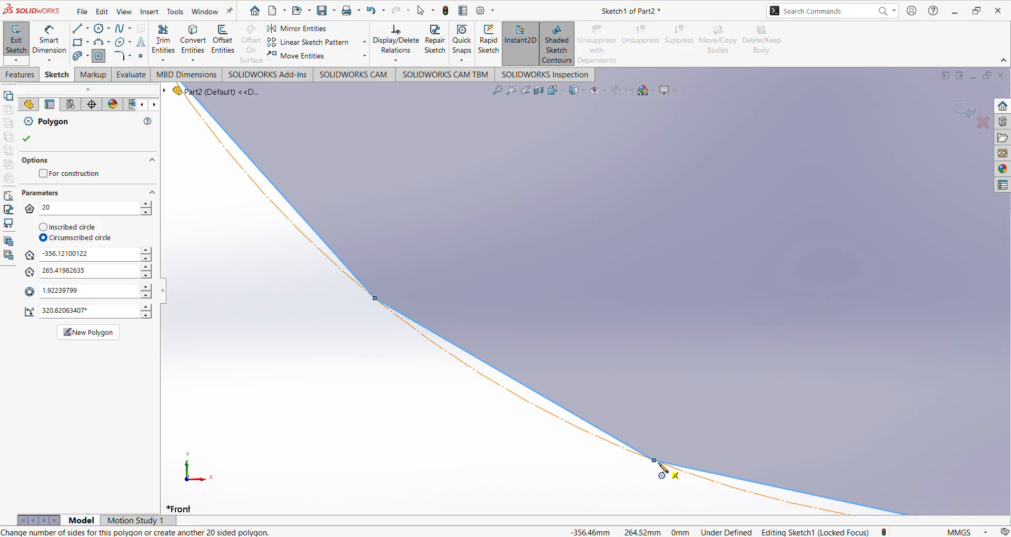
scroll(548, 320, up, 8)
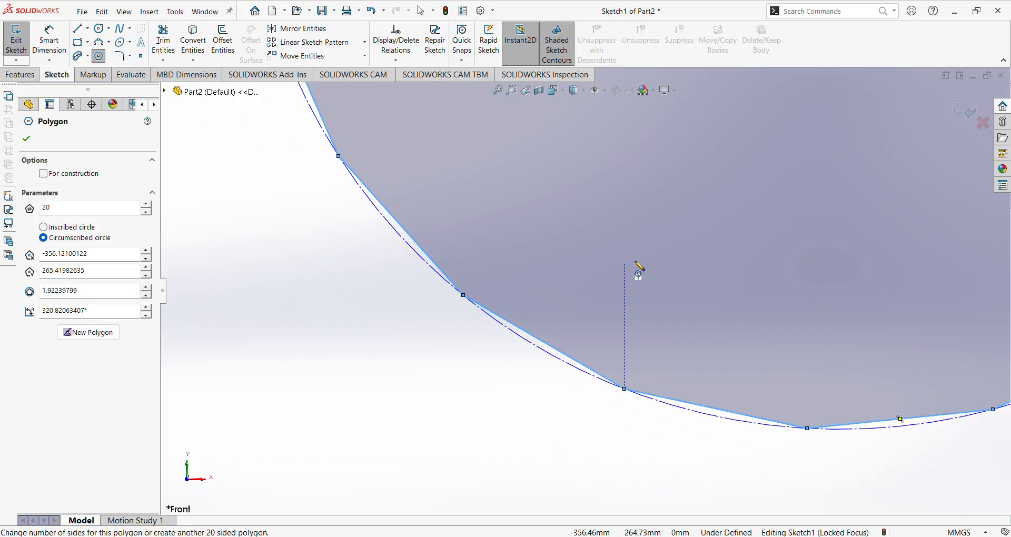
scroll(696, 164, down, 6)
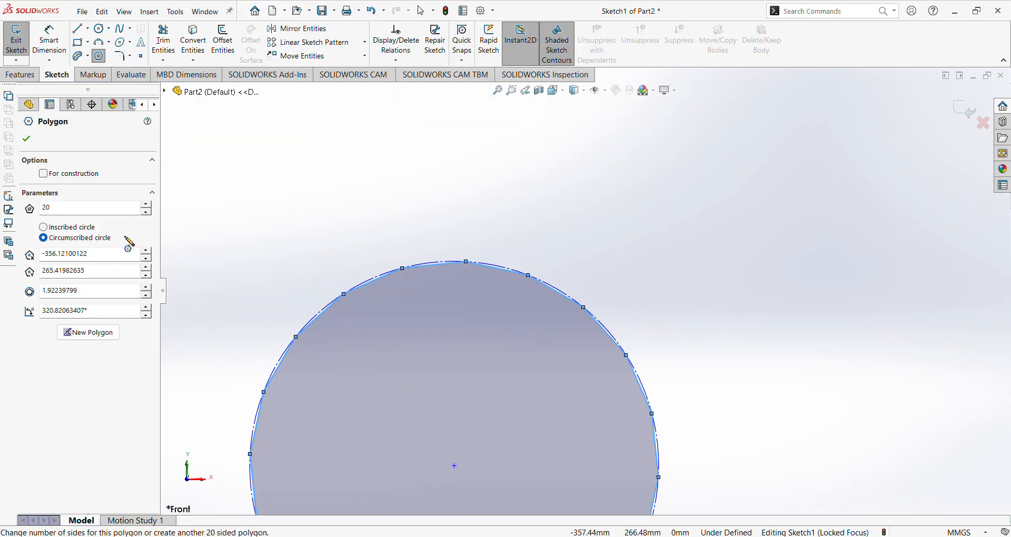
Accept the 20-sided polygon and restart the Polygon tool for another shape.
click(26, 138)
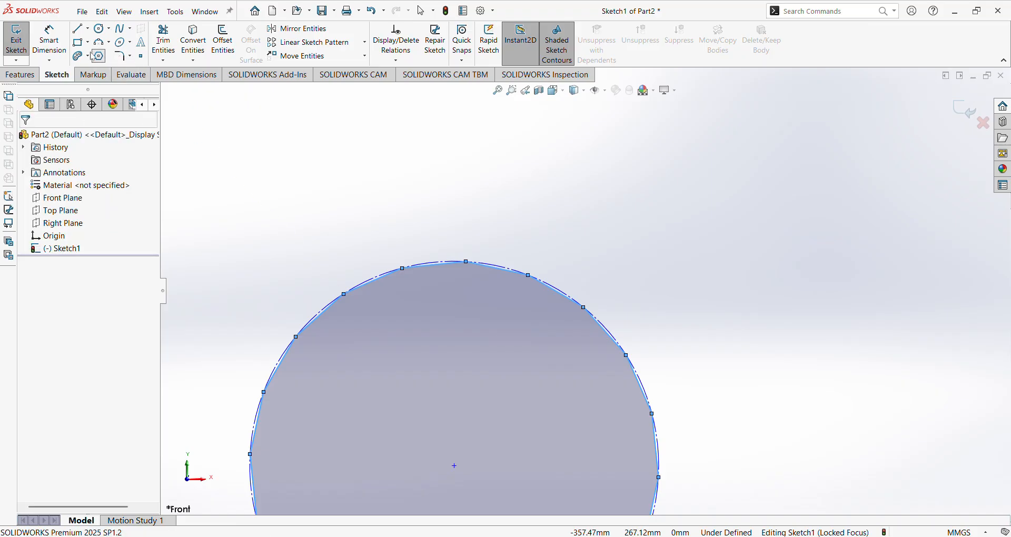
key(Escape)
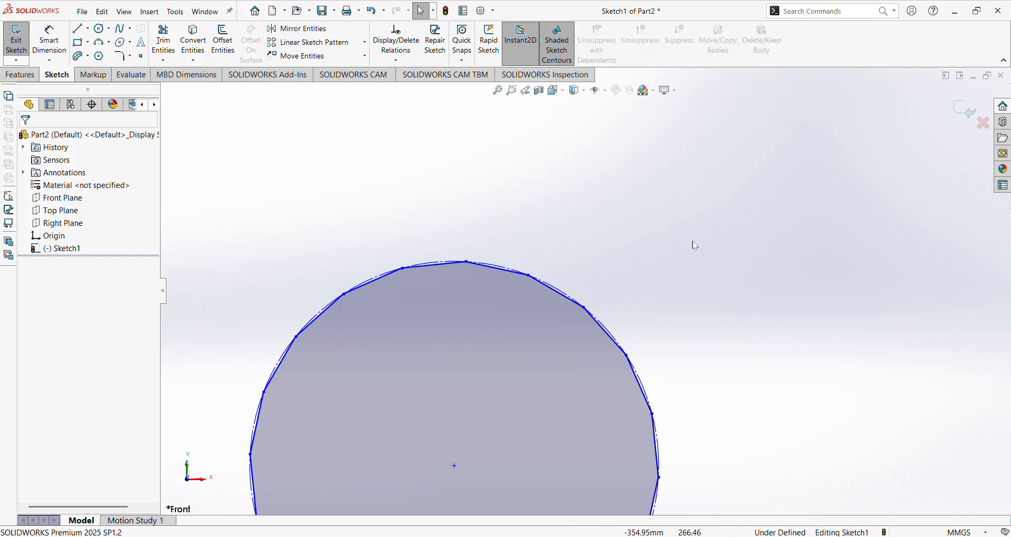
click(99, 55)
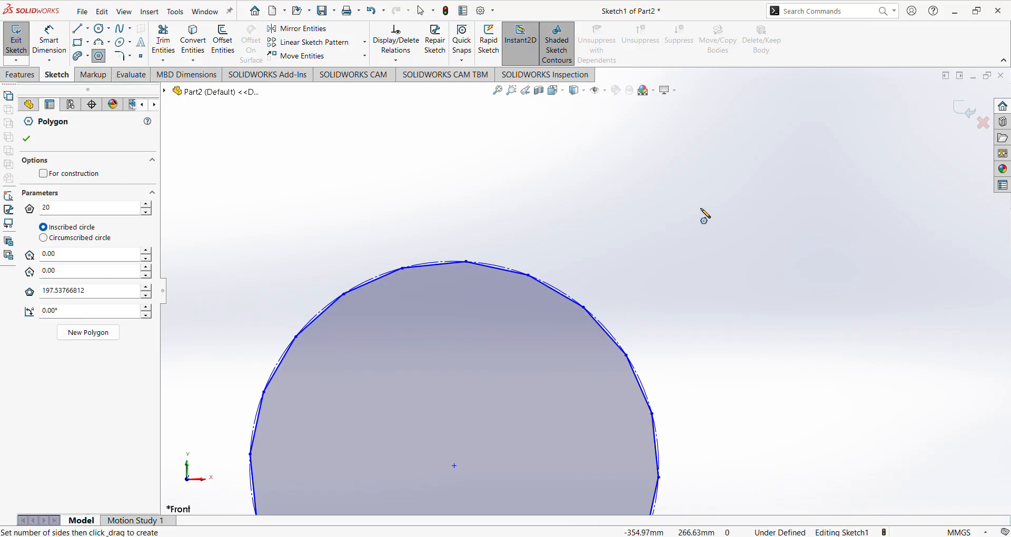
Draw an eight-sided polygon around an inscribed construction circle, then exit the Polygon tool.
scroll(790, 292, down, 3)
drag(582, 284, 581, 424)
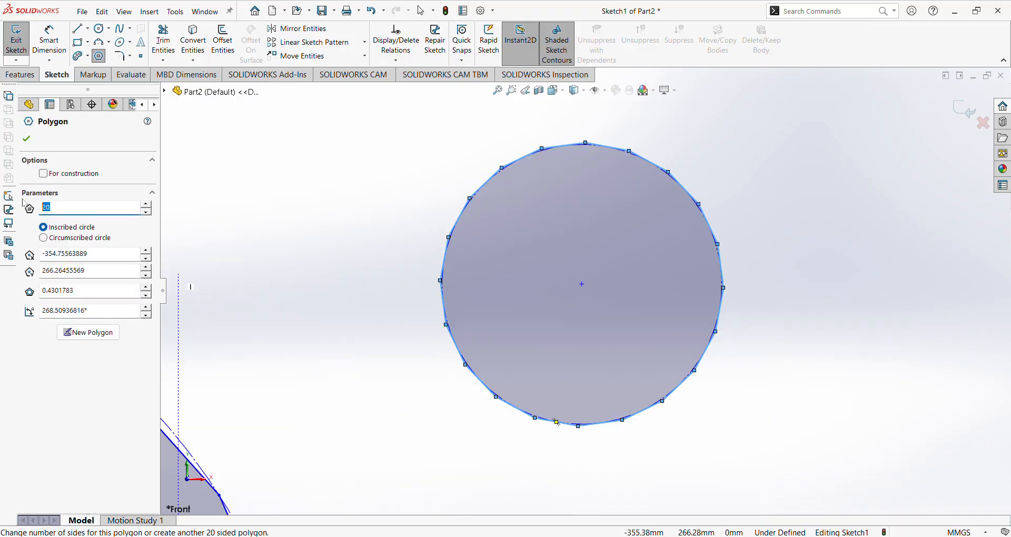
key(Return)
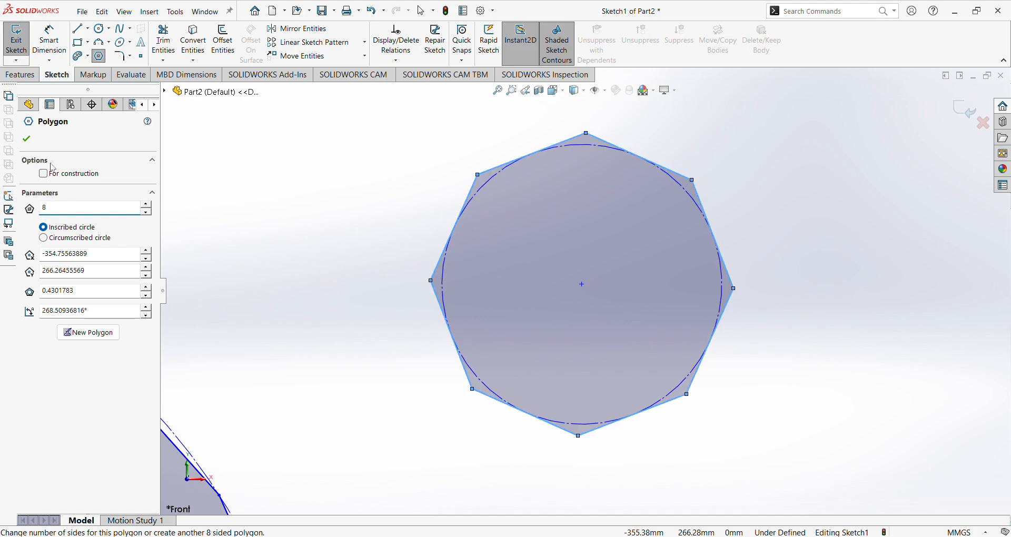
click(26, 142)
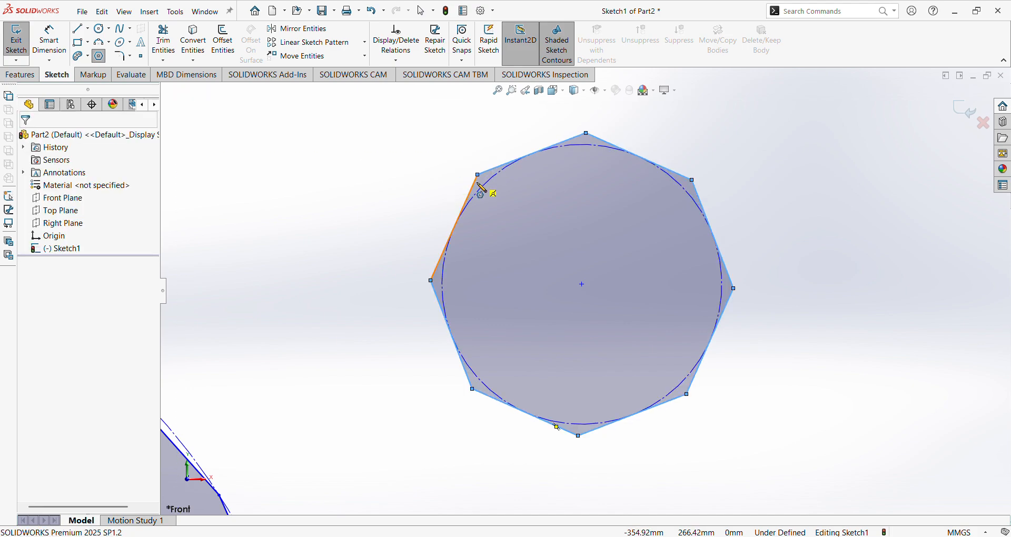
click(99, 57)
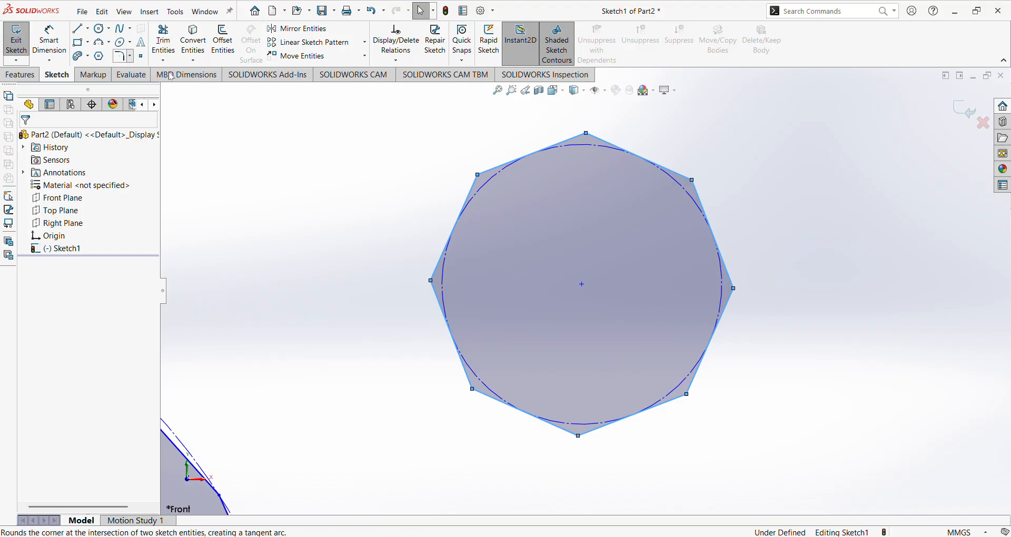
Deselect the octagon and set the Sketch Fillet radius to 2.00 mm.
click(190, 126)
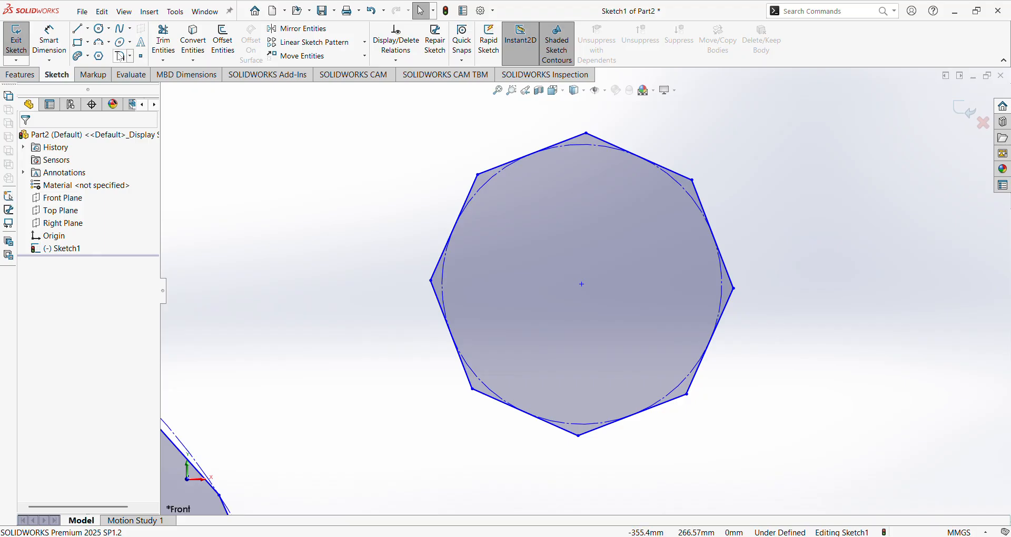
click(121, 56)
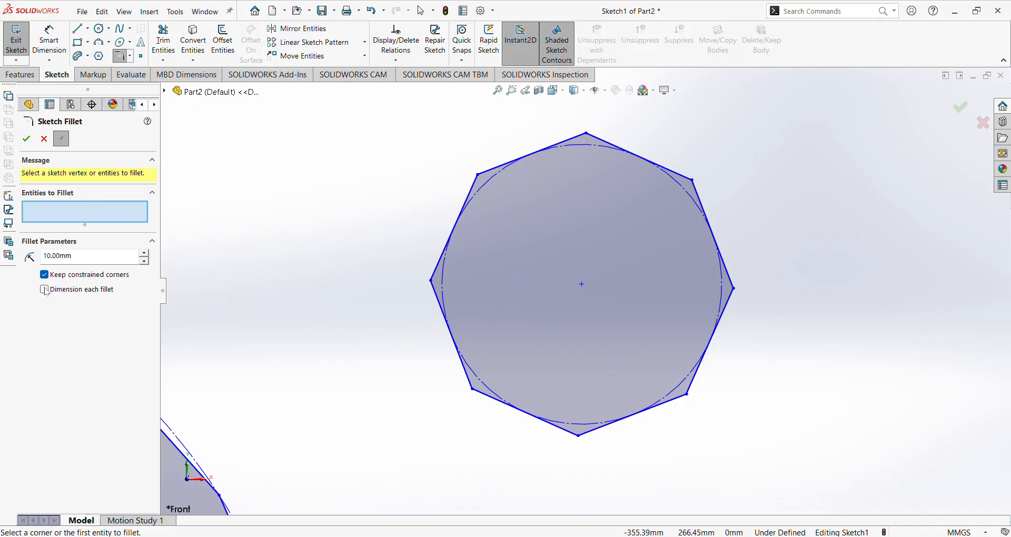
click(88, 262)
text(2)
Cancel the fillet and draw a corner rectangle beside the octagon.
click(27, 136)
scroll(341, 231, up, 4)
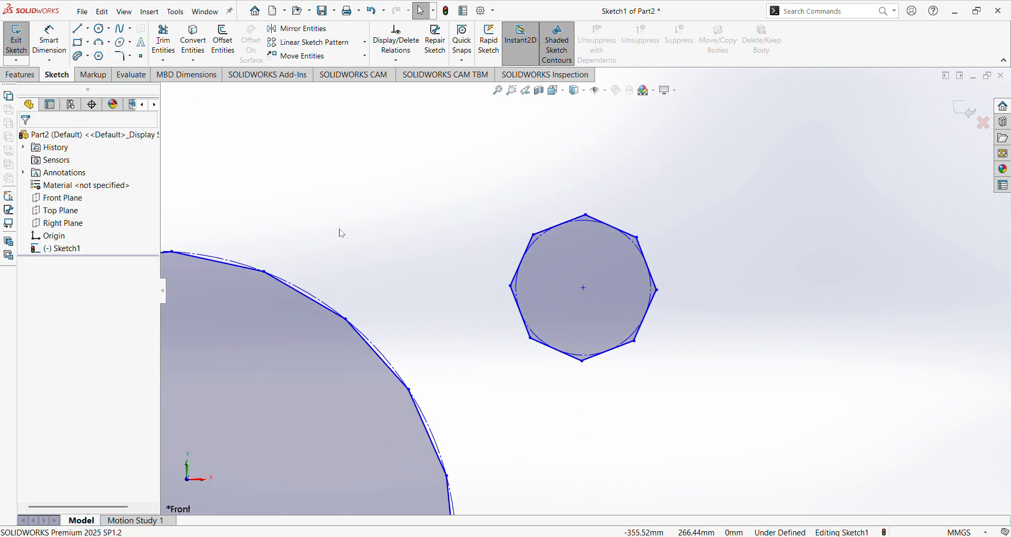
click(87, 45)
scroll(445, 228, down, 3)
click(336, 182)
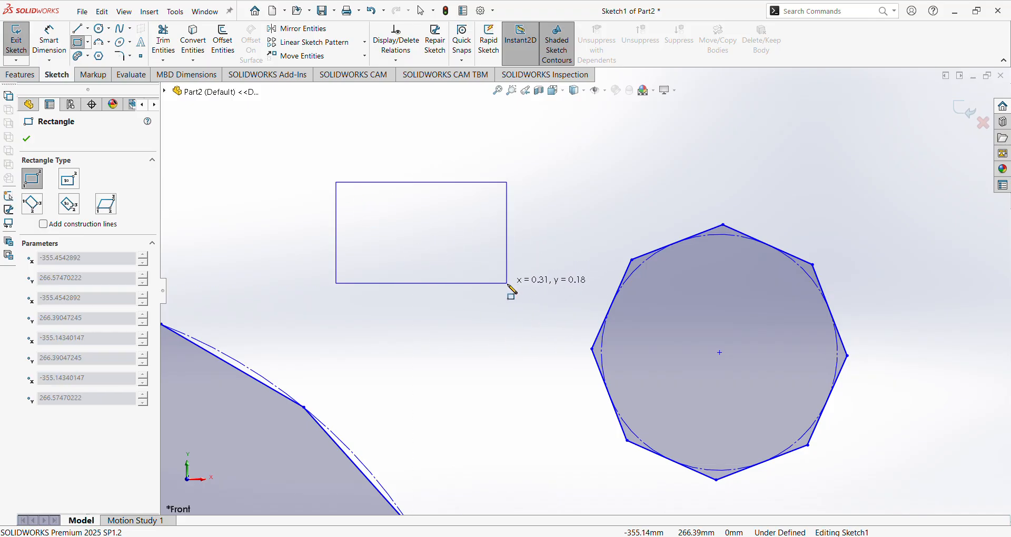
click(507, 283)
key(Escape)
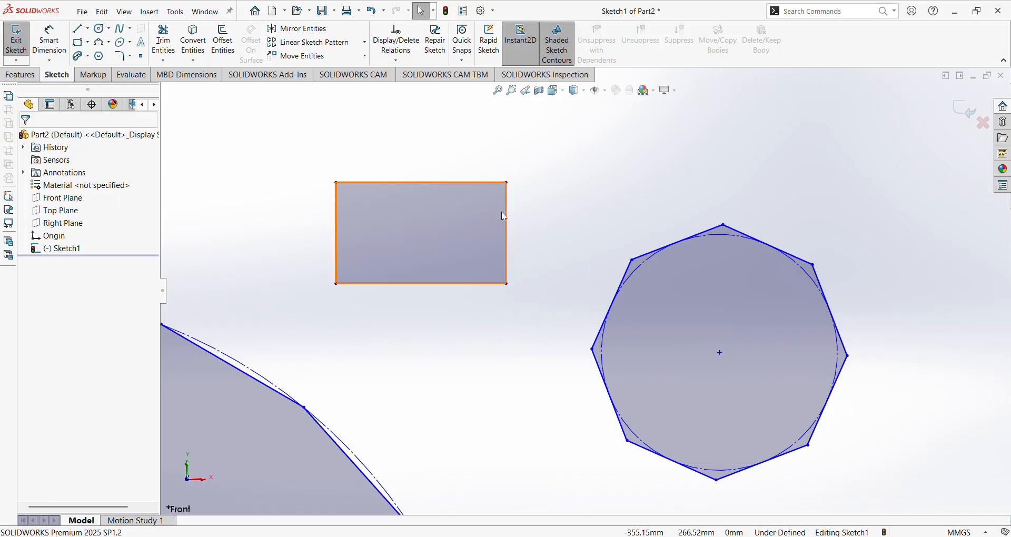
scroll(387, 195, down, 2)
Try a 0.50 mm sketch fillet with Dimension each fillet on, then cancel it.
click(122, 57)
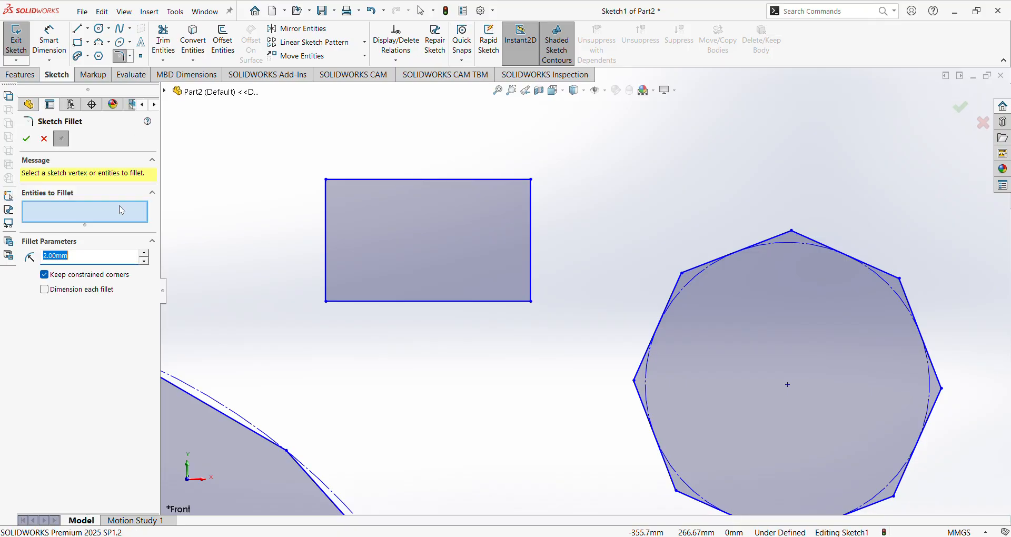
click(83, 253)
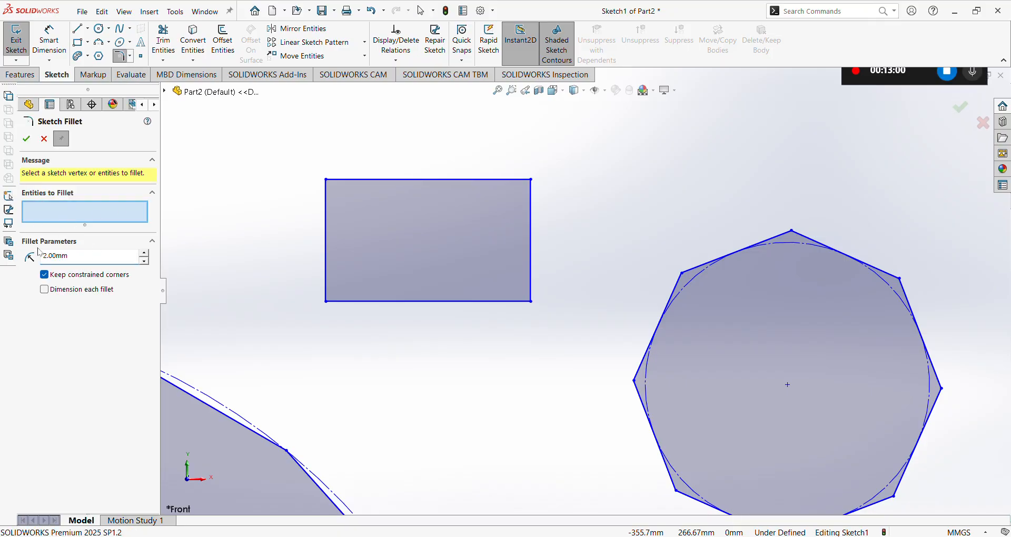
drag(102, 261, 6, 259)
click(100, 260)
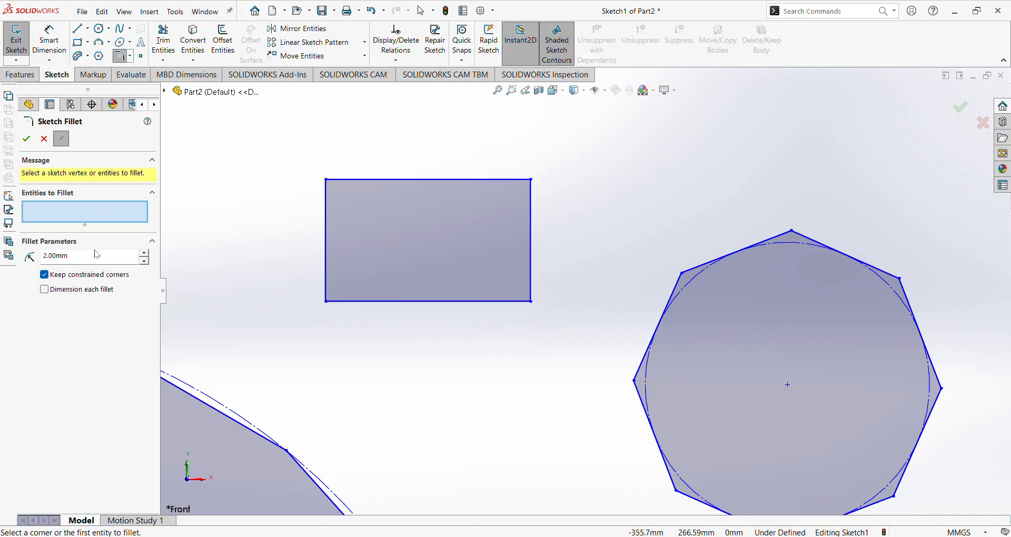
drag(100, 262, 33, 259)
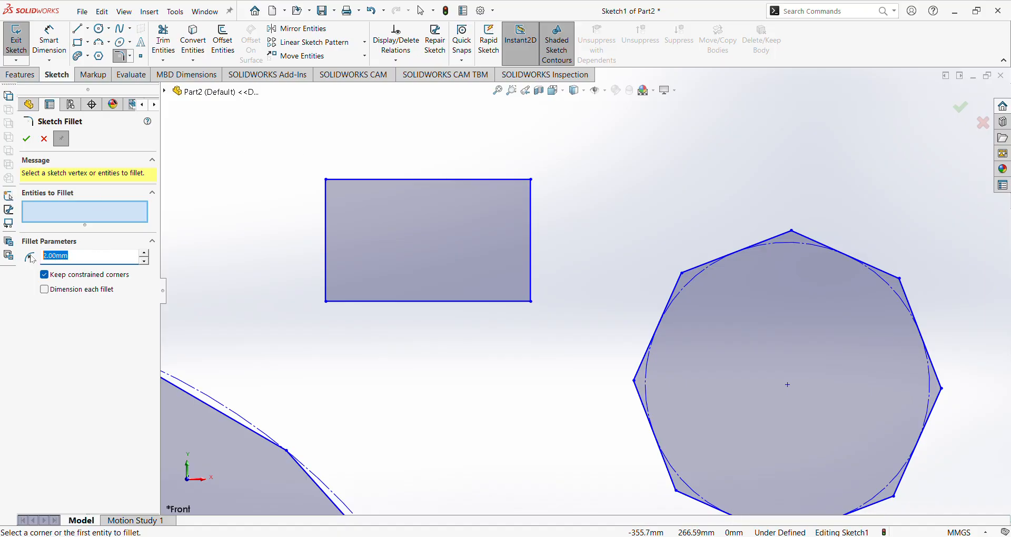
click(78, 289)
text(5)
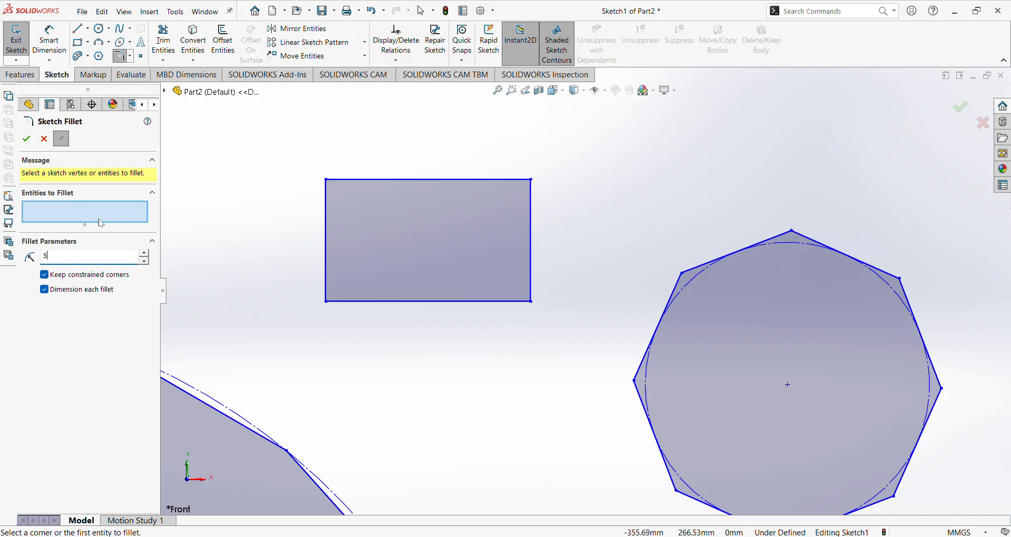
drag(285, 156, 248, 151)
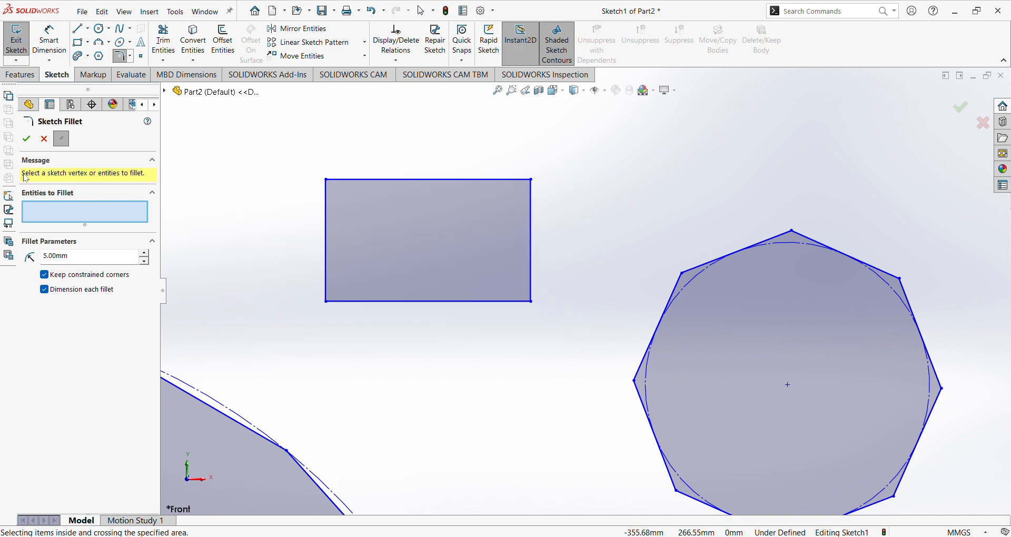
double_click(84, 257)
text(0.5)
click(123, 210)
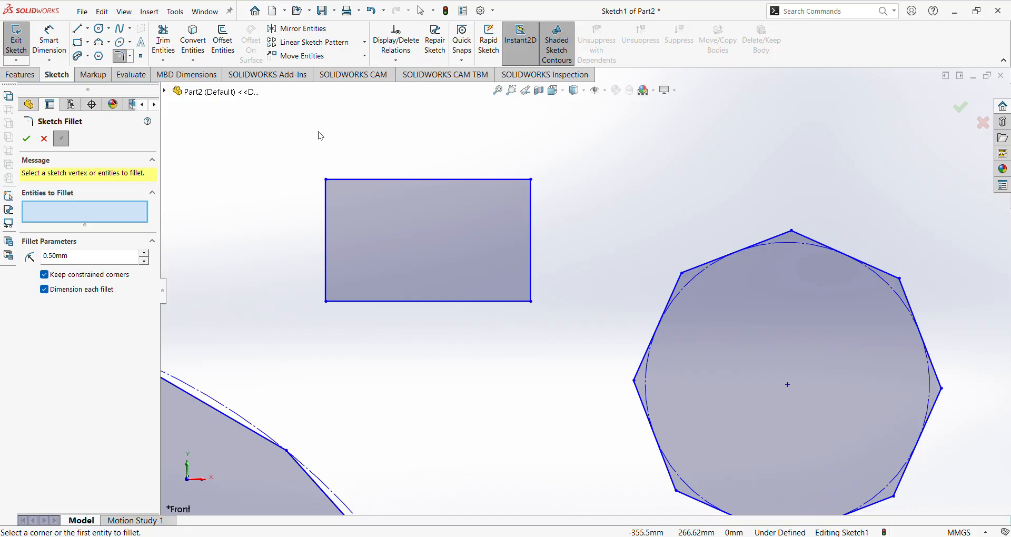
scroll(384, 287, up, 10)
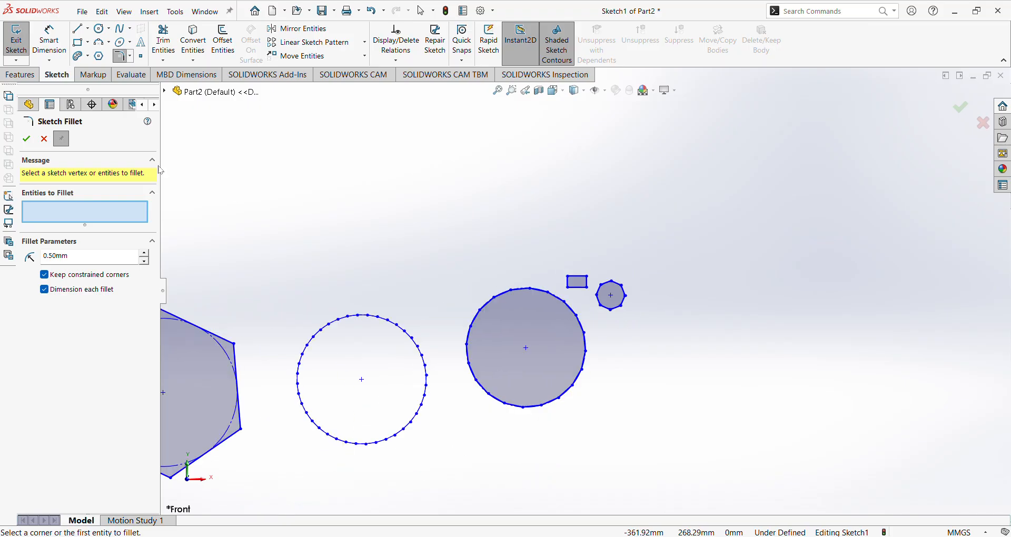
click(44, 138)
Delete all existing sketch shapes and draw a new rectangle.
key(ctrl+a)
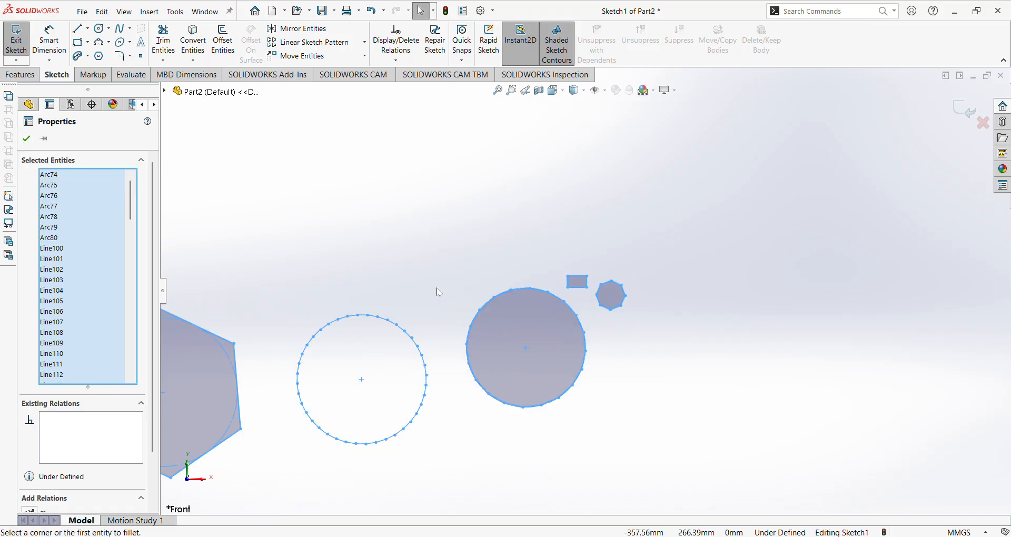
key(Delete)
click(79, 44)
click(490, 262)
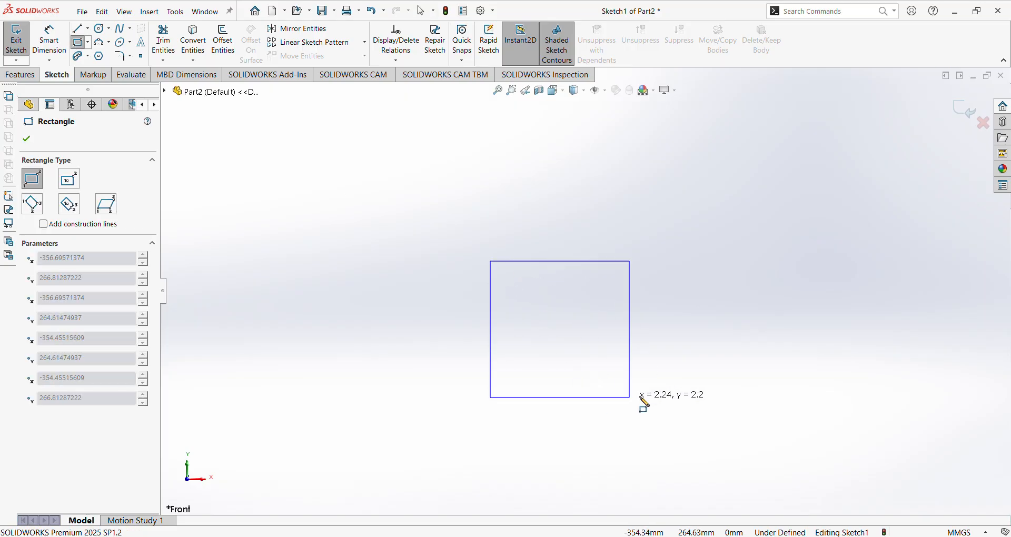
click(657, 363)
click(29, 138)
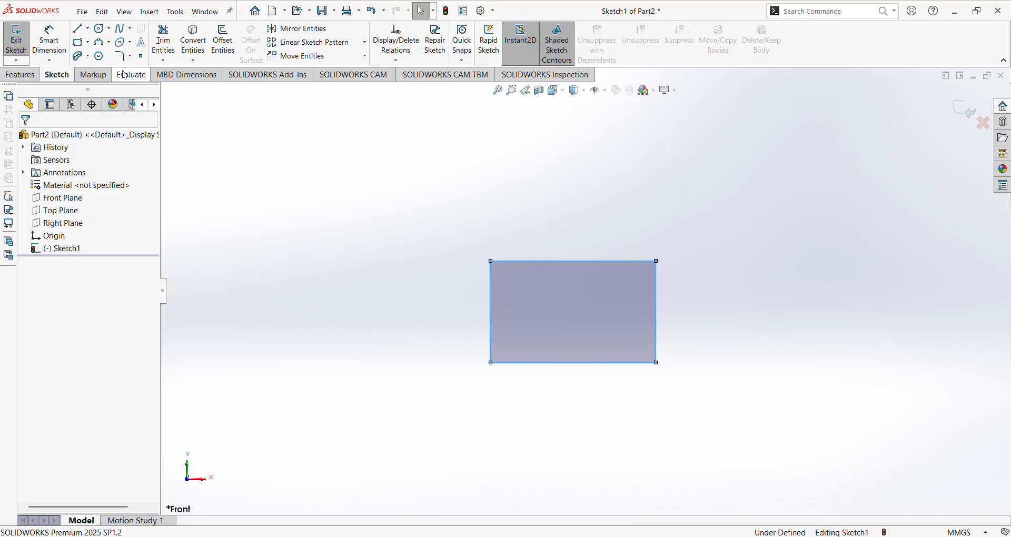
Fillet all four rectangle corners at 0.20 mm radius.
click(123, 56)
mouse_move(434, 208)
mouse_down()
mouse_move(647, 225)
mouse_move(729, 440)
mouse_up()
scroll(638, 311, down, 3)
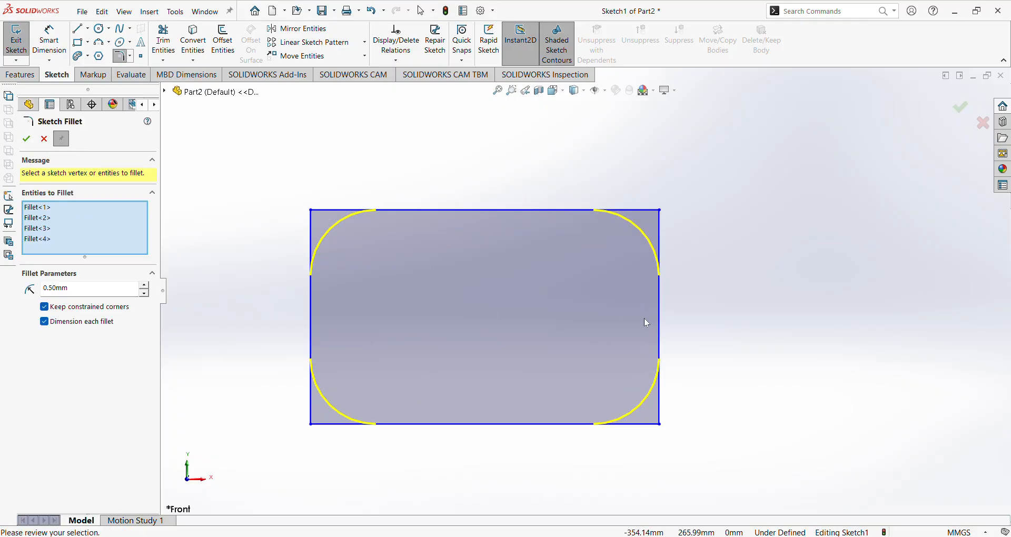
scroll(647, 327, up, 3)
scroll(646, 383, up, 2)
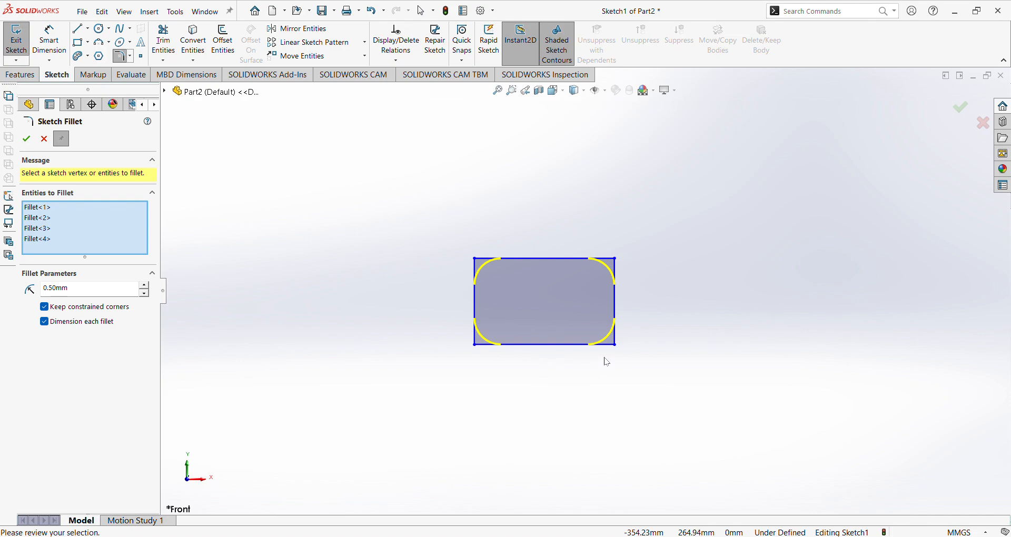
scroll(611, 247, down, 2)
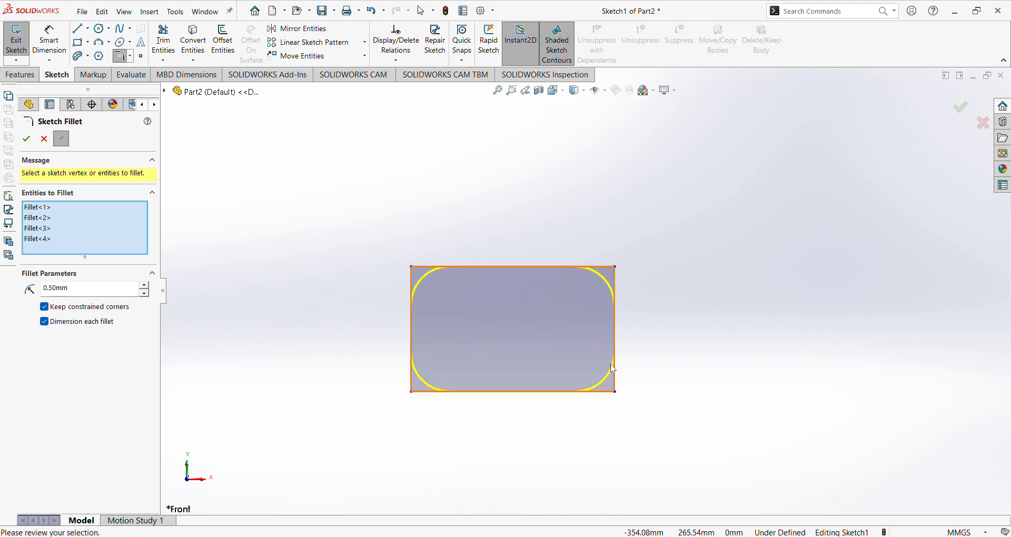
scroll(603, 381, down, 2)
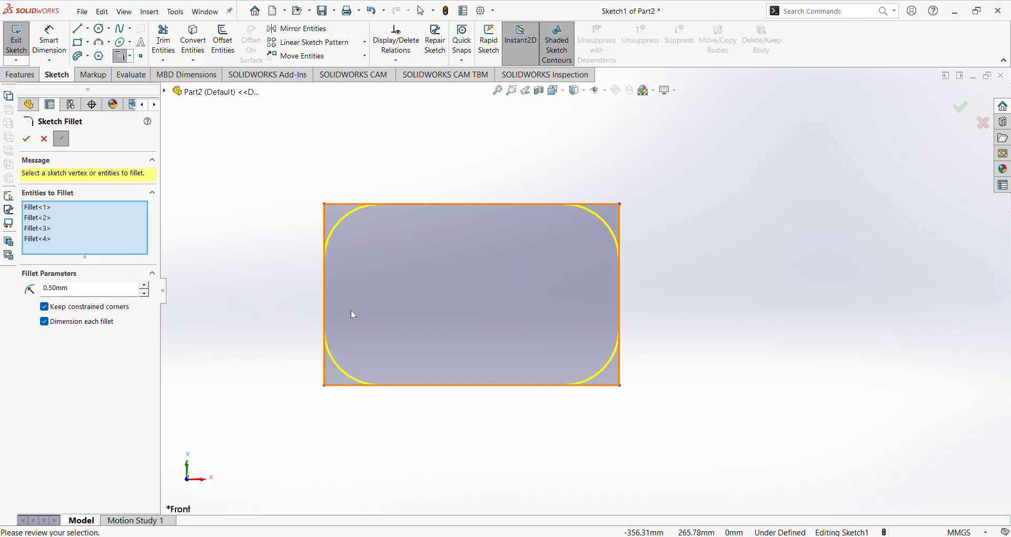
drag(93, 291, 3, 292)
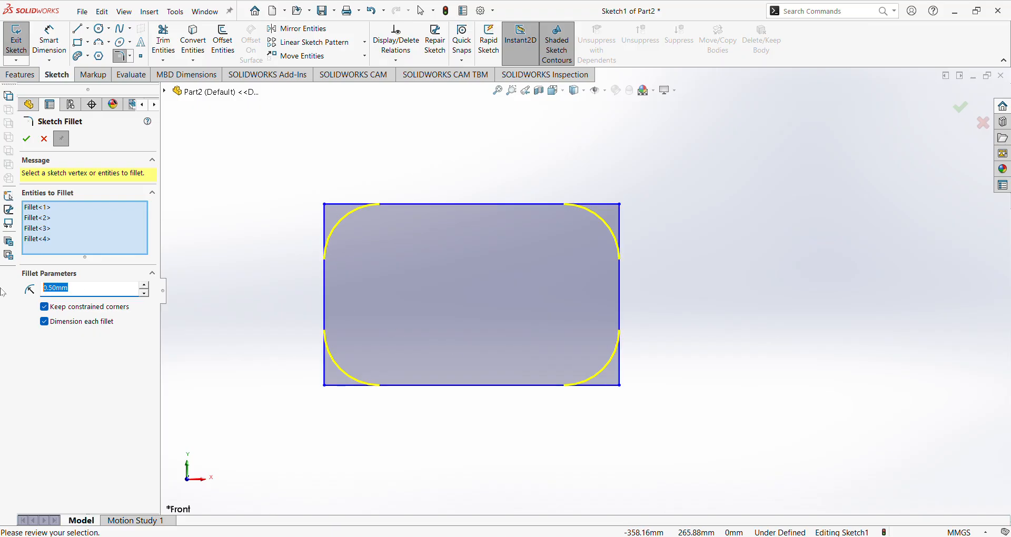
text(0.2)
key(Return)
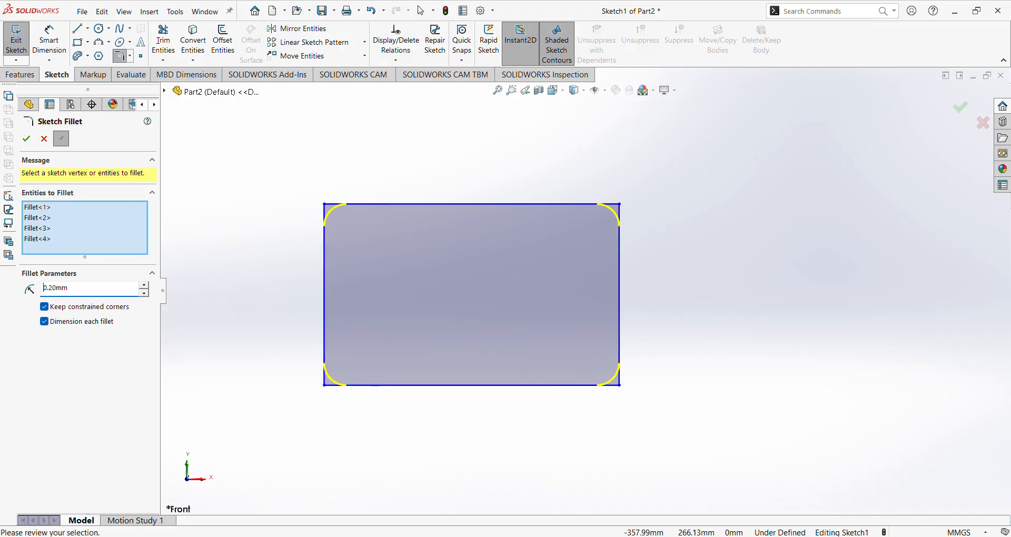
click(28, 140)
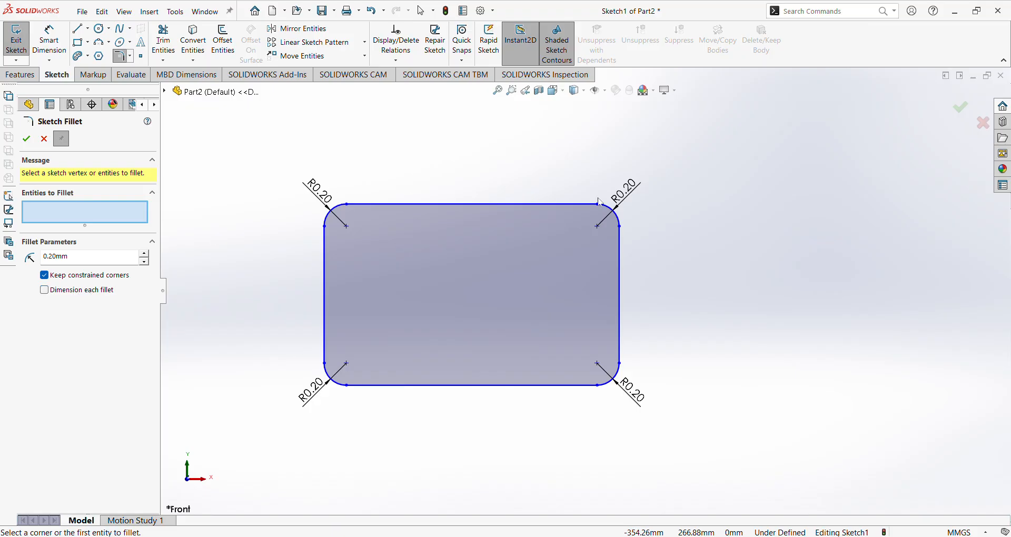
click(43, 139)
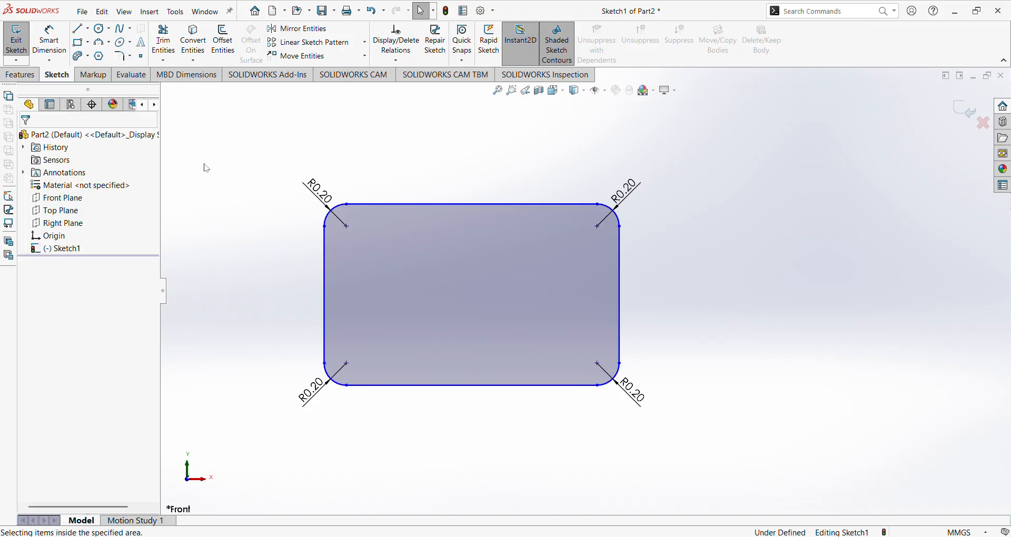
Undo the four corner fillets and reopen Sketch Fillet.
key(ctrl+z)
click(244, 224)
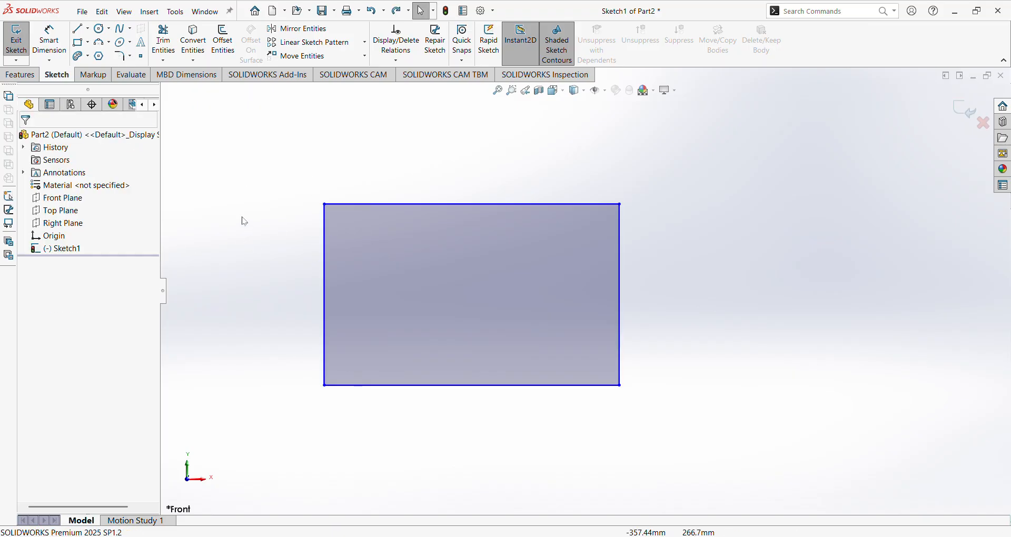
click(122, 56)
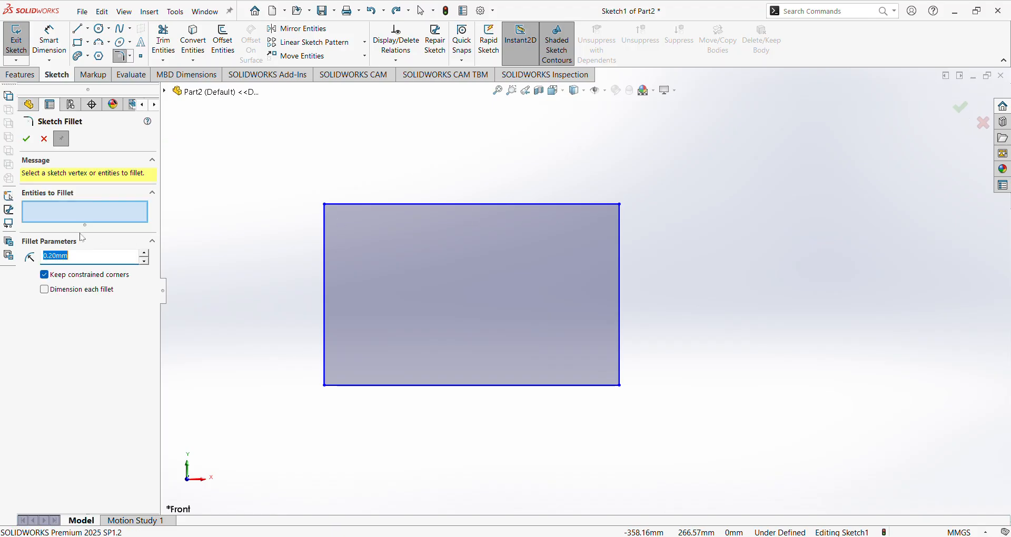
click(55, 205)
Fillet each of the four corners with Dimension each fillet on, then undo the fillets.
click(325, 205)
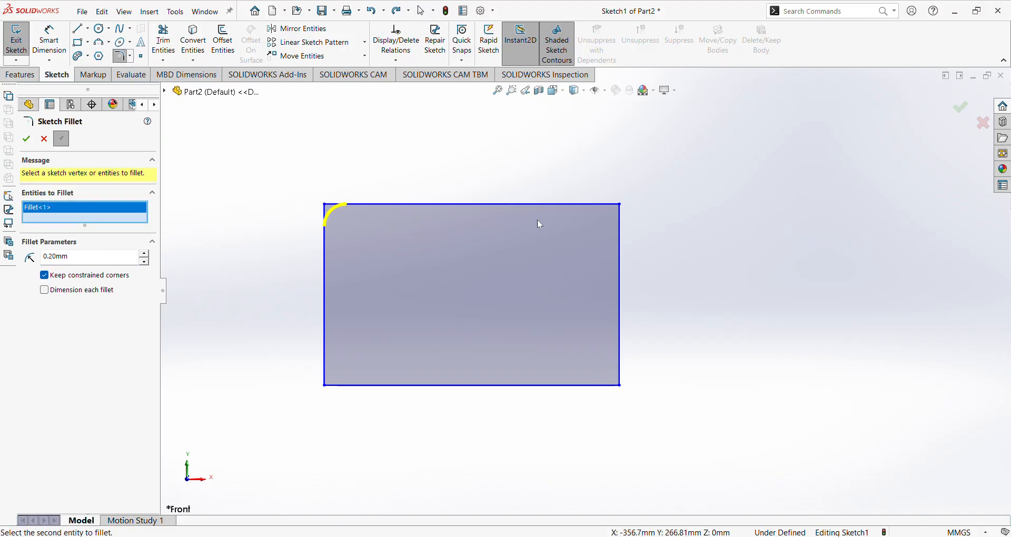
click(620, 205)
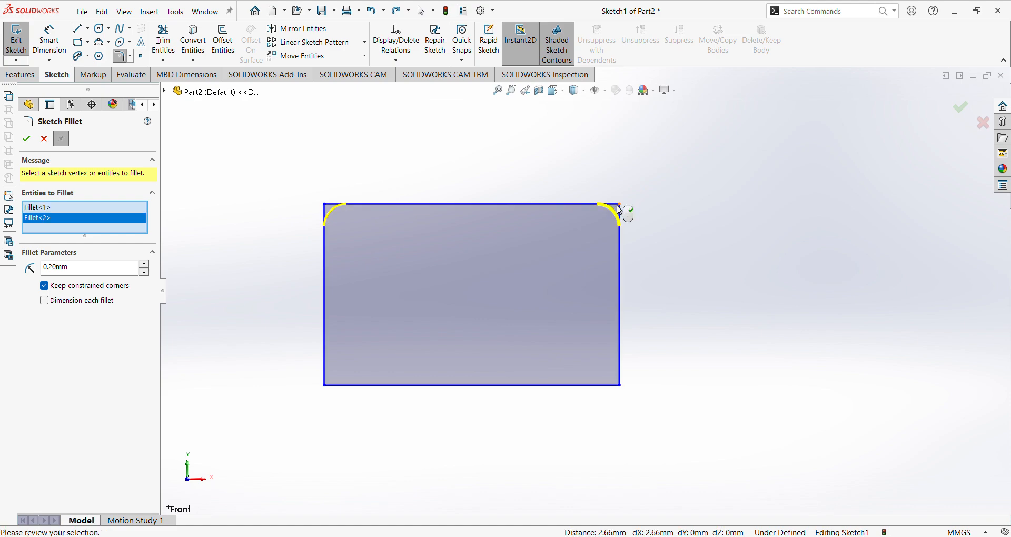
click(325, 387)
click(621, 387)
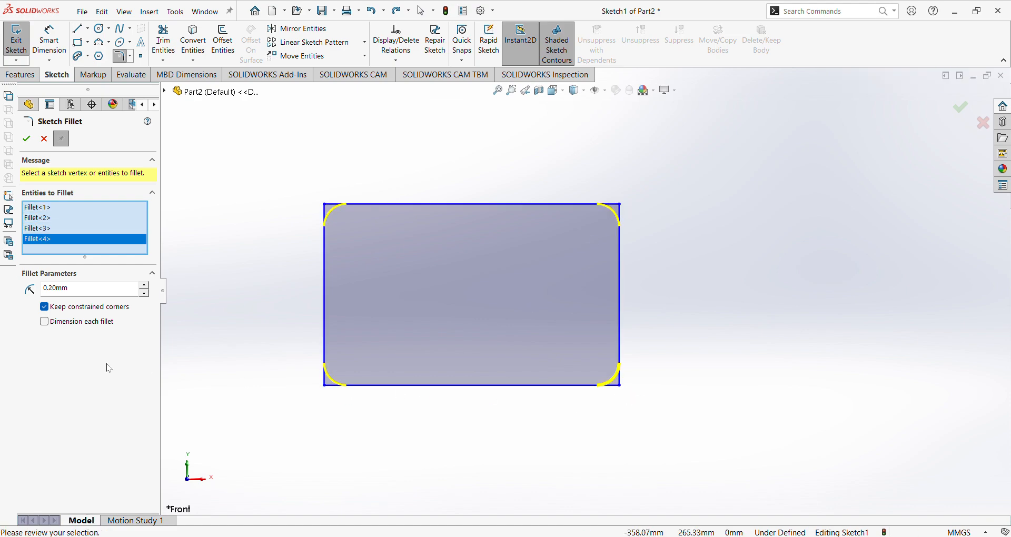
click(26, 138)
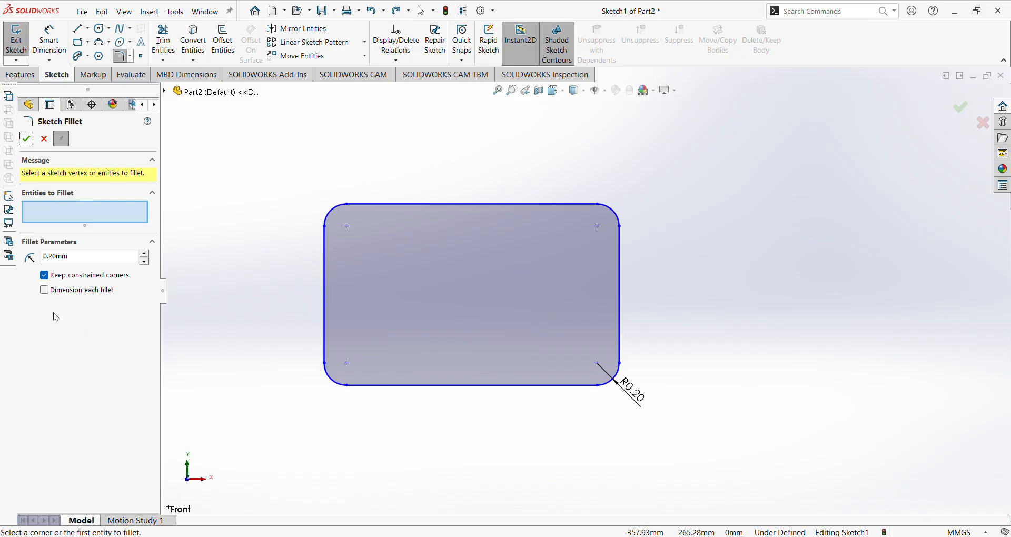
click(80, 292)
click(28, 138)
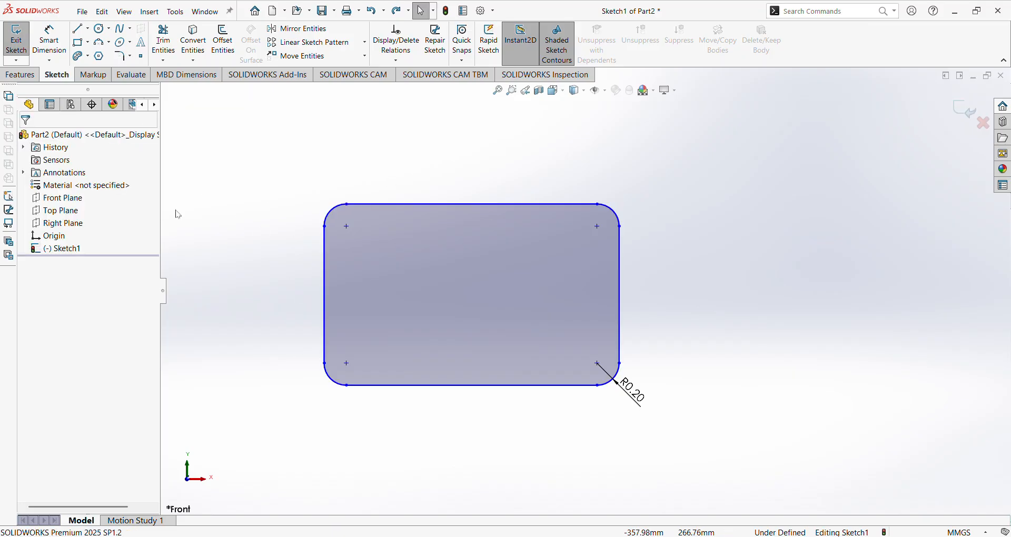
key(ctrl+z)
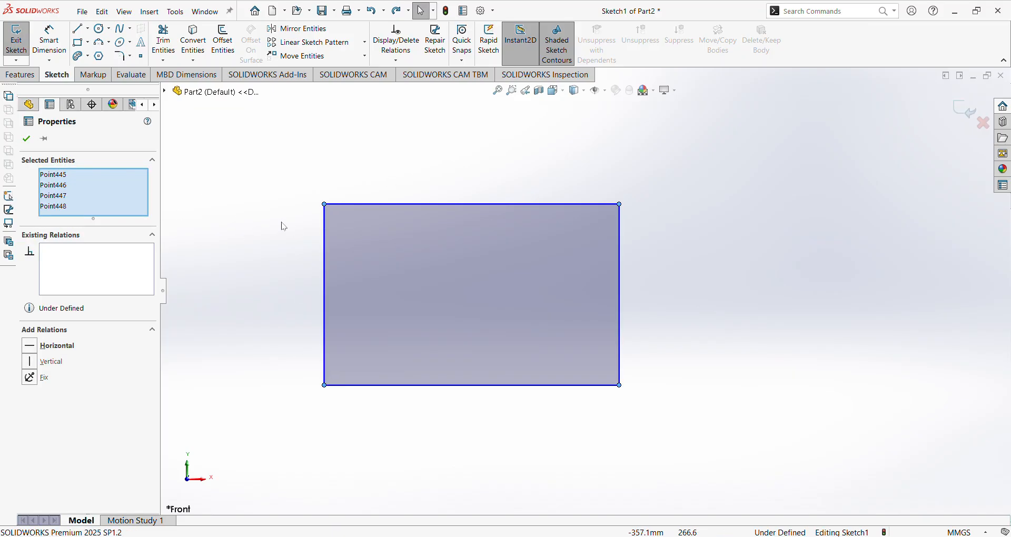
key(Escape)
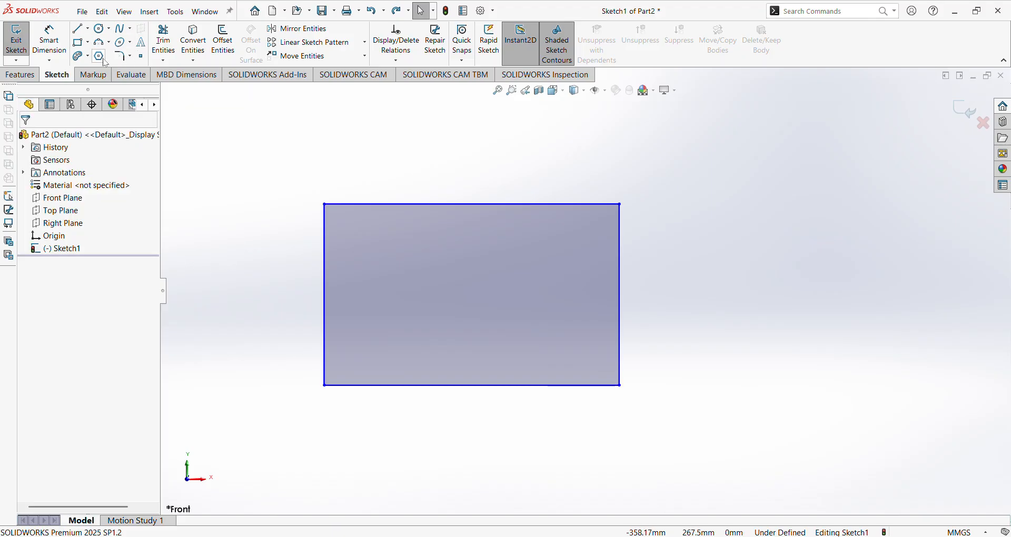
Box-select the rectangle and apply dimensioned R0.20 corner fillets.
click(123, 57)
drag(551, 195, 714, 443)
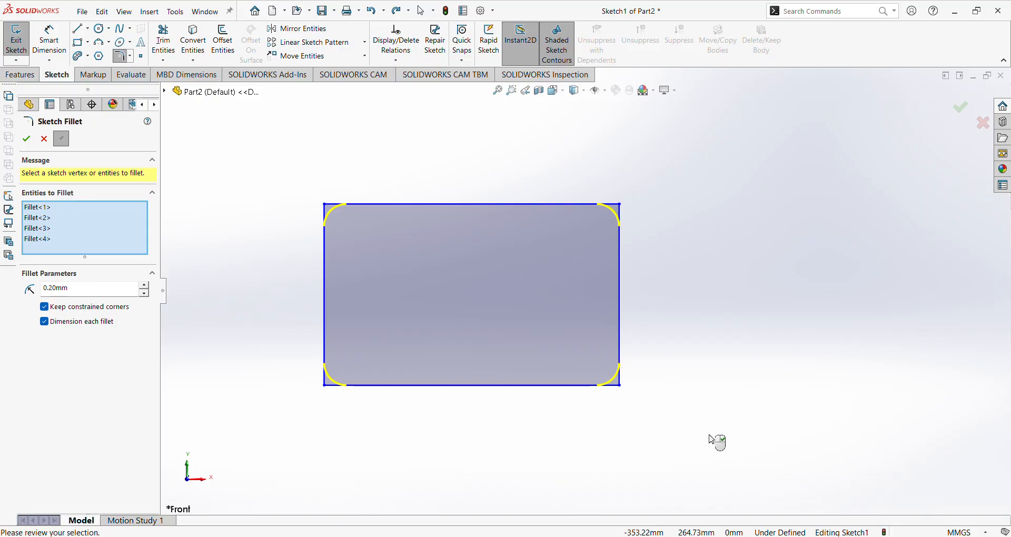
drag(230, 151, 748, 431)
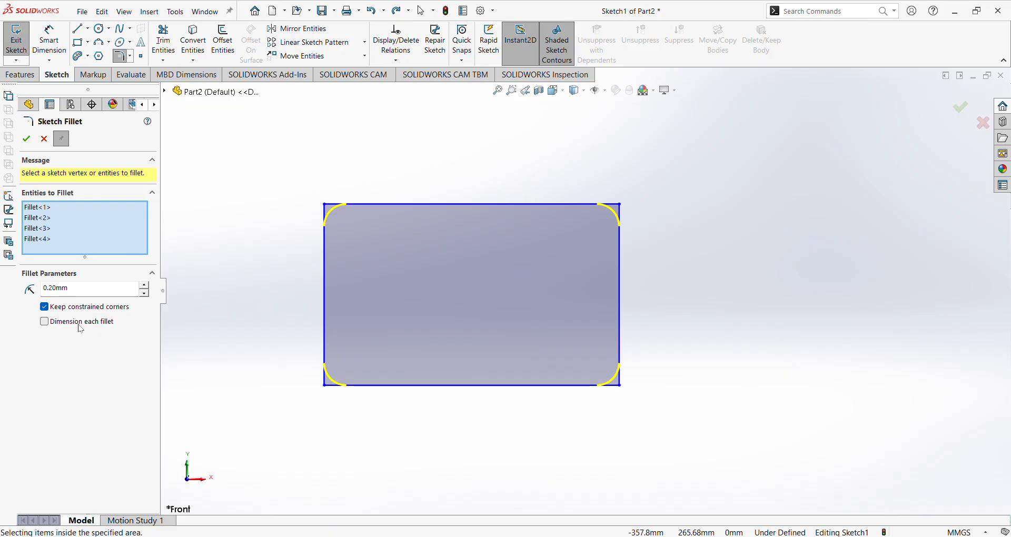
click(30, 143)
Close the fillet tool and delete everything in the sketch.
scroll(548, 253, down, 5)
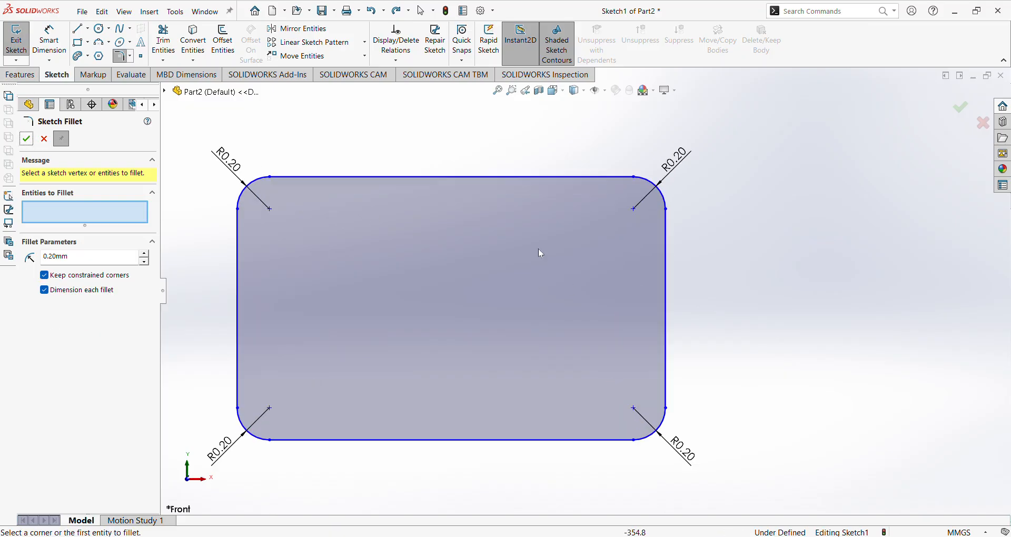
scroll(655, 211, up, 5)
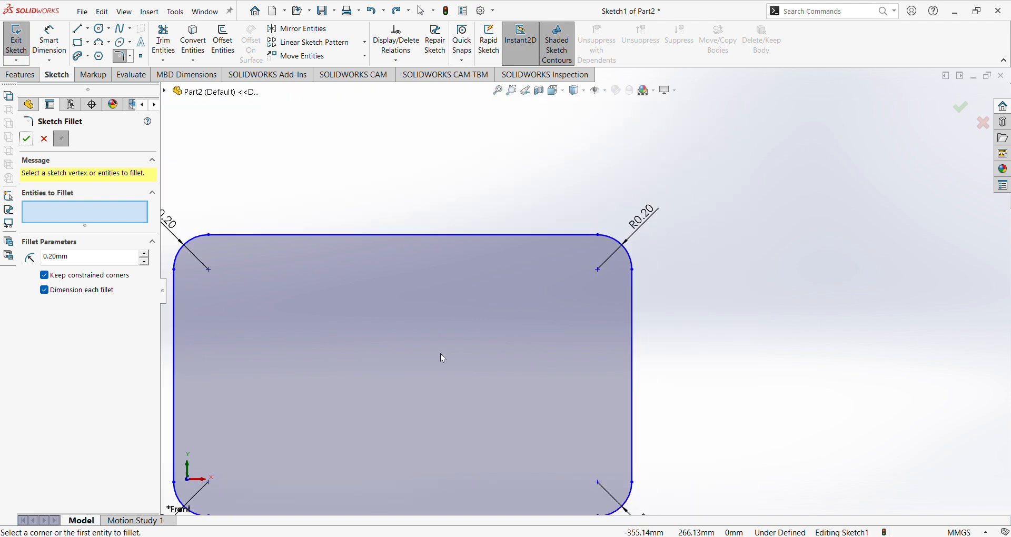
scroll(434, 343, up, 1)
scroll(358, 349, down, 2)
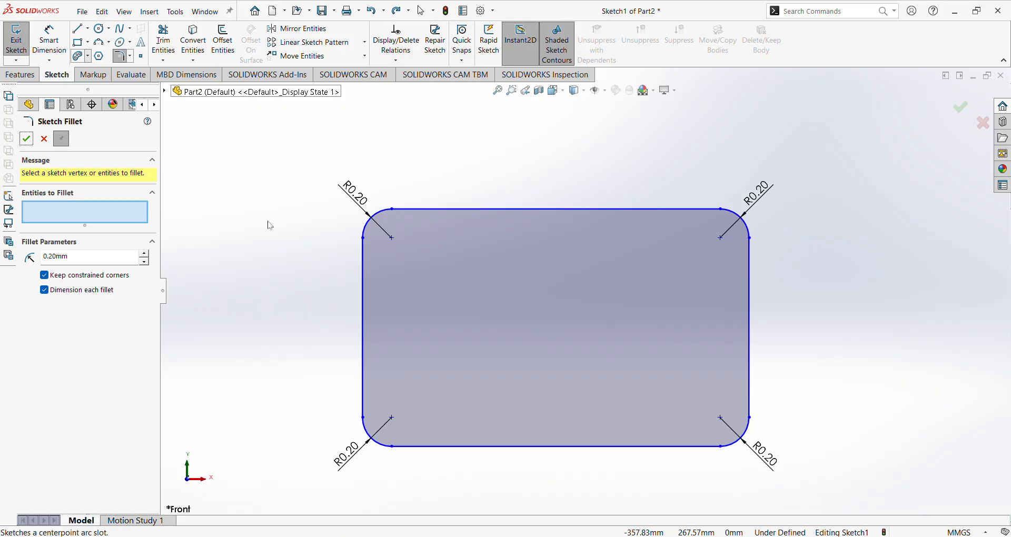
scroll(619, 308, up, 1)
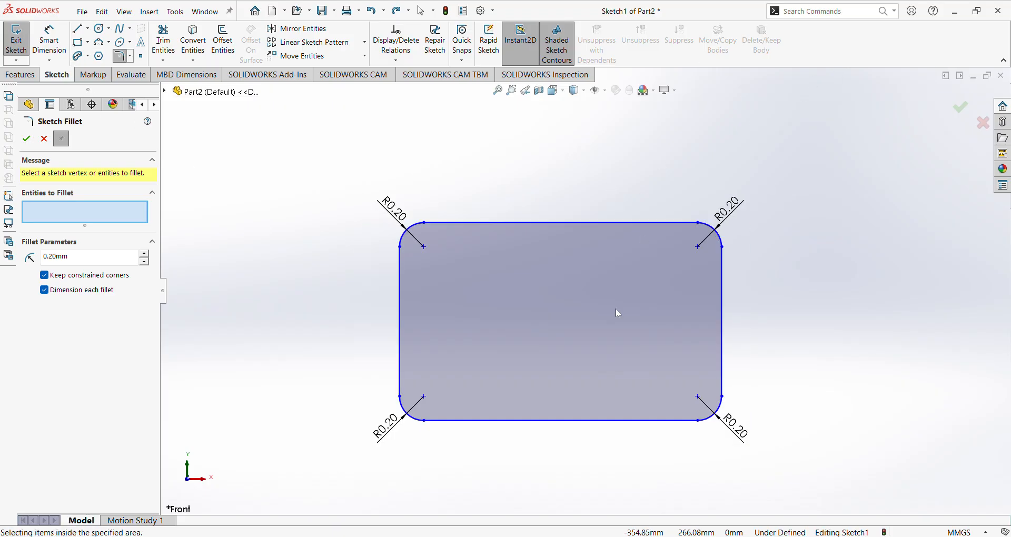
click(44, 139)
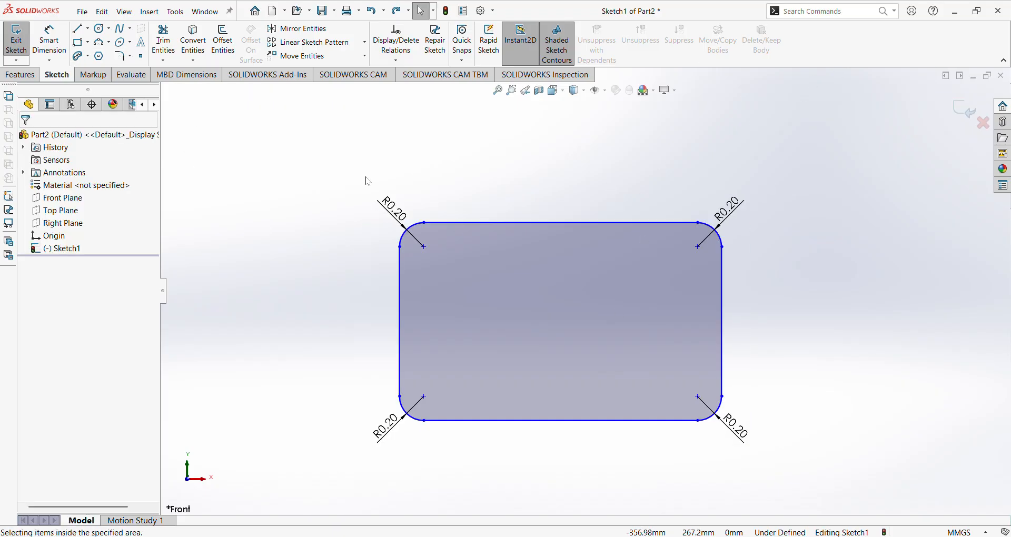
key(ctrl+a)
key(Delete)
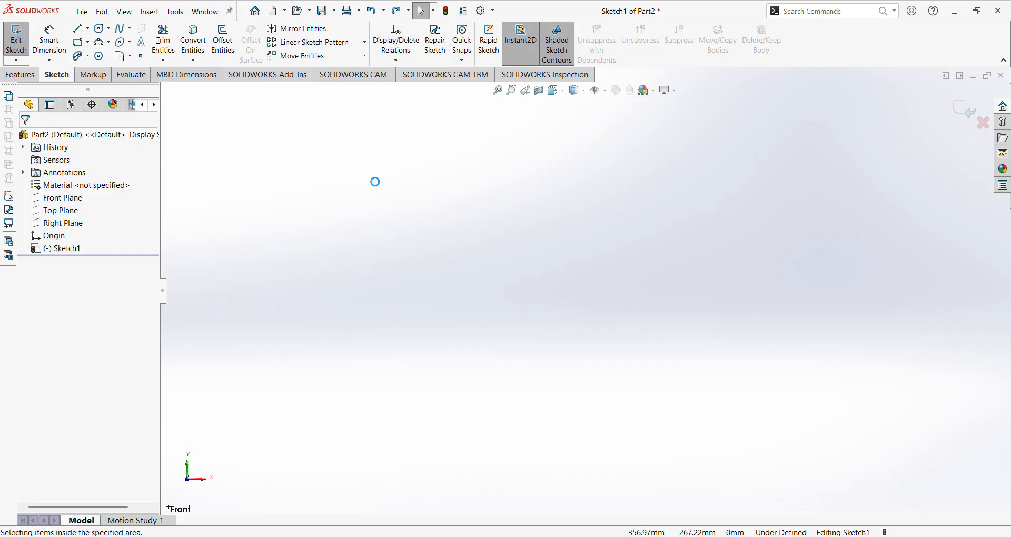